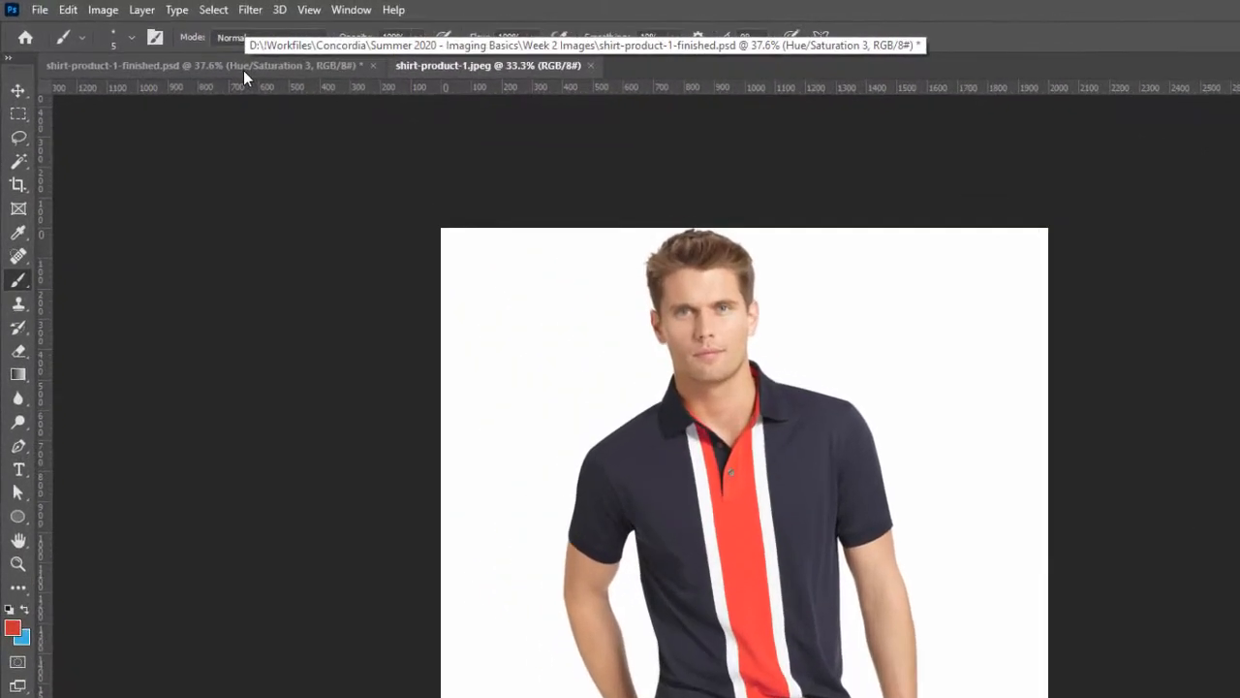
# View the recolored shirt in shirt-product-1-finished.psd and return to the original shirt-product-1.jpeg for comparison
pyautogui.click(243, 67)
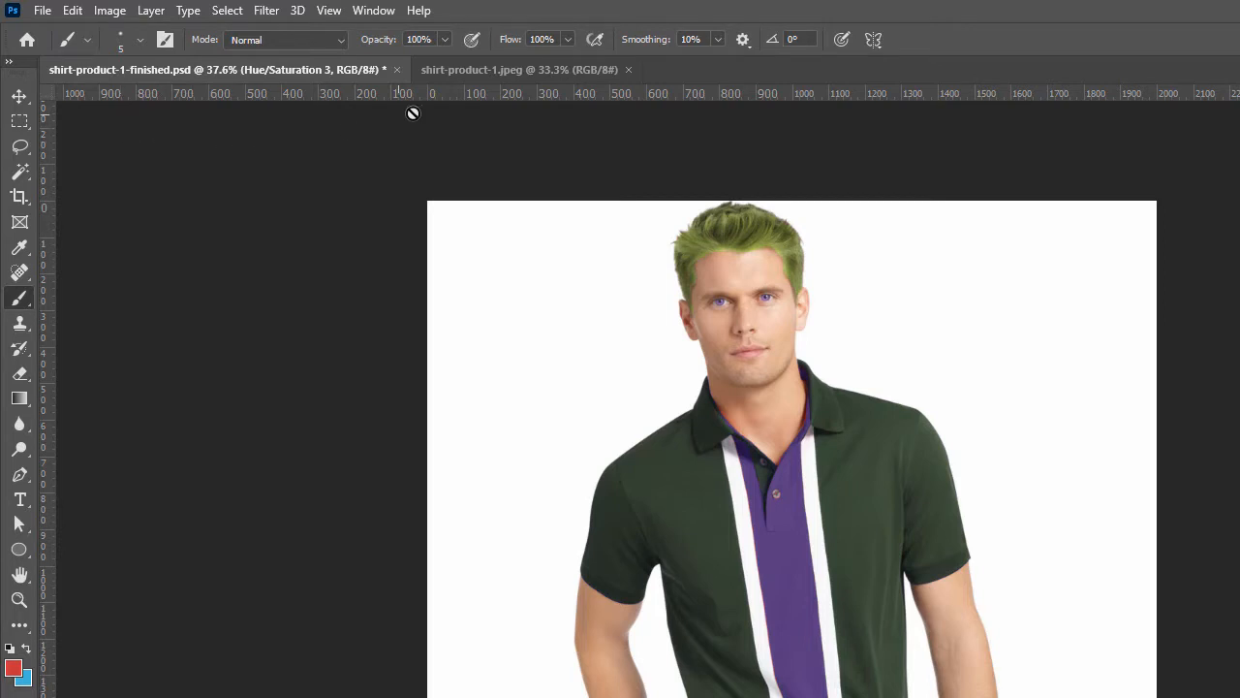
pyautogui.click(473, 72)
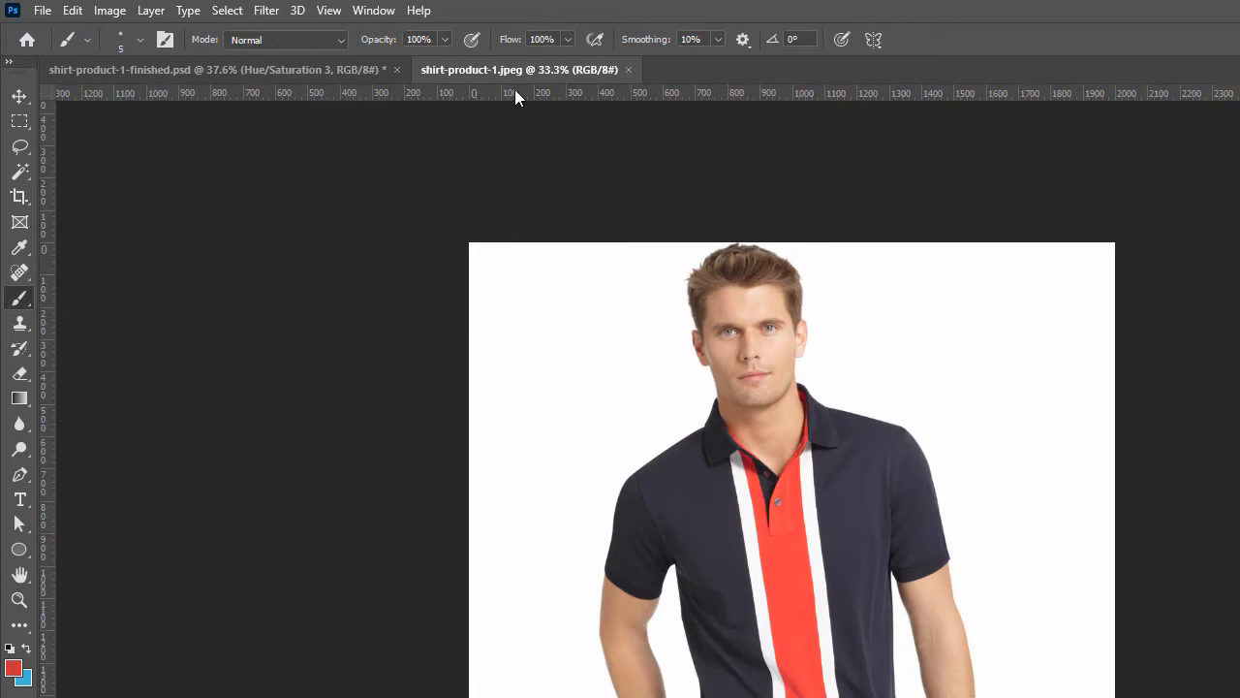
pyautogui.click(43, 11)
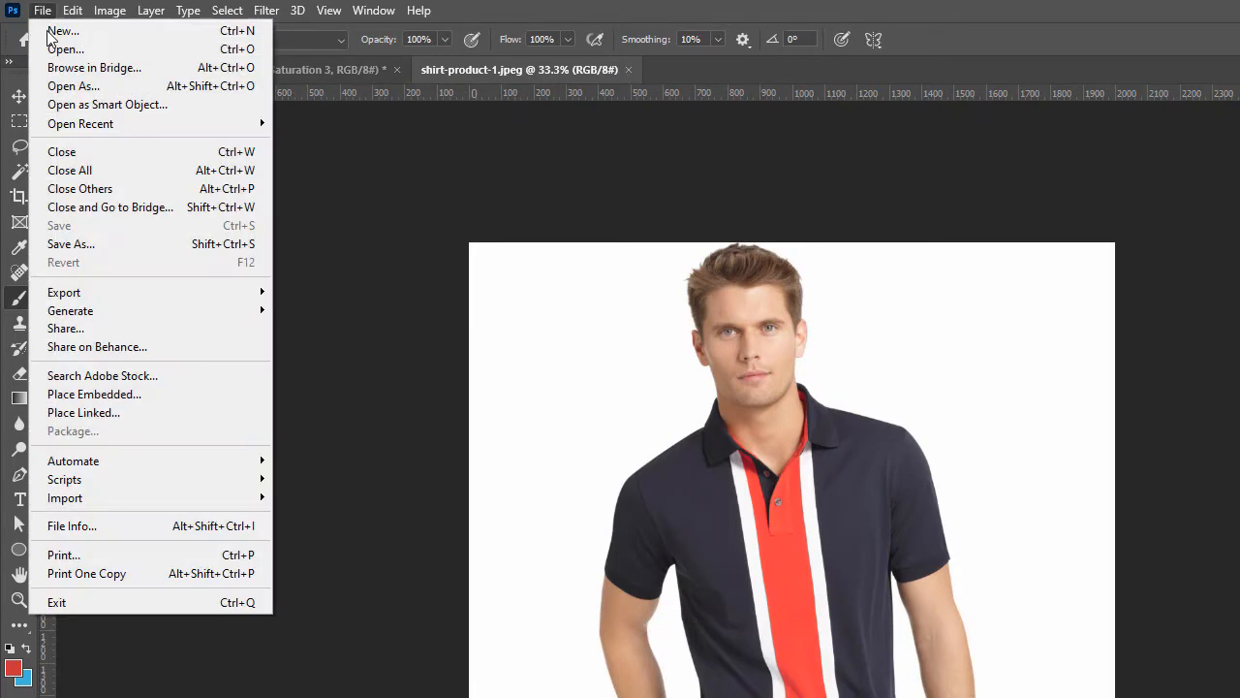
pyautogui.click(49, 46)
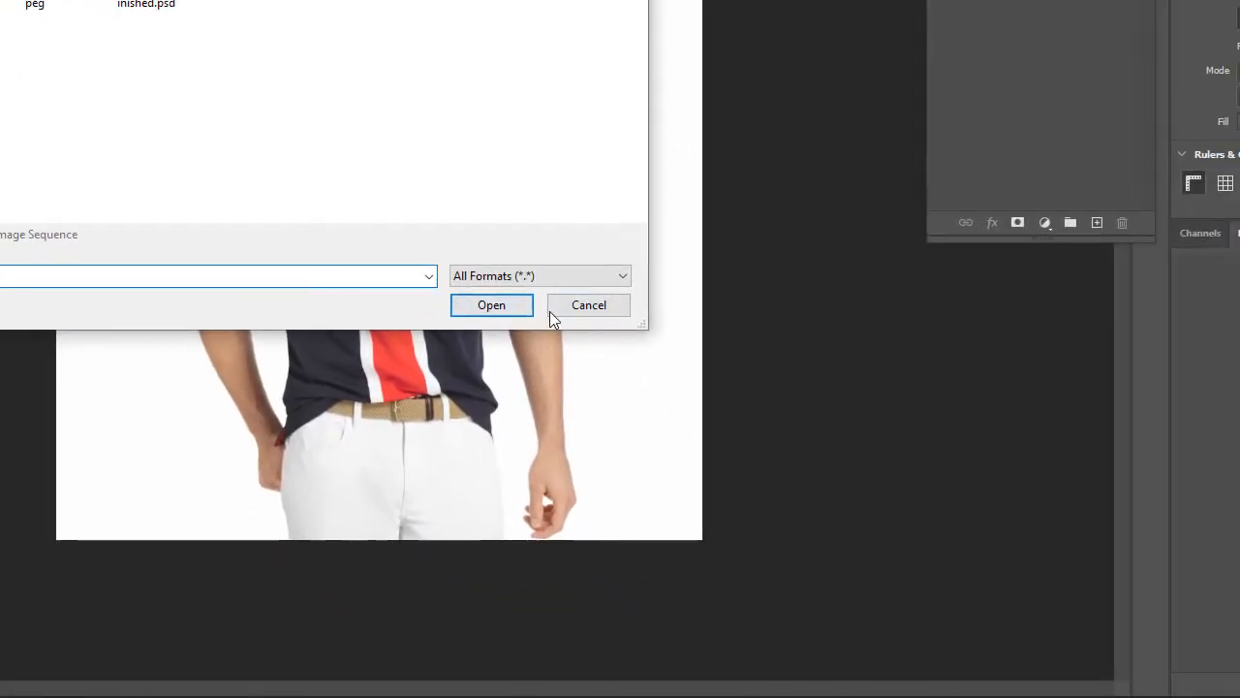
pyautogui.click(591, 310)
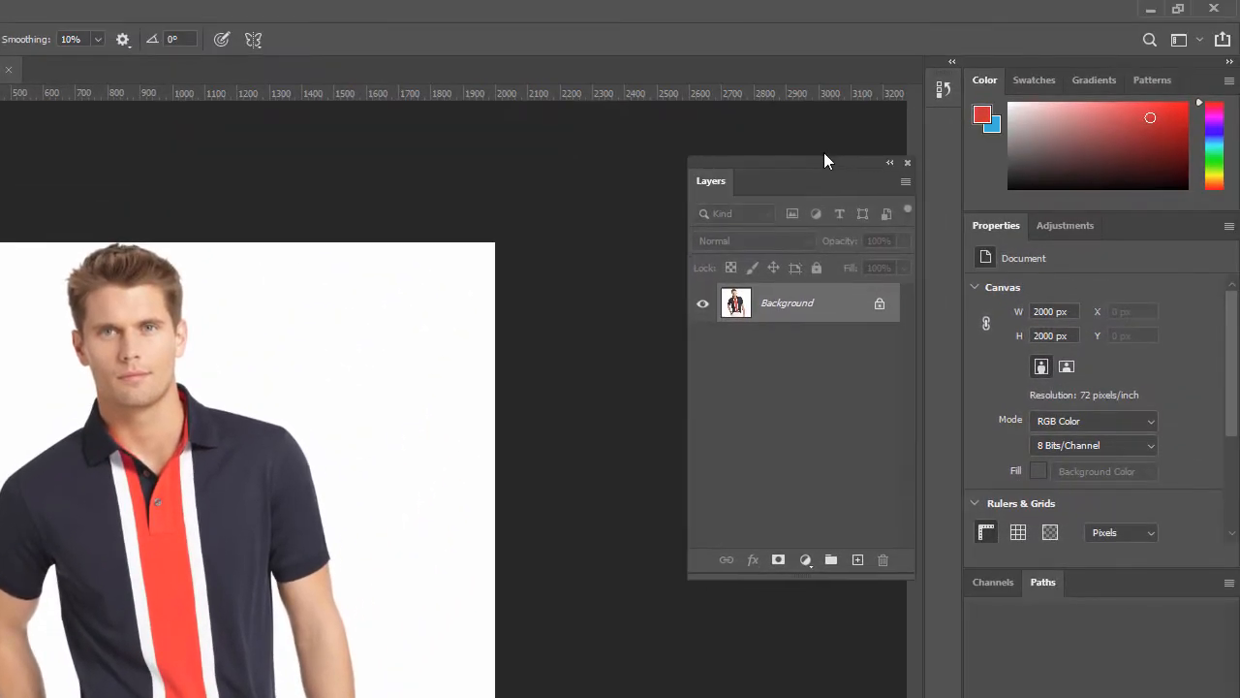
# Examine the red stripe, button placket and red collar lining of the shirt up close
pyautogui.moveTo(823, 160); pyautogui.dragTo(831, 132)
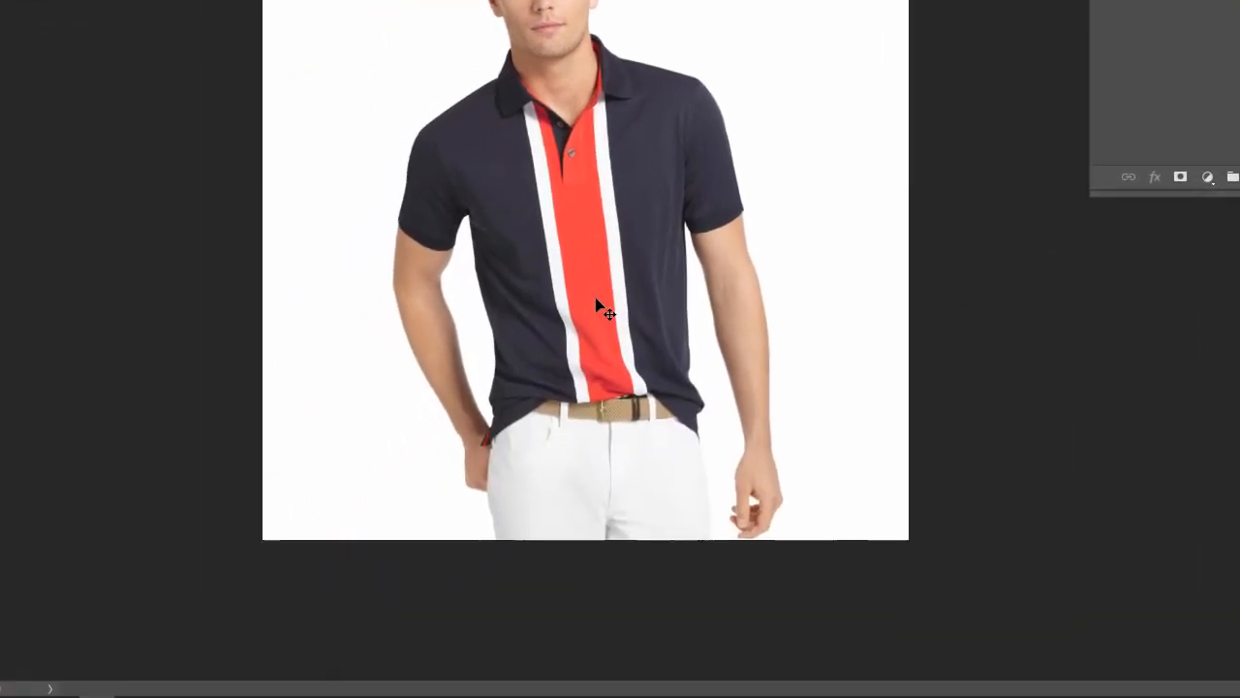
pyautogui.press('z')
pyautogui.click(594, 298)
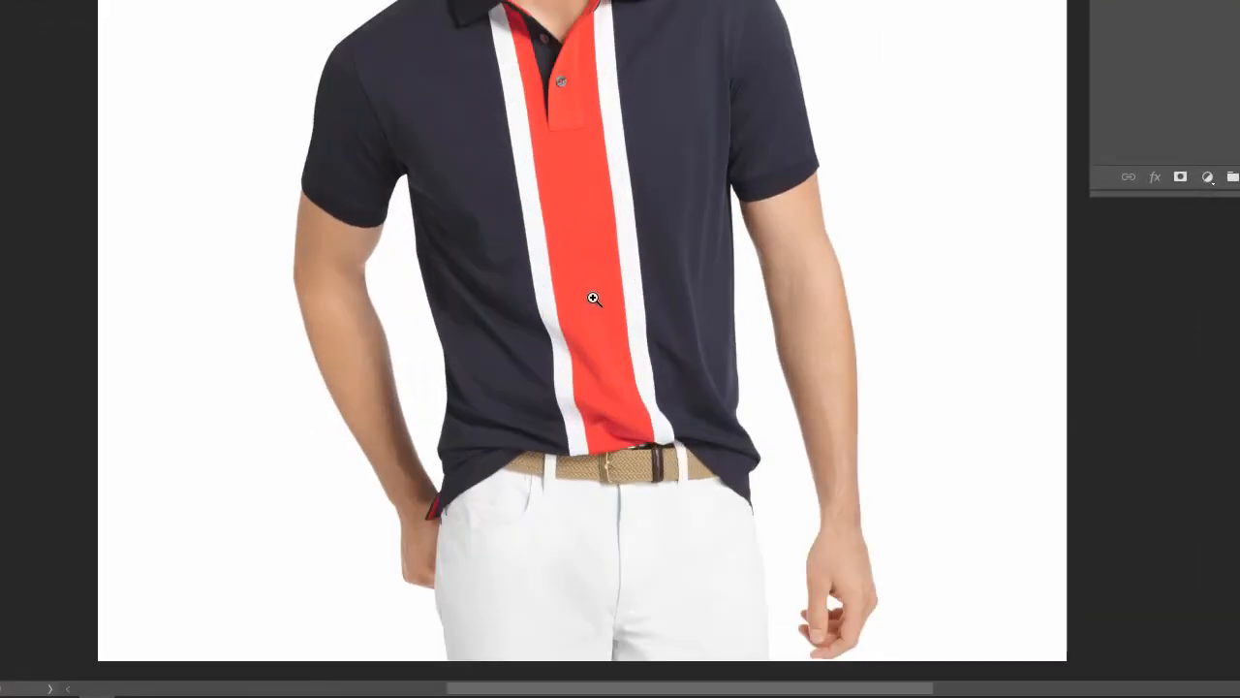
pyautogui.click(594, 299)
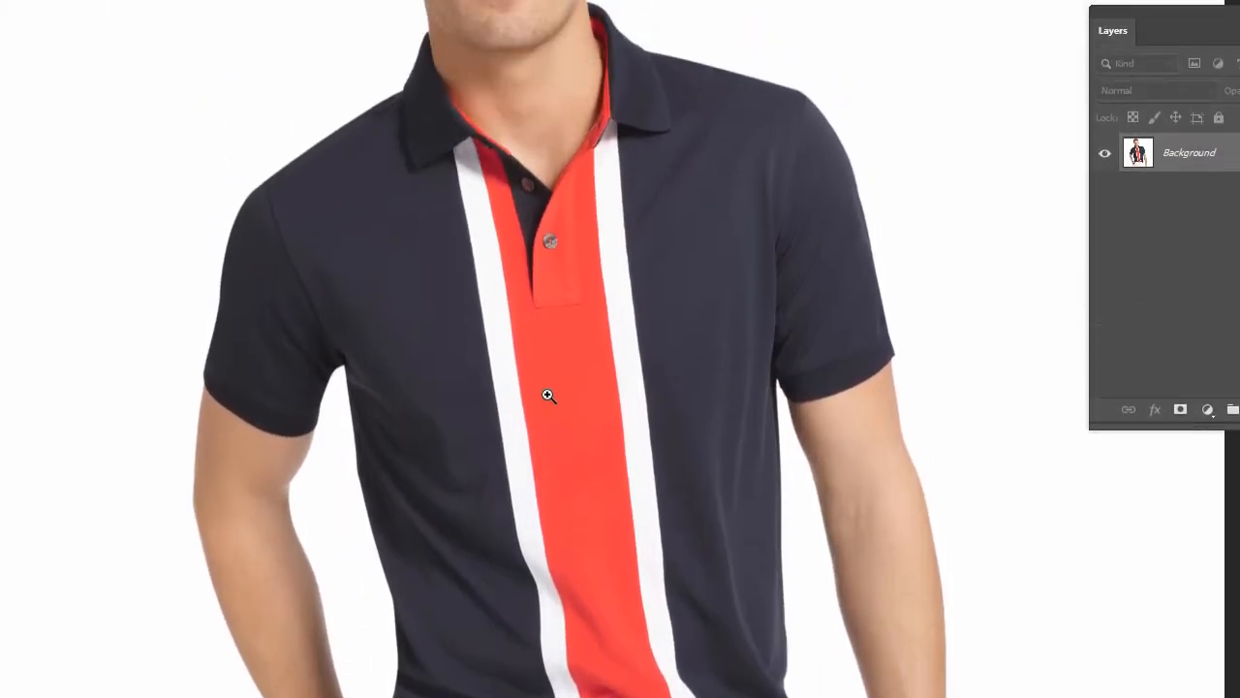
pyautogui.click(553, 394)
pyautogui.click(556, 343)
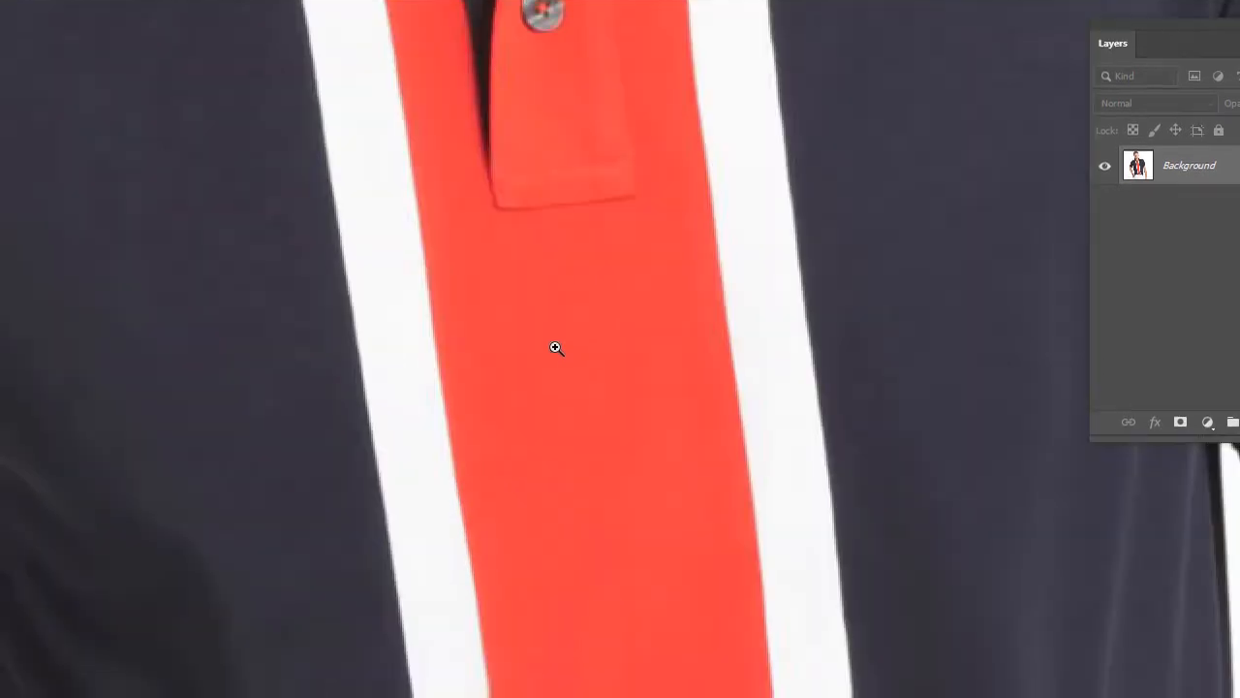
pyautogui.moveTo(548, 363); pyautogui.dragTo(556, 623)
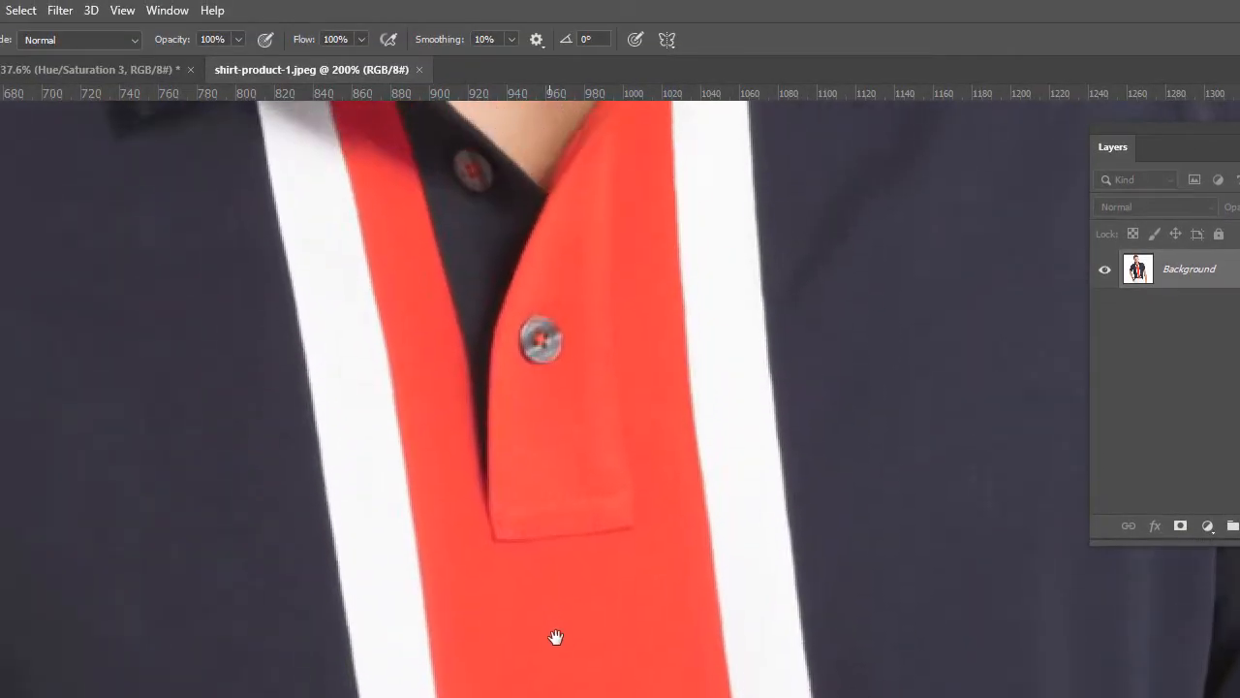
pyautogui.moveTo(552, 336); pyautogui.dragTo(540, 693)
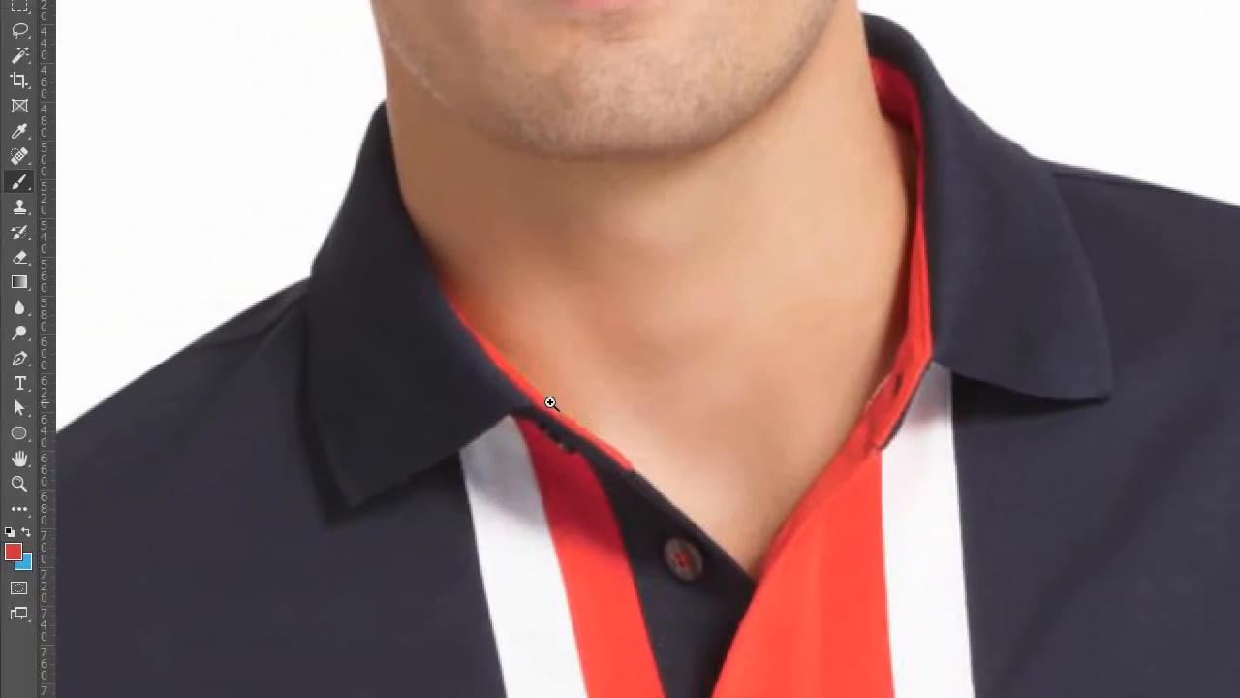
pyautogui.click(350, 399)
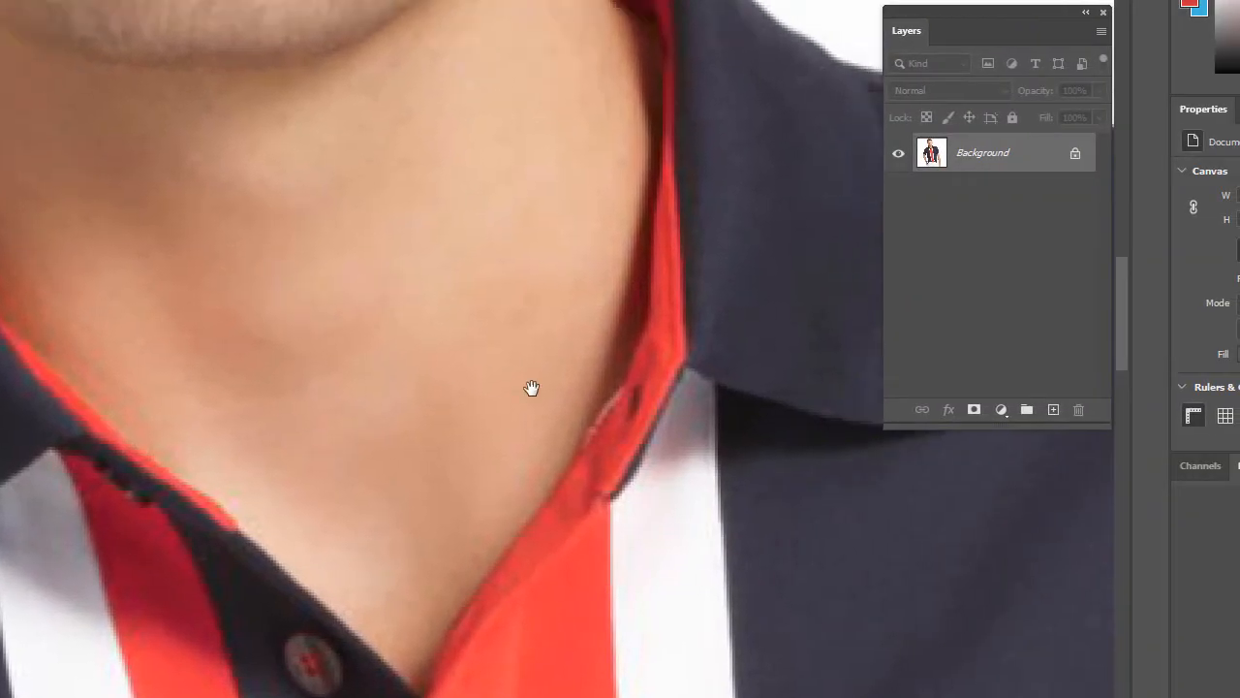
pyautogui.moveTo(532, 388); pyautogui.dragTo(446, 484)
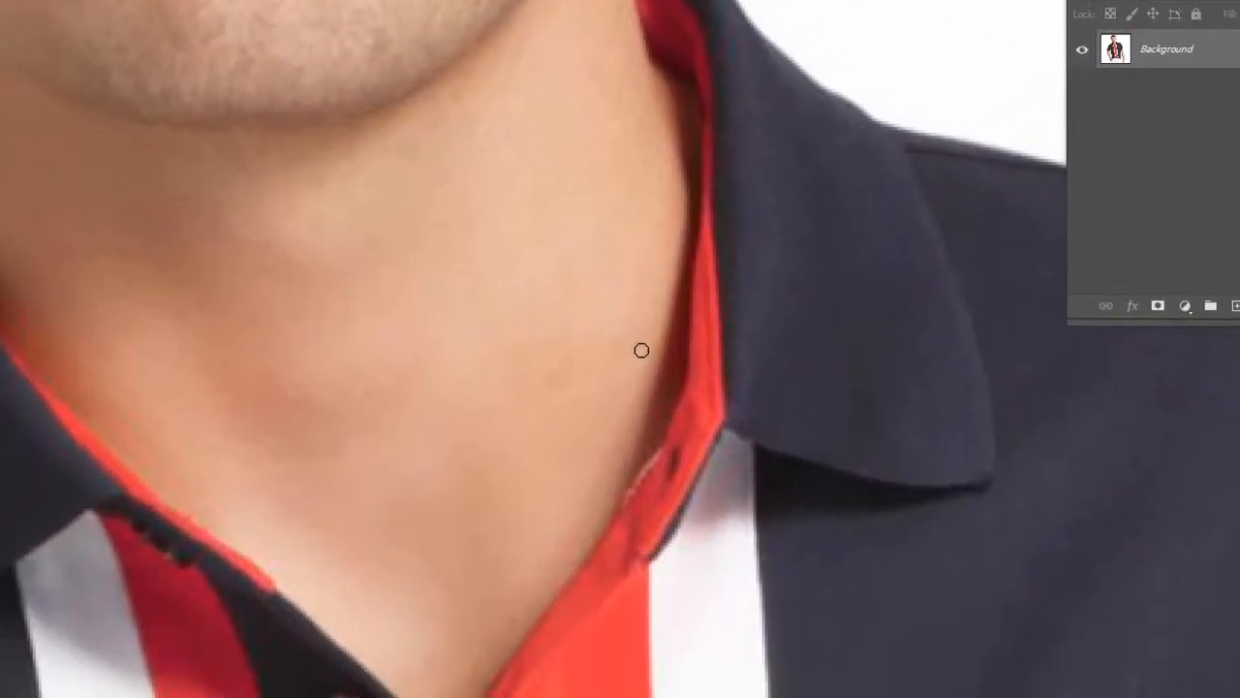
# Inspect the edges and shadows of the red areas from the inner collar down the center stripe
pyautogui.scroll(-10, 599, 365)
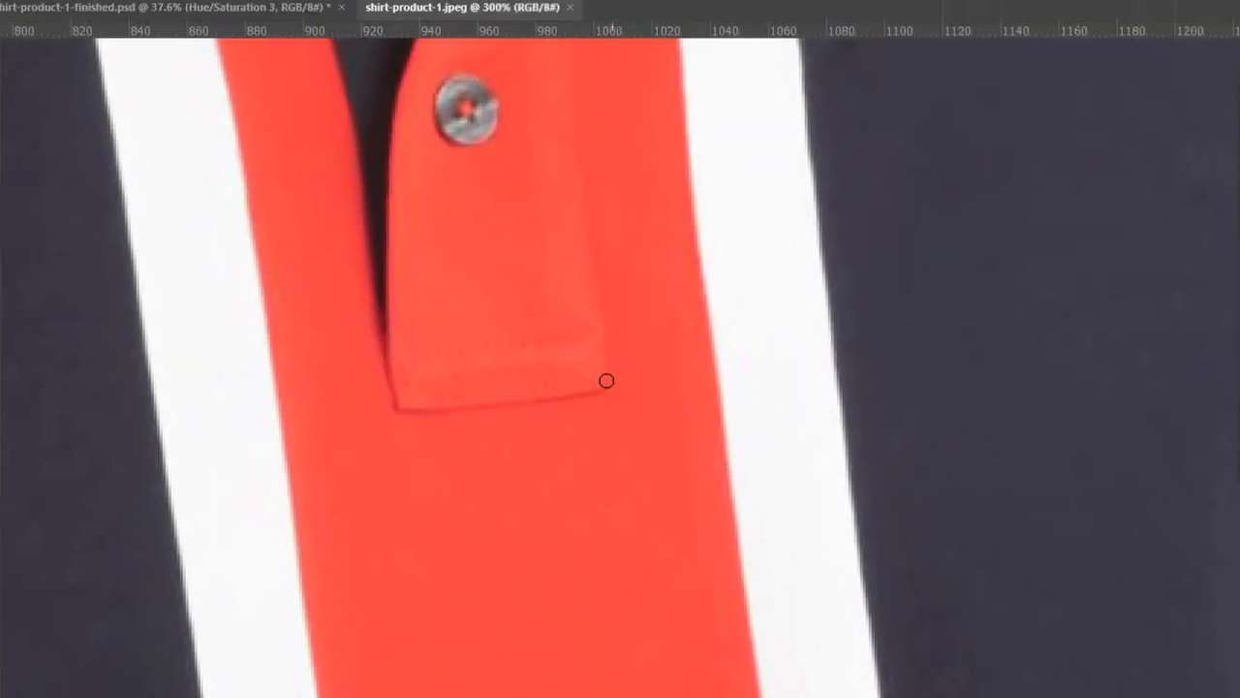
pyautogui.scroll(10, 586, 378)
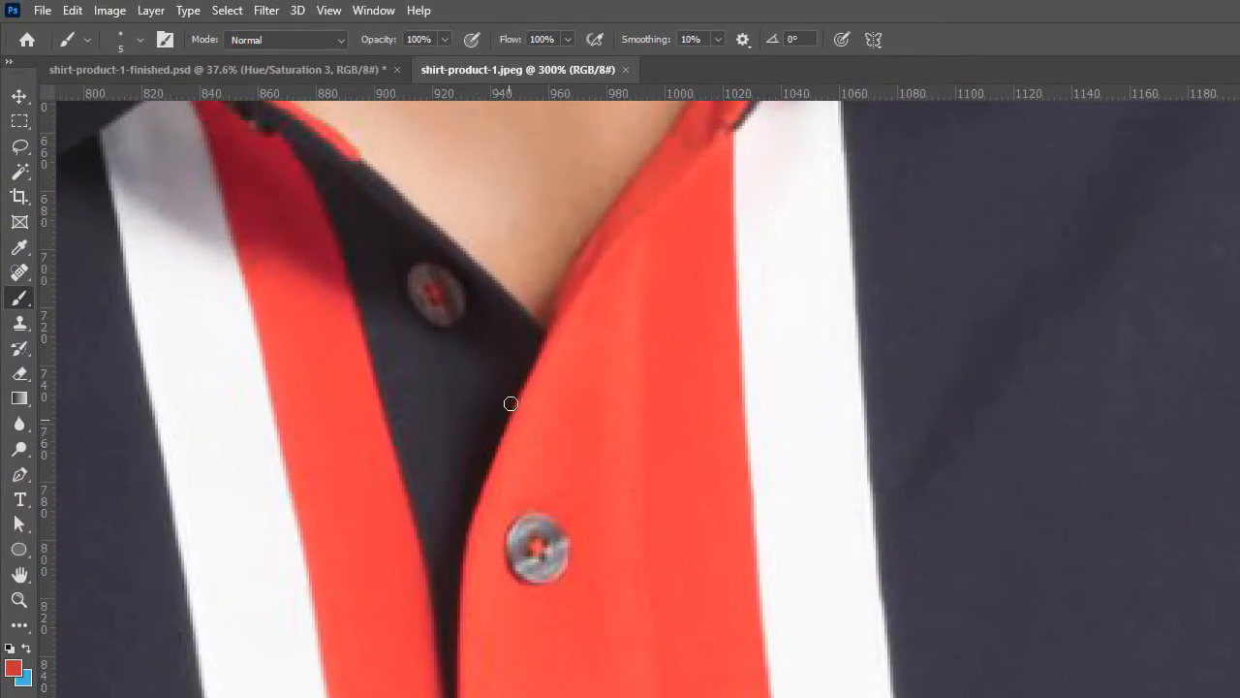
pyautogui.scroll(6, 479, 410)
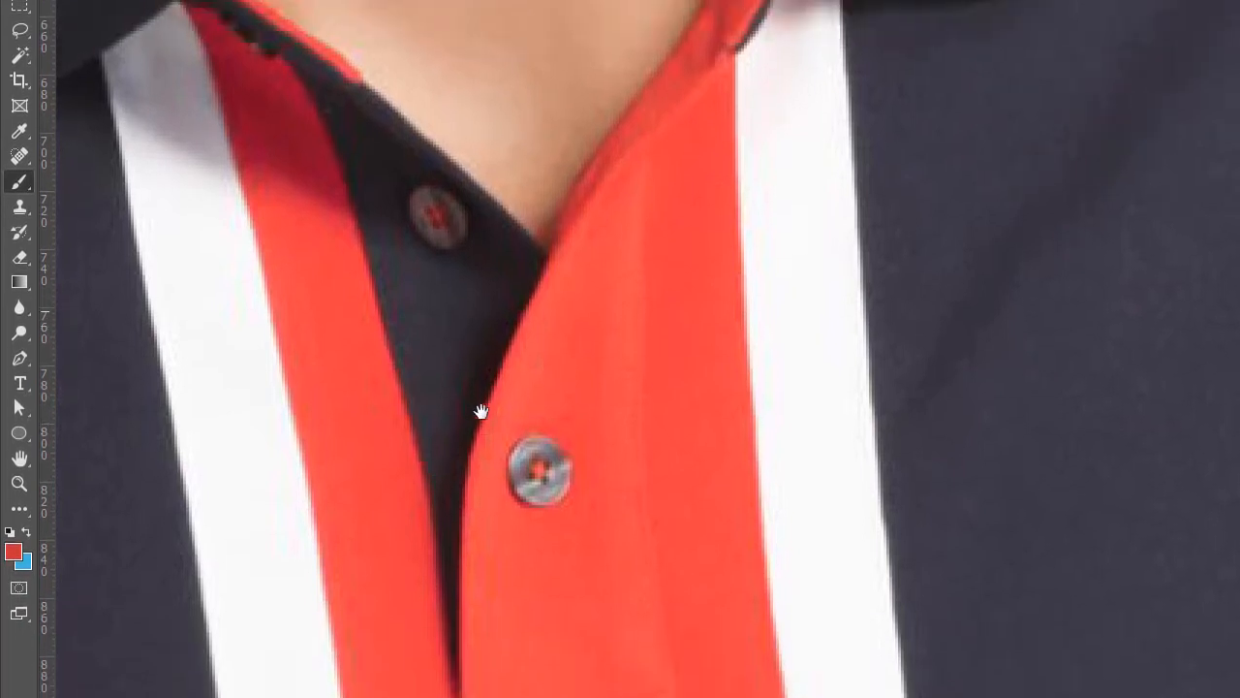
pyautogui.scroll(2, 480, 300)
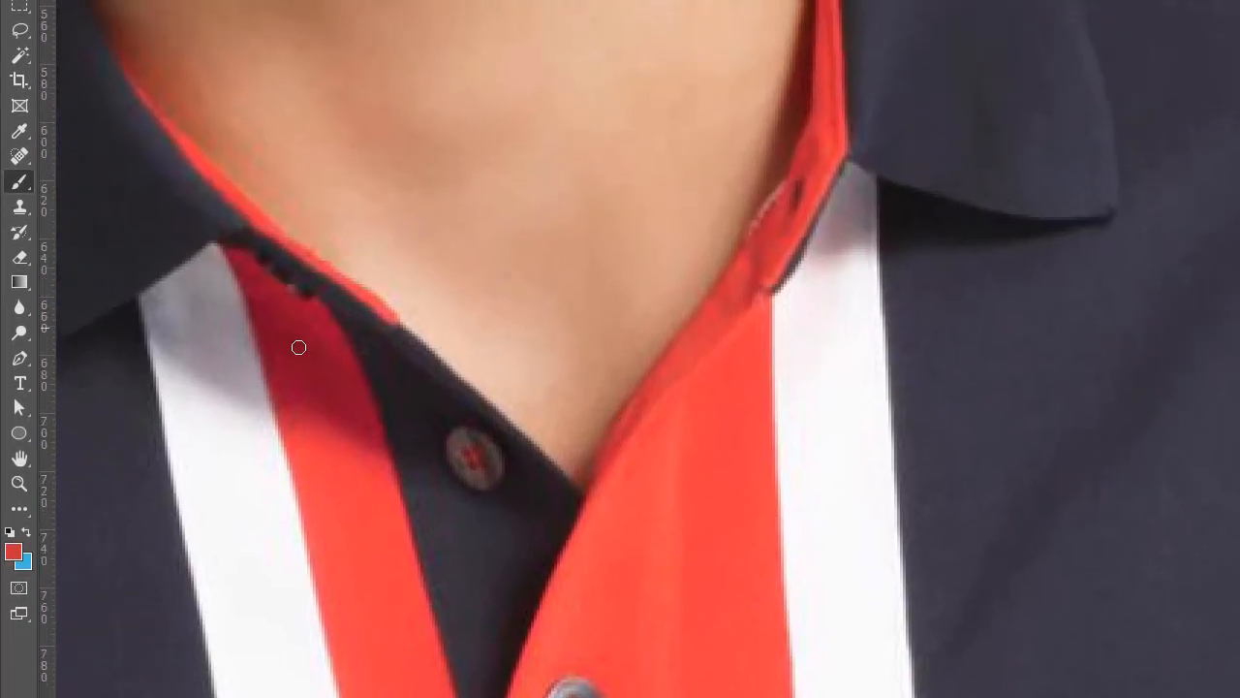
pyautogui.scroll(-10, 639, 426)
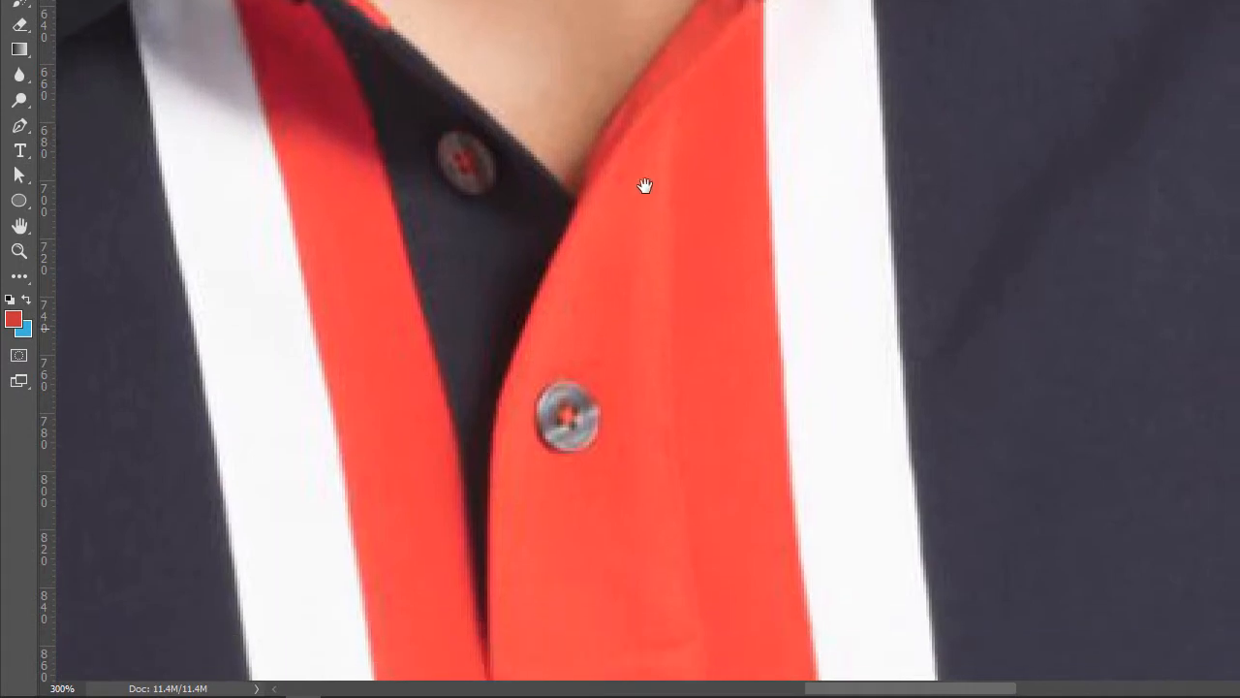
pyautogui.scroll(-8, 631, 349)
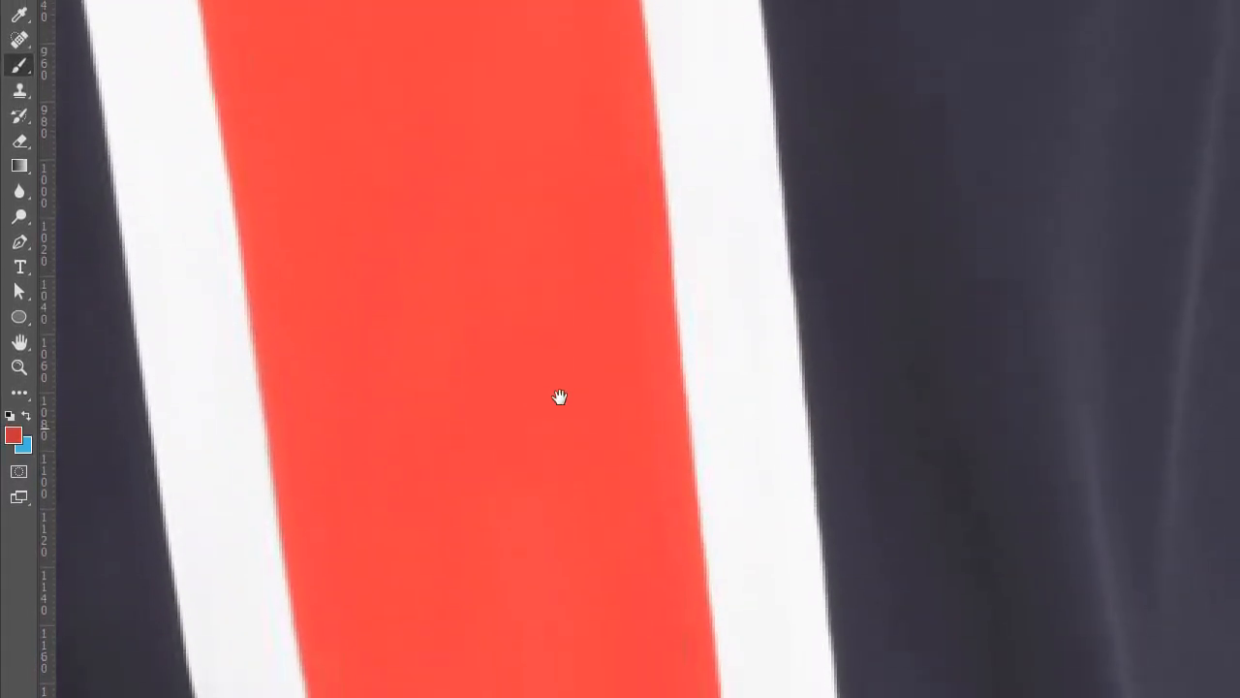
pyautogui.scroll(20, 560, 451)
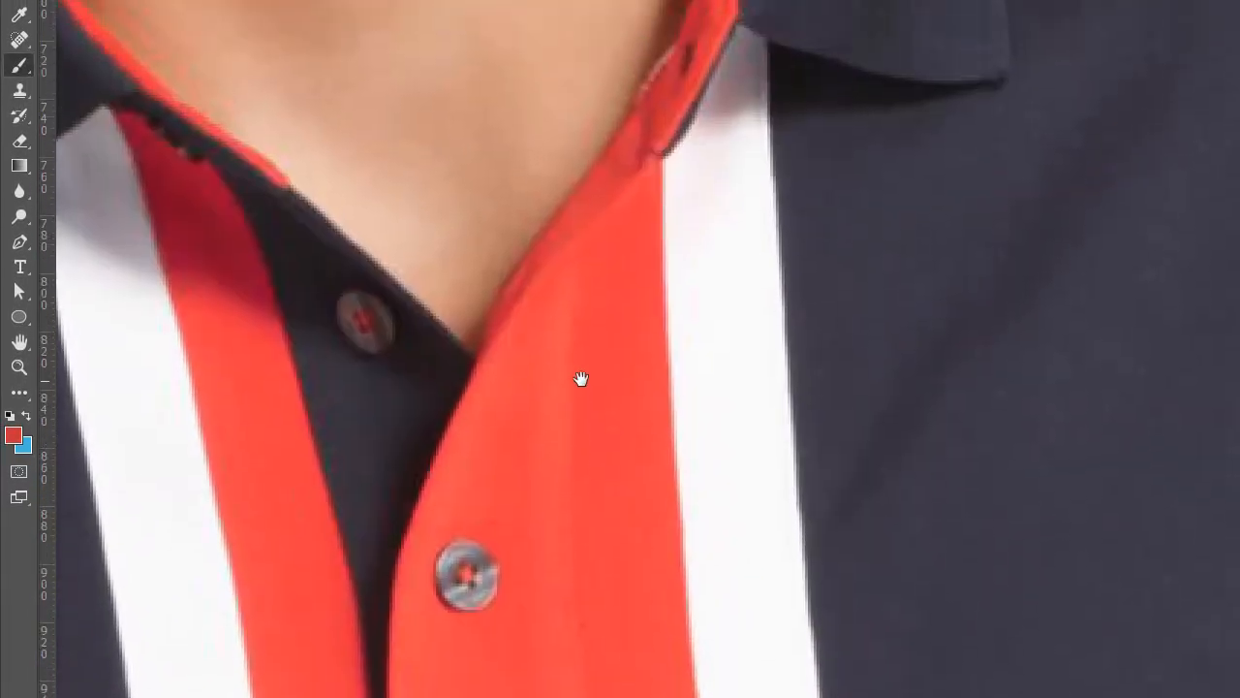
pyautogui.scroll(4, 588, 351)
pyautogui.moveTo(636, 323); pyautogui.dragTo(727, 497)
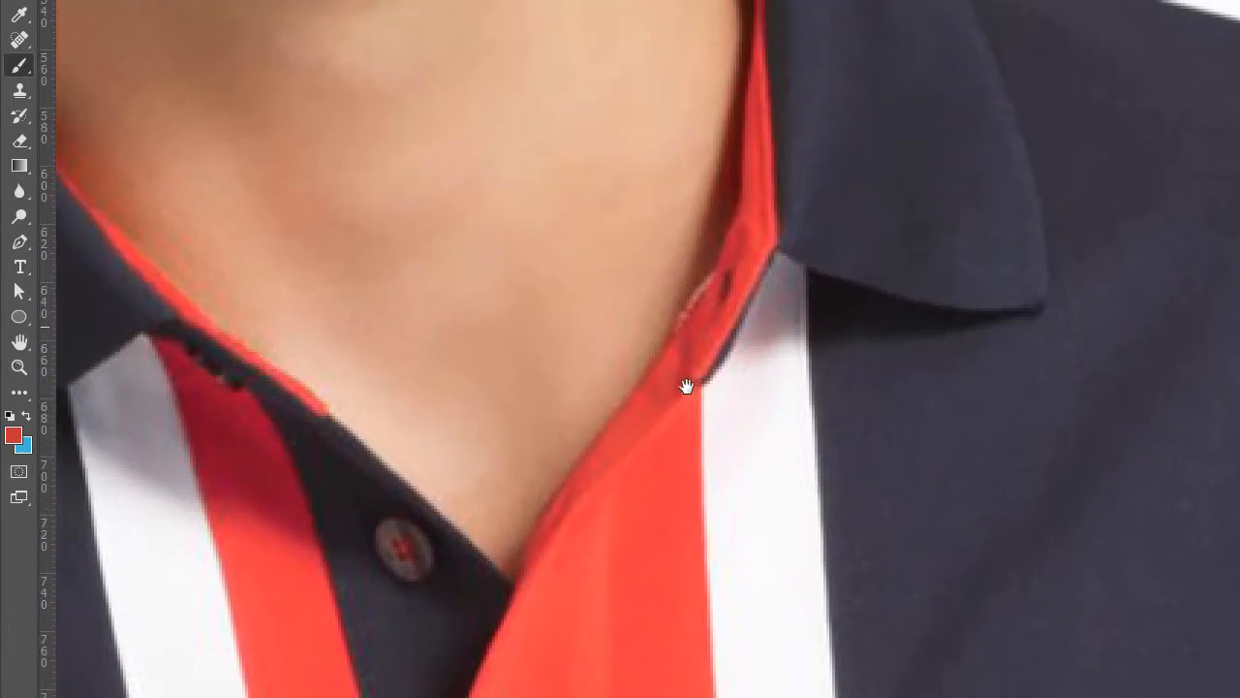
pyautogui.moveTo(518, 397); pyautogui.dragTo(519, 409)
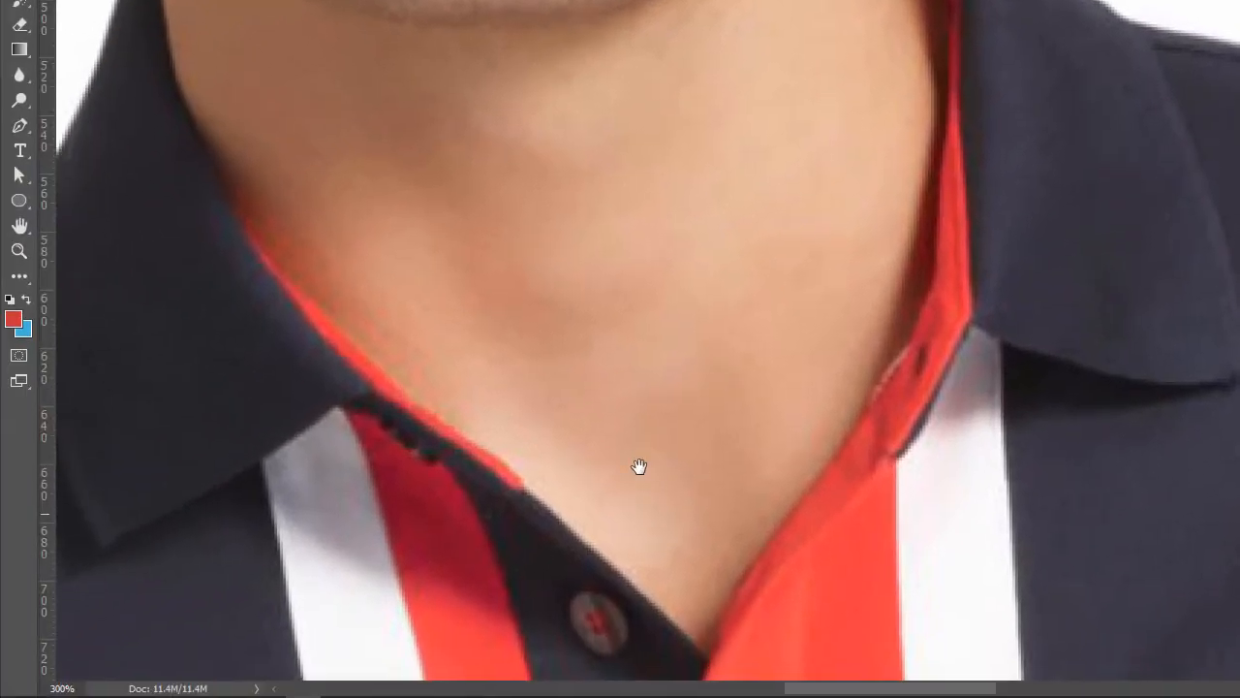
pyautogui.moveTo(639, 467); pyautogui.dragTo(604, 271)
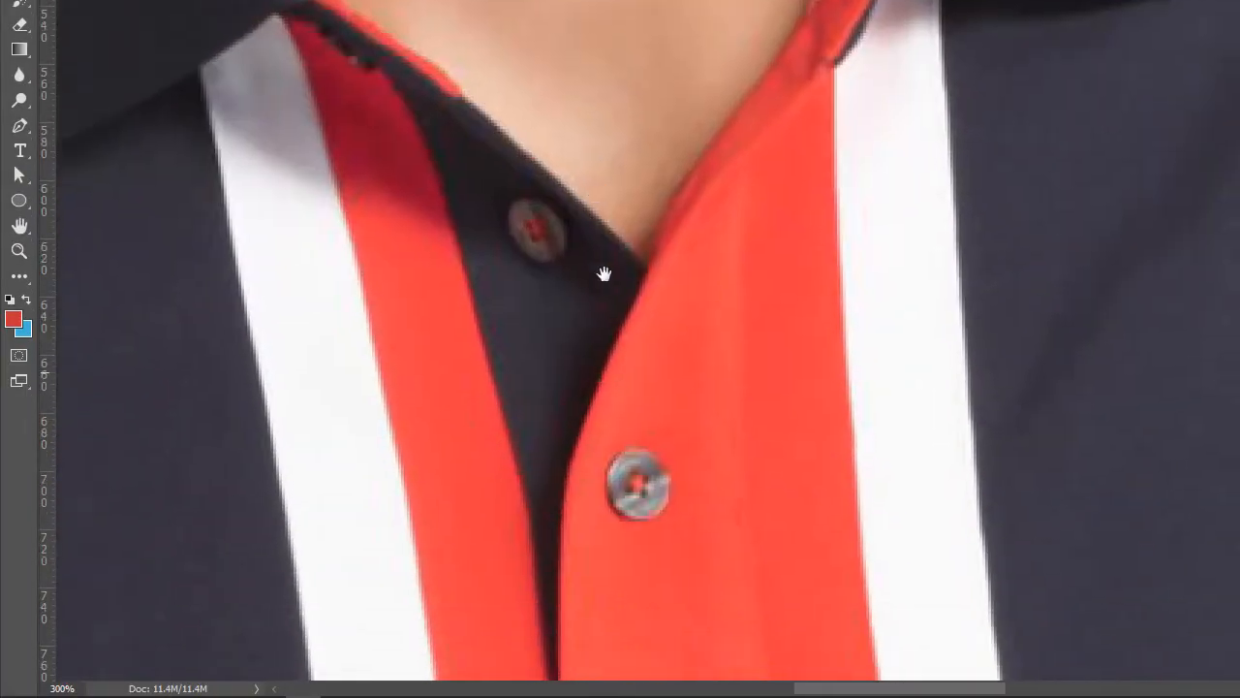
pyautogui.moveTo(628, 506); pyautogui.dragTo(603, 183)
pyautogui.moveTo(697, 294); pyautogui.dragTo(622, 272)
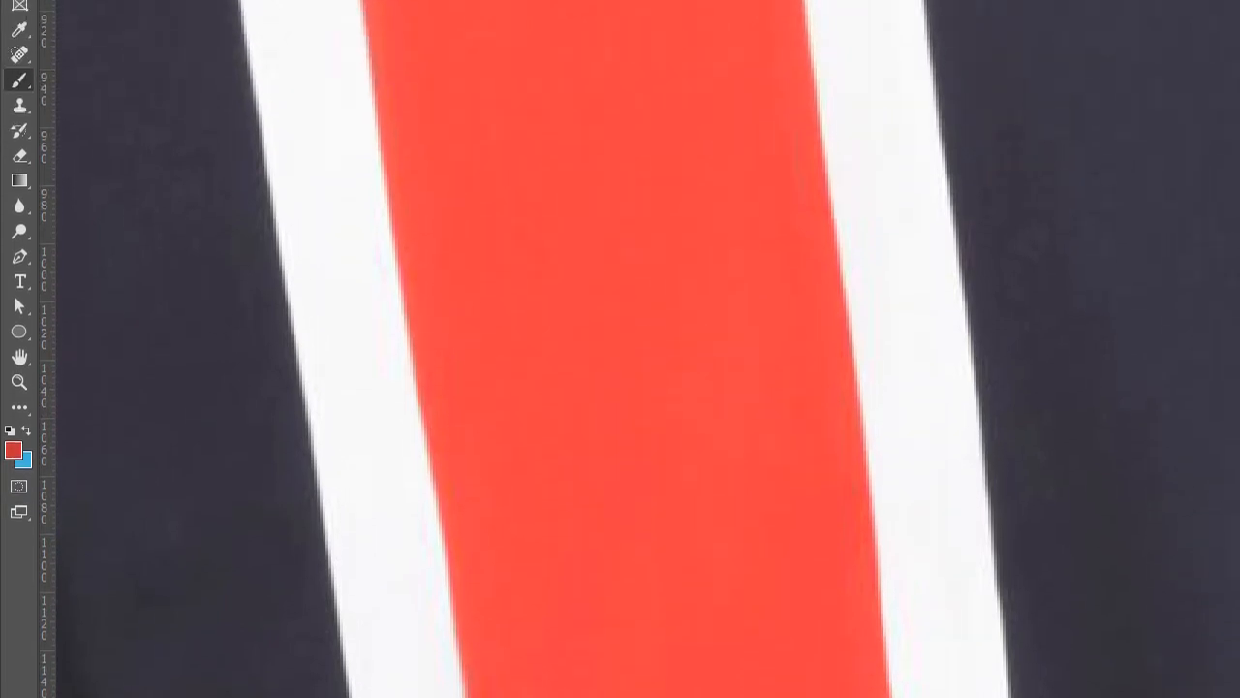
# Choose the Magic Wand tool and examine the red pixel variation below the placket at up to 6400% magnification
pyautogui.click(18, 178)
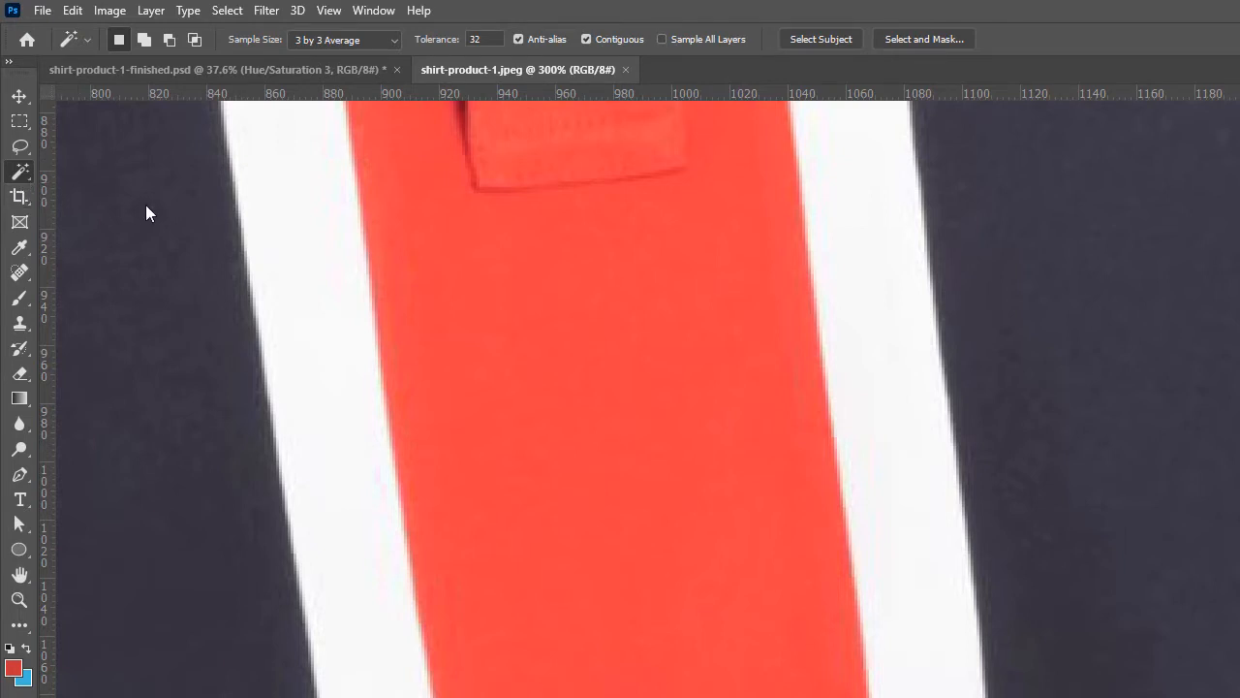
pyautogui.hotkey('ctrl', '-')
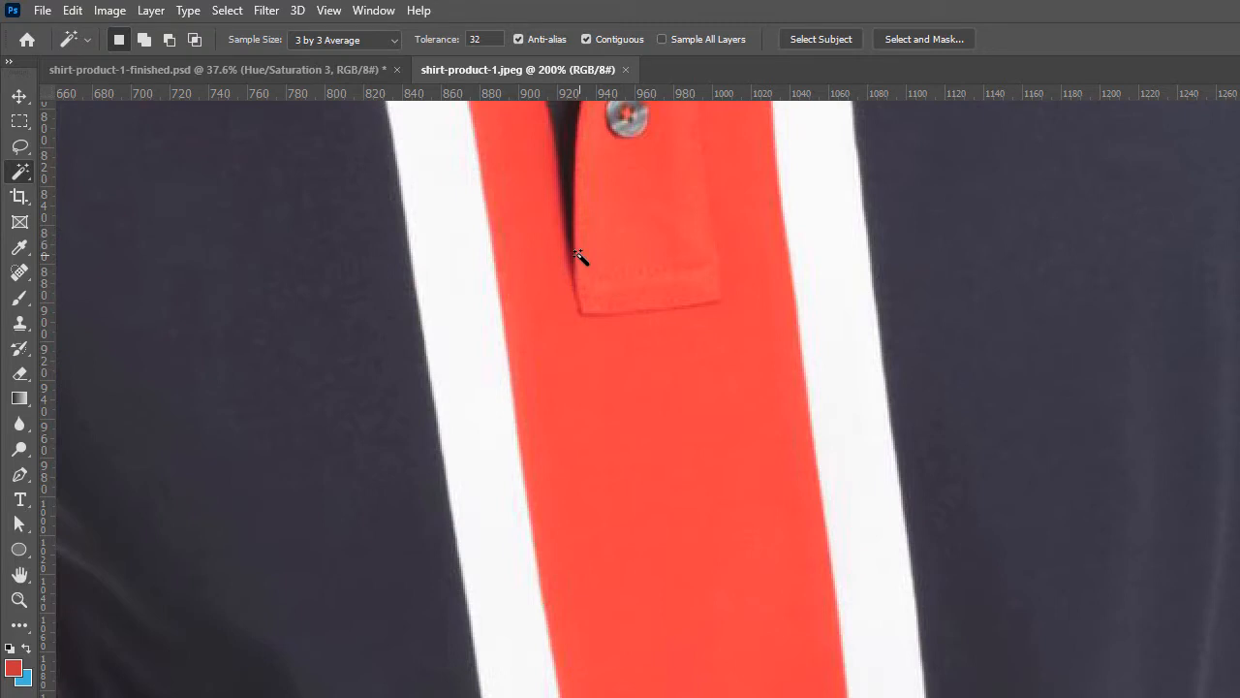
pyautogui.click(657, 345)
pyautogui.click(662, 340)
pyautogui.click(662, 340)
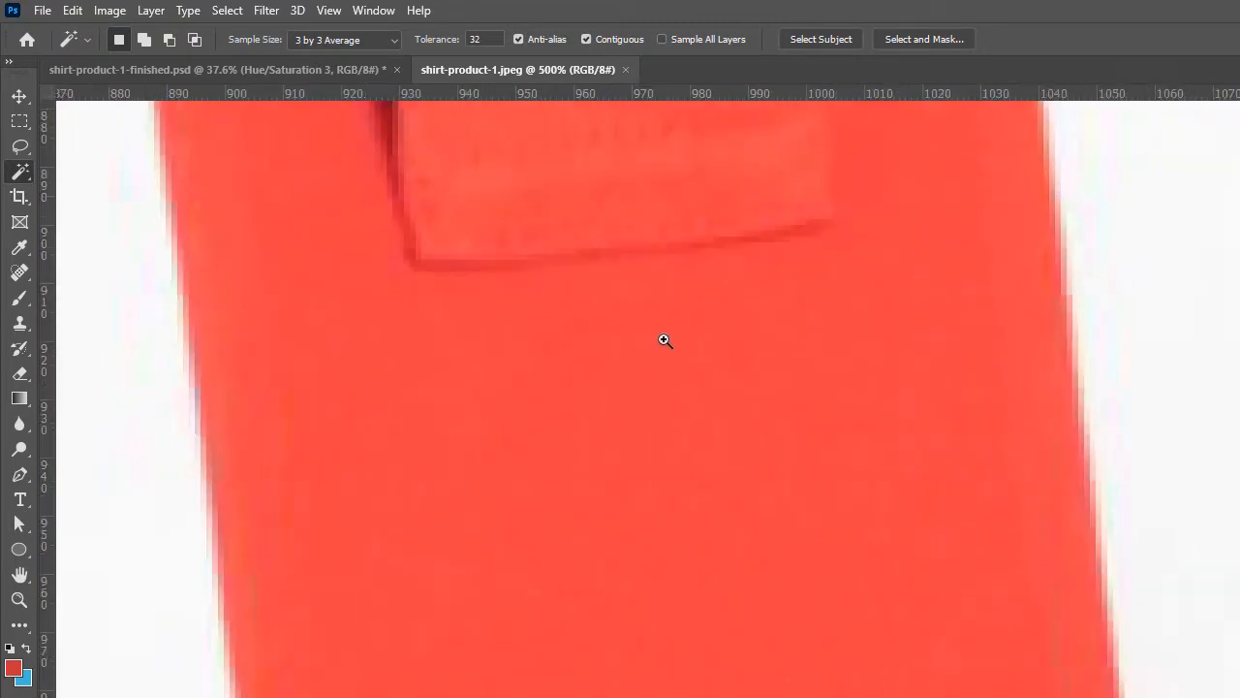
pyautogui.click(663, 340)
pyautogui.click(662, 340)
pyautogui.click(663, 340)
pyautogui.click(662, 340)
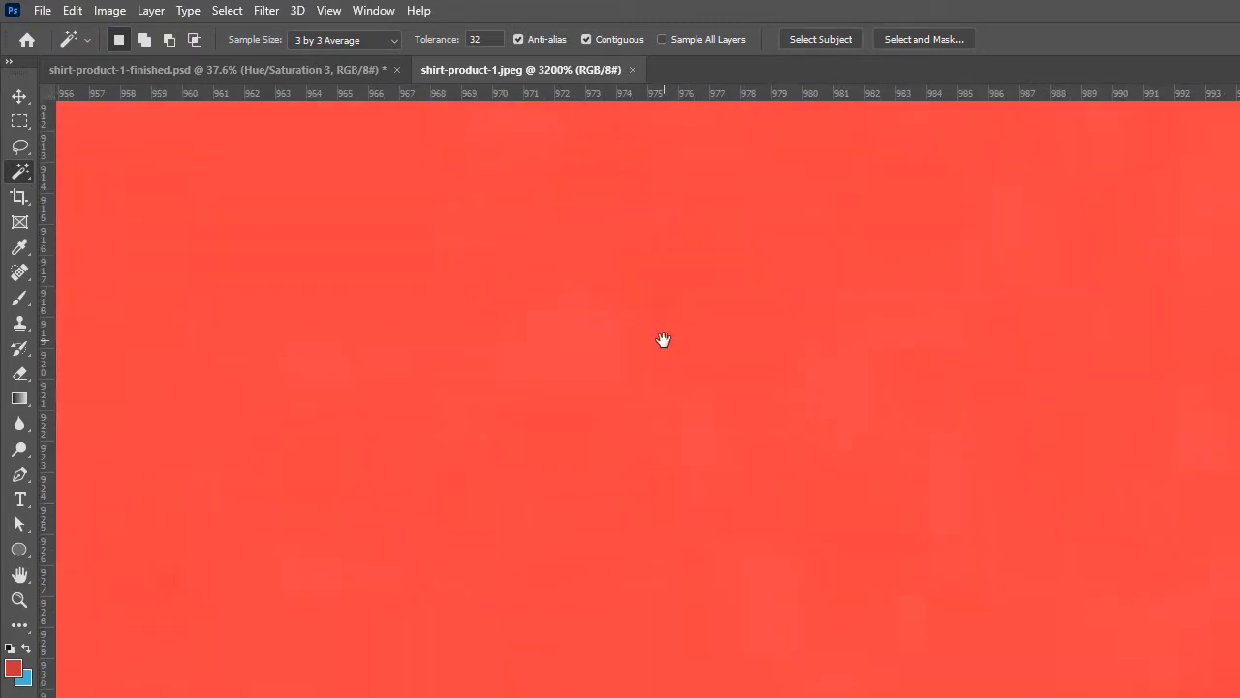
pyautogui.click(649, 334)
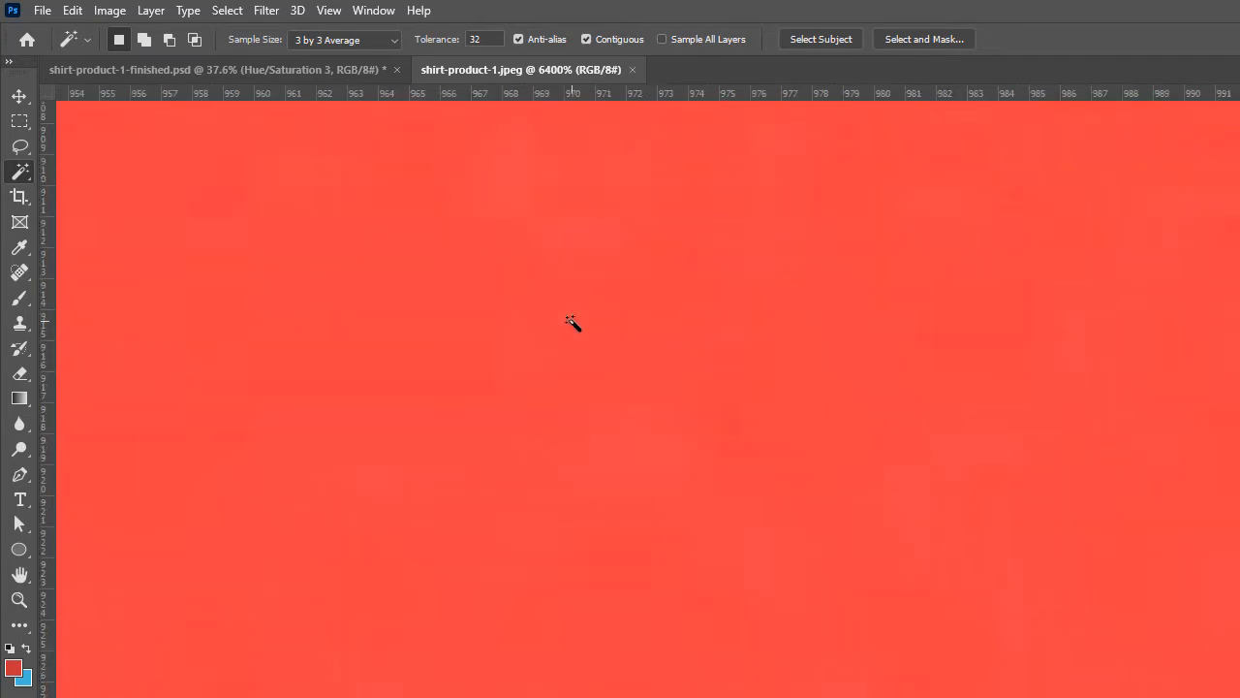
pyautogui.scroll(-5, 572, 323)
pyautogui.scroll(-4, 572, 322)
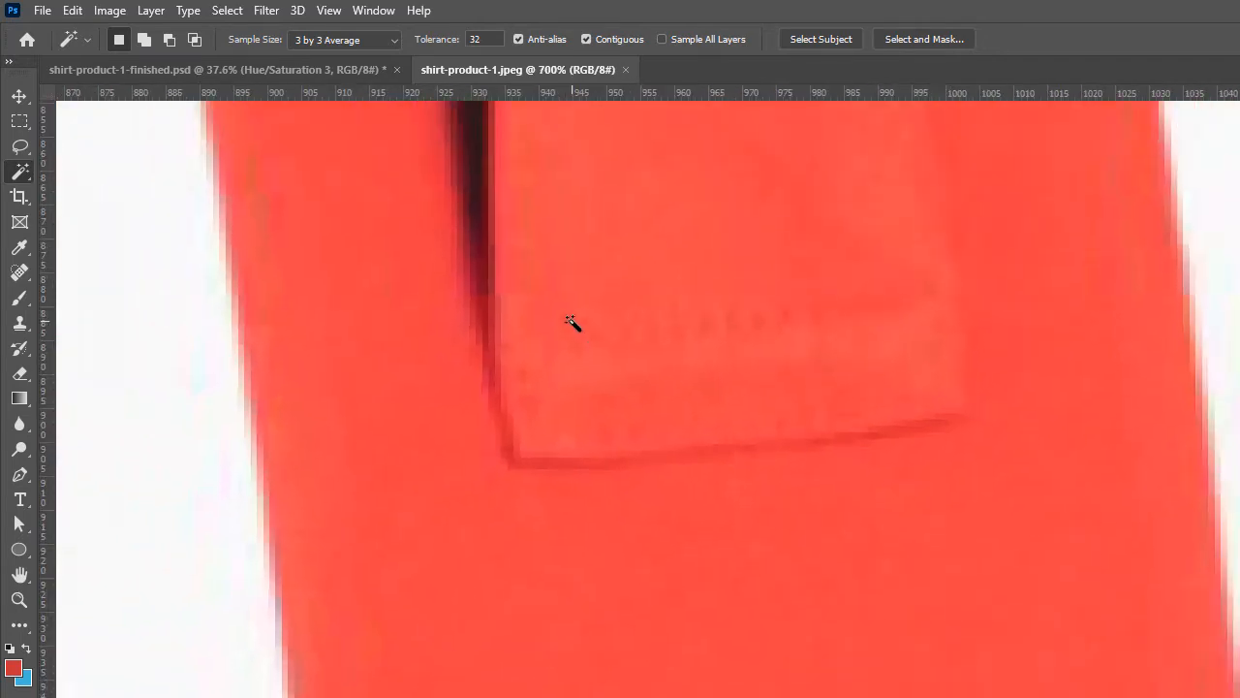
pyautogui.scroll(-3, 572, 323)
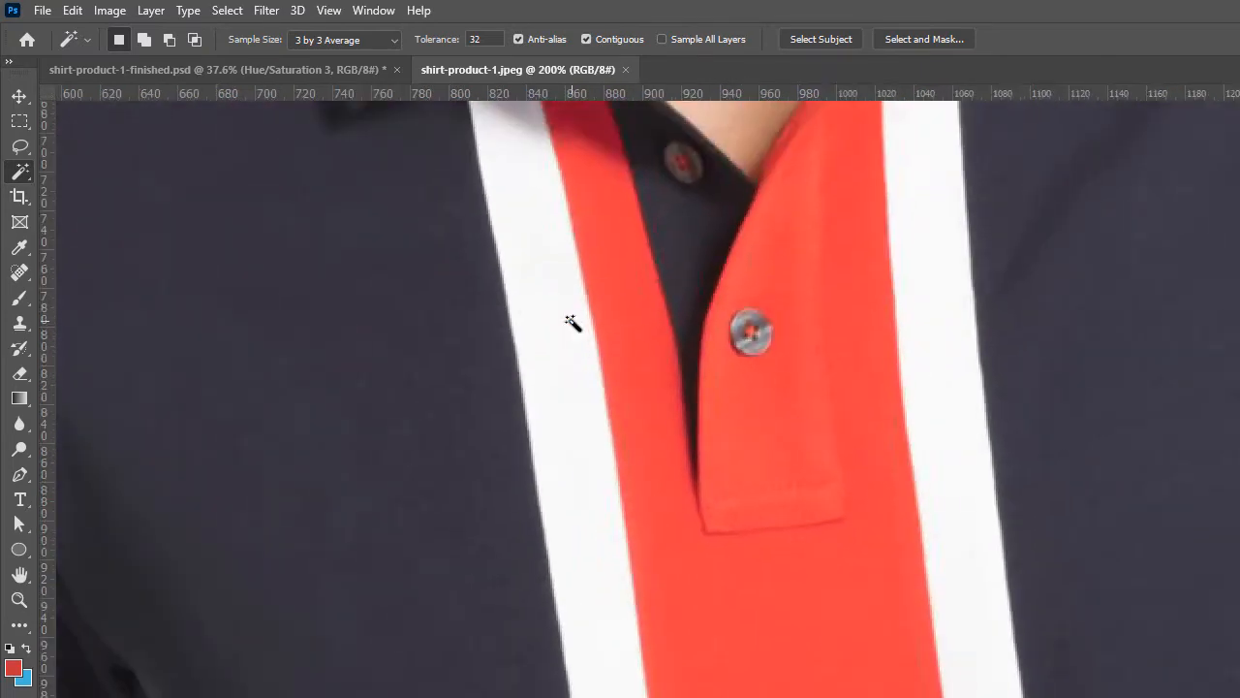
pyautogui.scroll(2, 571, 322)
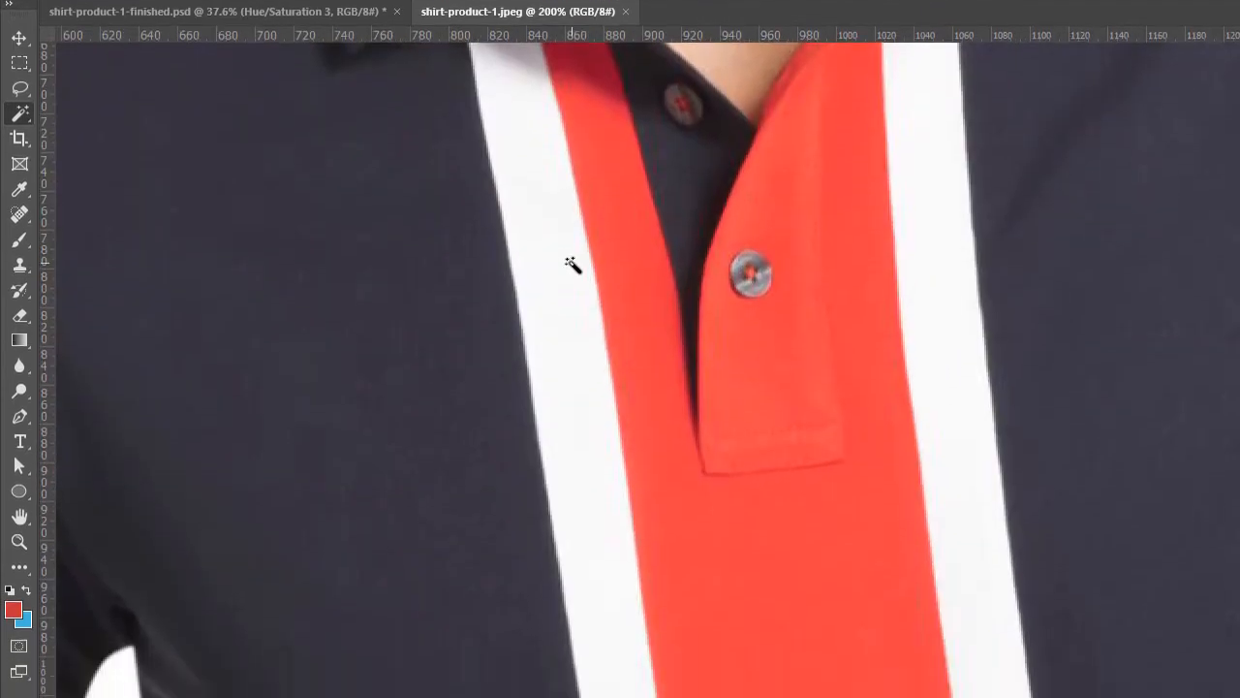
pyautogui.moveTo(657, 336); pyautogui.dragTo(572, 448)
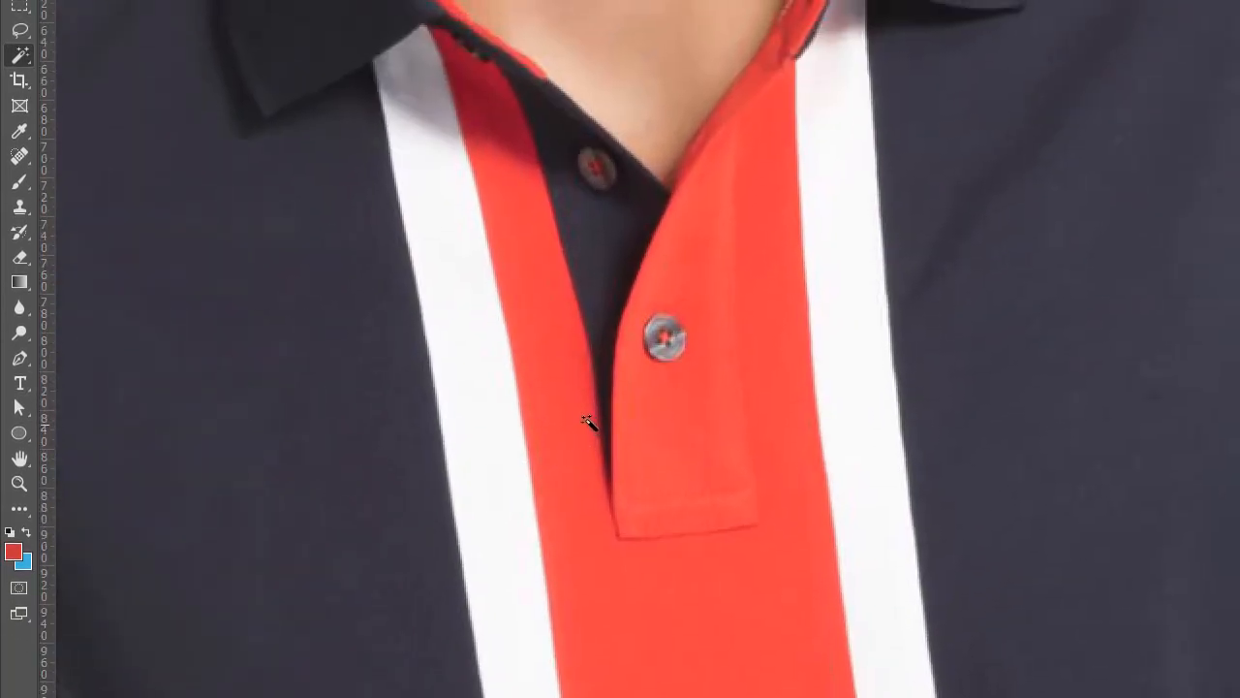
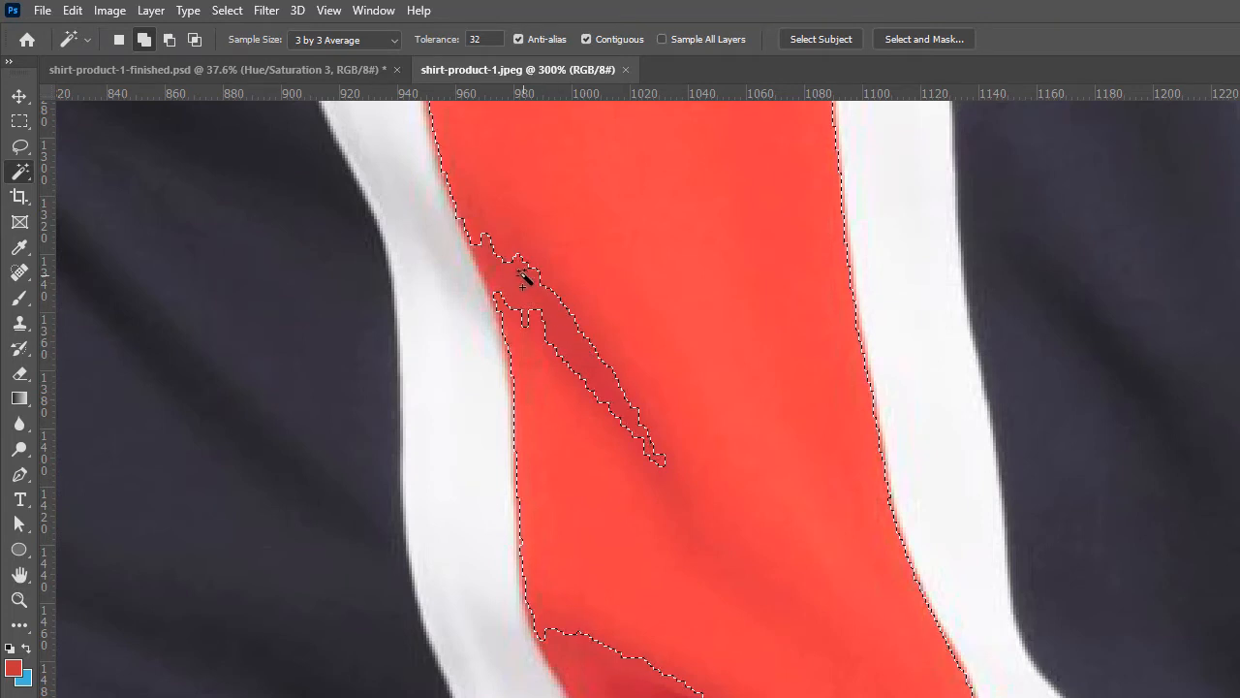
# Add the shaded folds of the lower red stripe and the red hem above the belt to the selection
pyautogui.keyDown('shift'); pyautogui.click(519, 278); pyautogui.keyUp('shift')
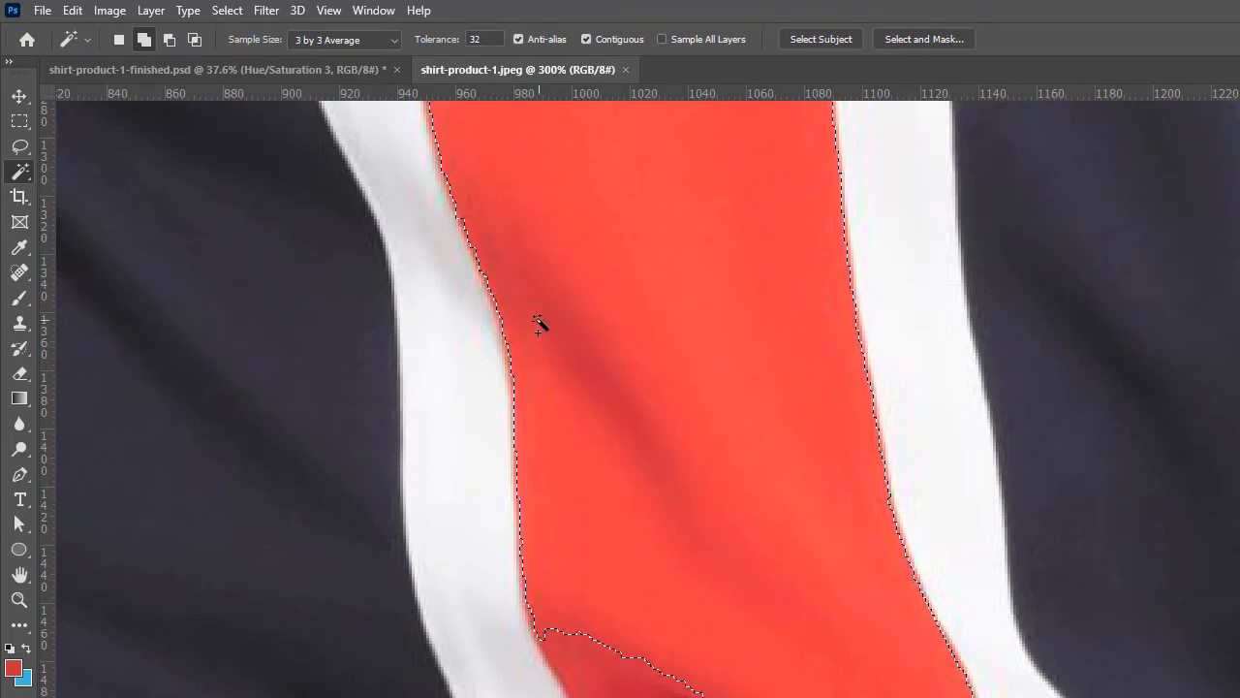
pyautogui.scroll(-1, 580, 349)
pyautogui.scroll(-6, 580, 349)
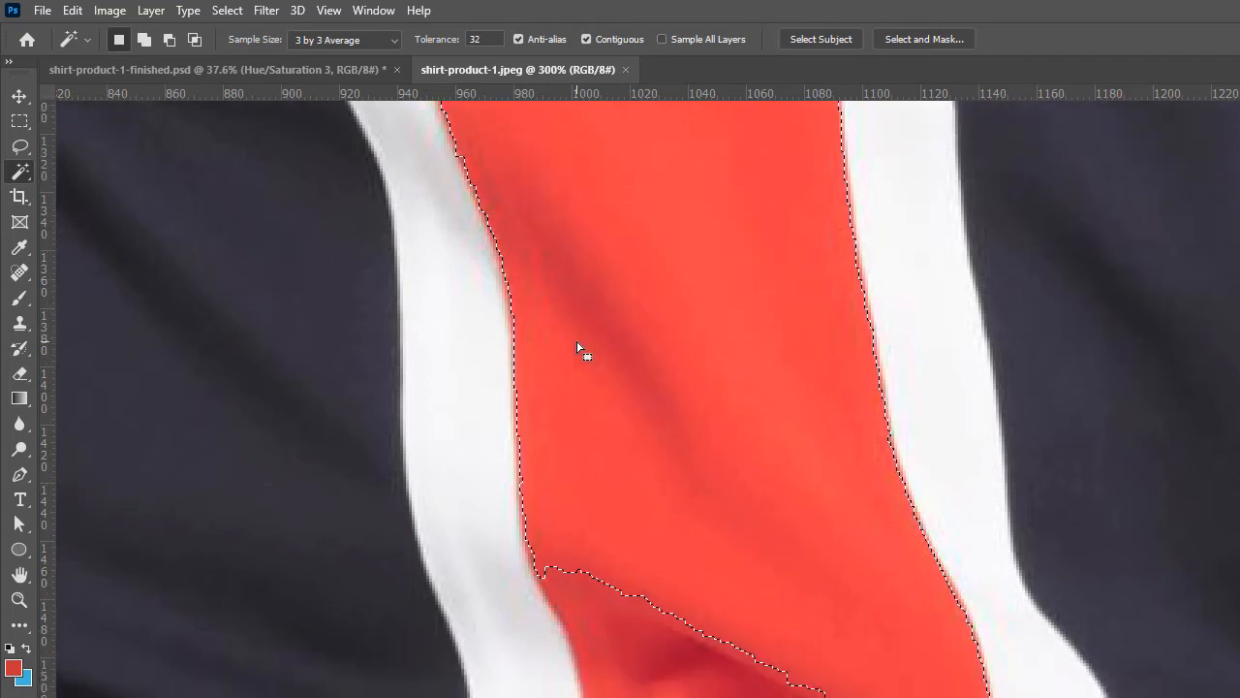
pyautogui.scroll(-3, 579, 349)
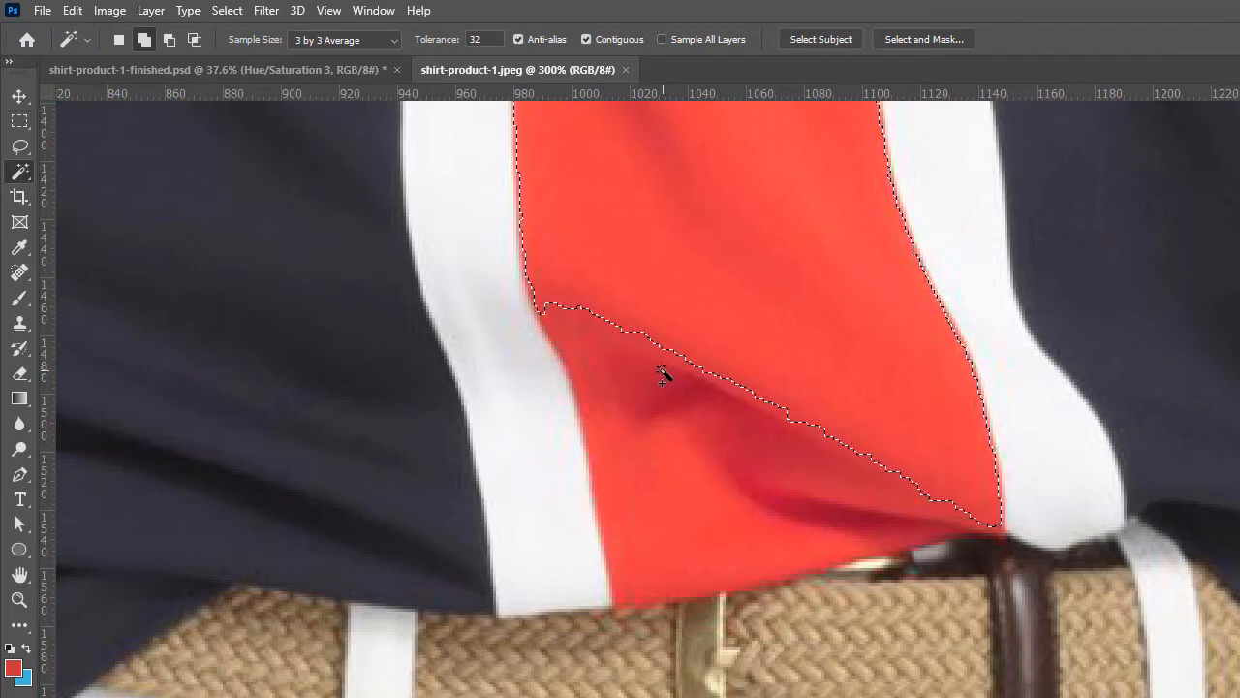
pyautogui.keyDown('shift'); pyautogui.click(664, 373); pyautogui.keyUp('shift')
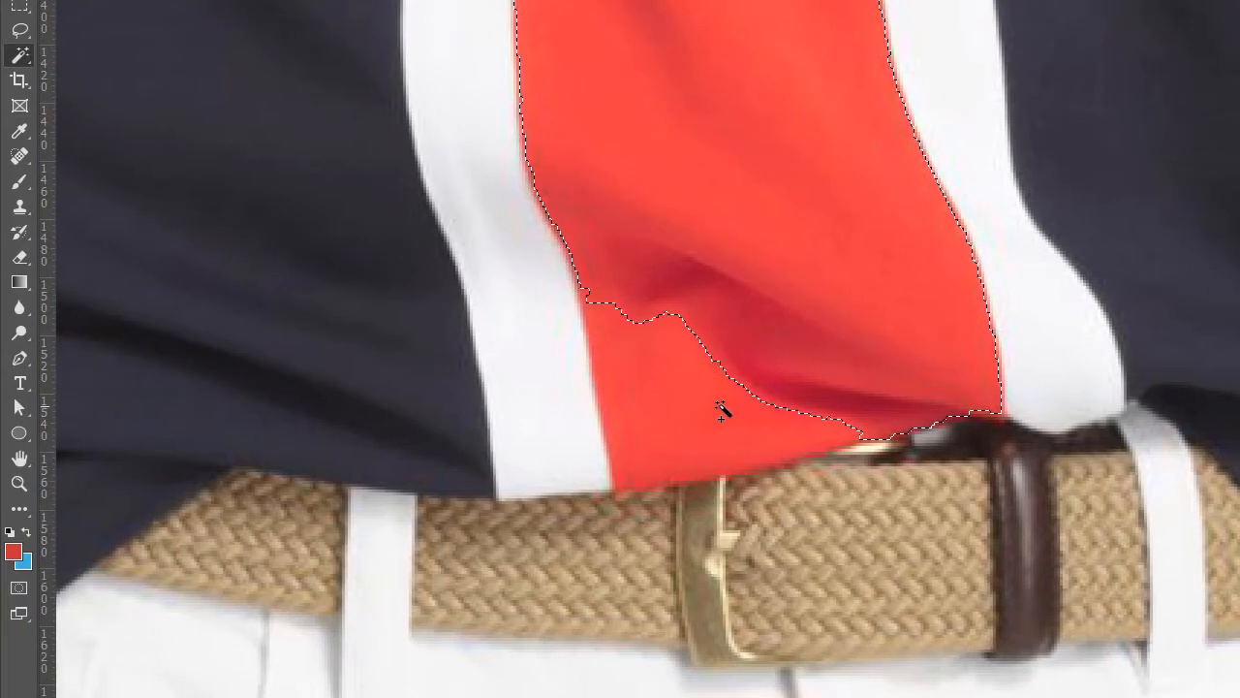
pyautogui.moveTo(720, 410)
pyautogui.mouseDown()
pyautogui.moveTo(553, 379)
pyautogui.moveTo(595, 471)
pyautogui.moveTo(640, 492)
pyautogui.mouseUp()
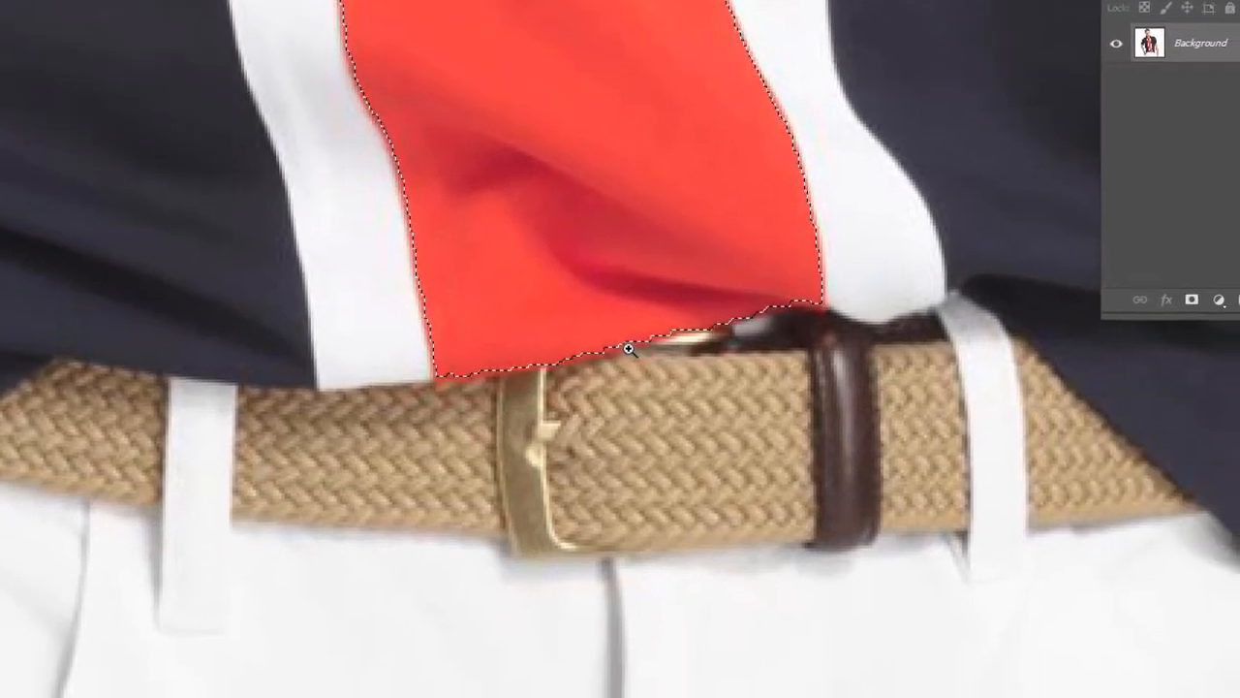
pyautogui.moveTo(789, 437); pyautogui.dragTo(790, 437)
# Inspect the stripe's selection edge along the hem and belt at up to 800% magnification
pyautogui.keyDown('alt'); pyautogui.click(645, 349); pyautogui.keyUp('alt')
pyautogui.click(630, 332)
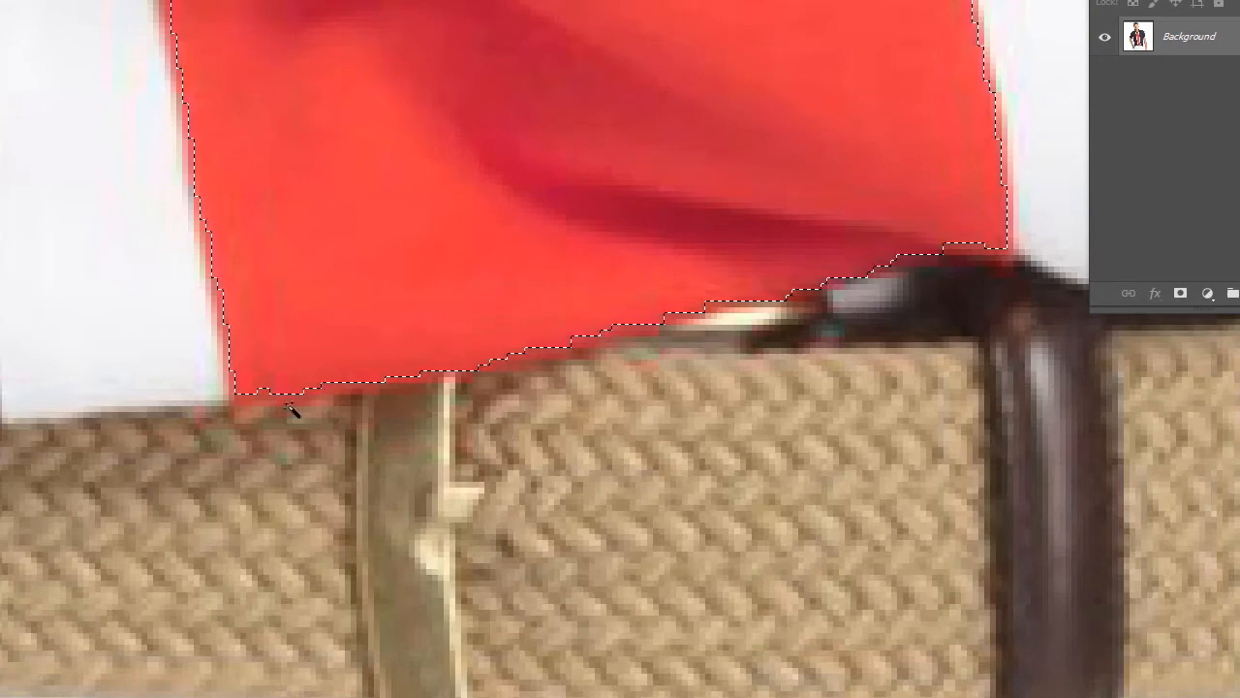
pyautogui.keyDown('shift'); pyautogui.click(620, 329); pyautogui.keyUp('shift')
pyautogui.keyDown('shift'); pyautogui.click(583, 332); pyautogui.keyUp('shift')
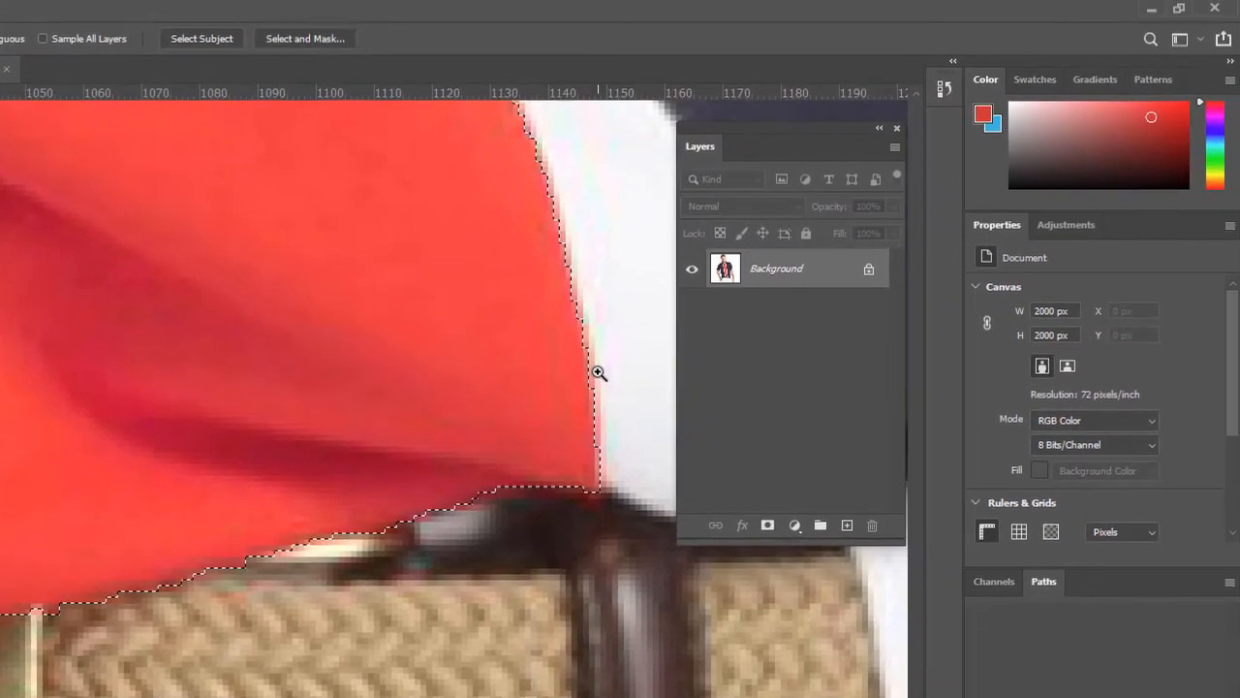
pyautogui.moveTo(1009, 132); pyautogui.dragTo(1010, 150)
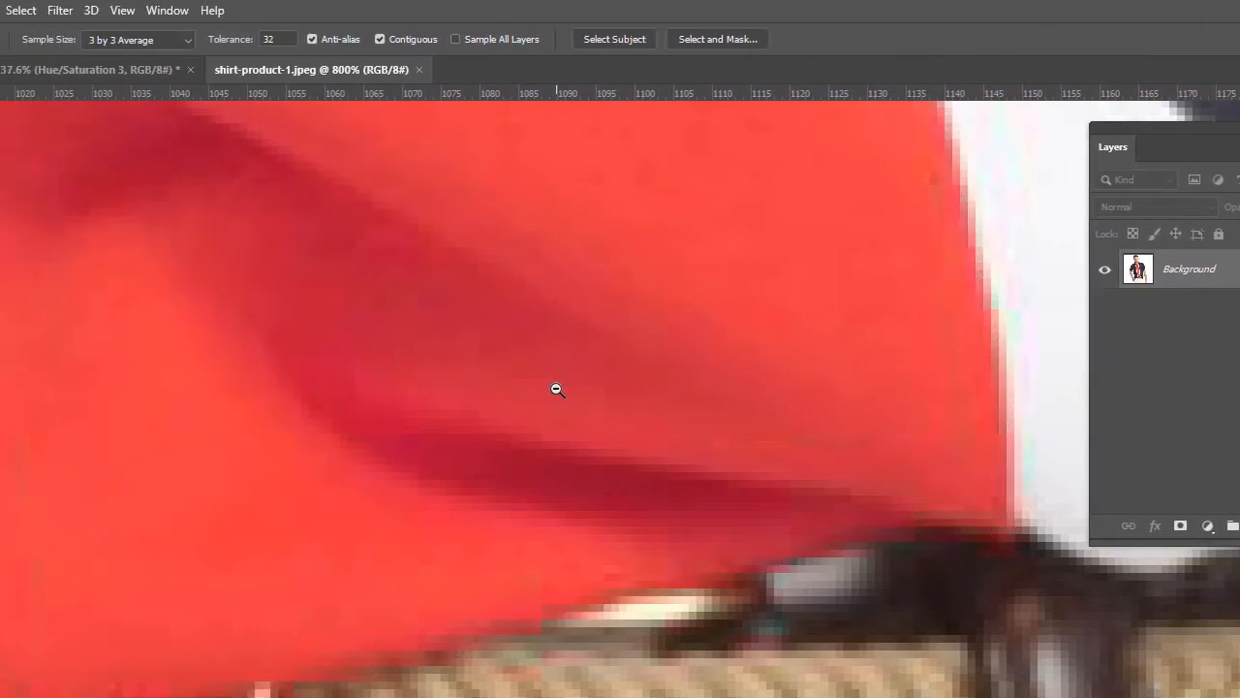
pyautogui.keyDown('alt'); pyautogui.click(557, 388); pyautogui.keyUp('alt')
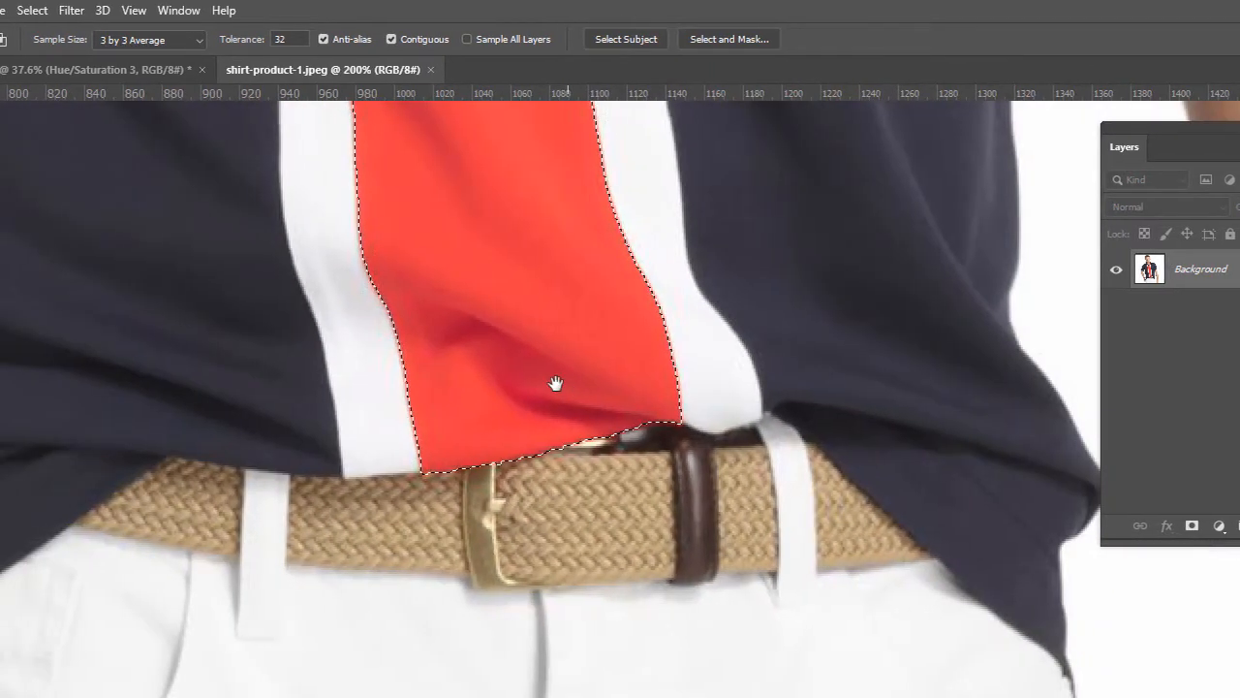
# Add both red patches on the shirt's side hem beside the wrist and trouser pocket to the selection
pyautogui.moveTo(643, 290); pyautogui.dragTo(1163, 310)
pyautogui.moveTo(663, 433); pyautogui.dragTo(582, 310)
pyautogui.click(651, 588)
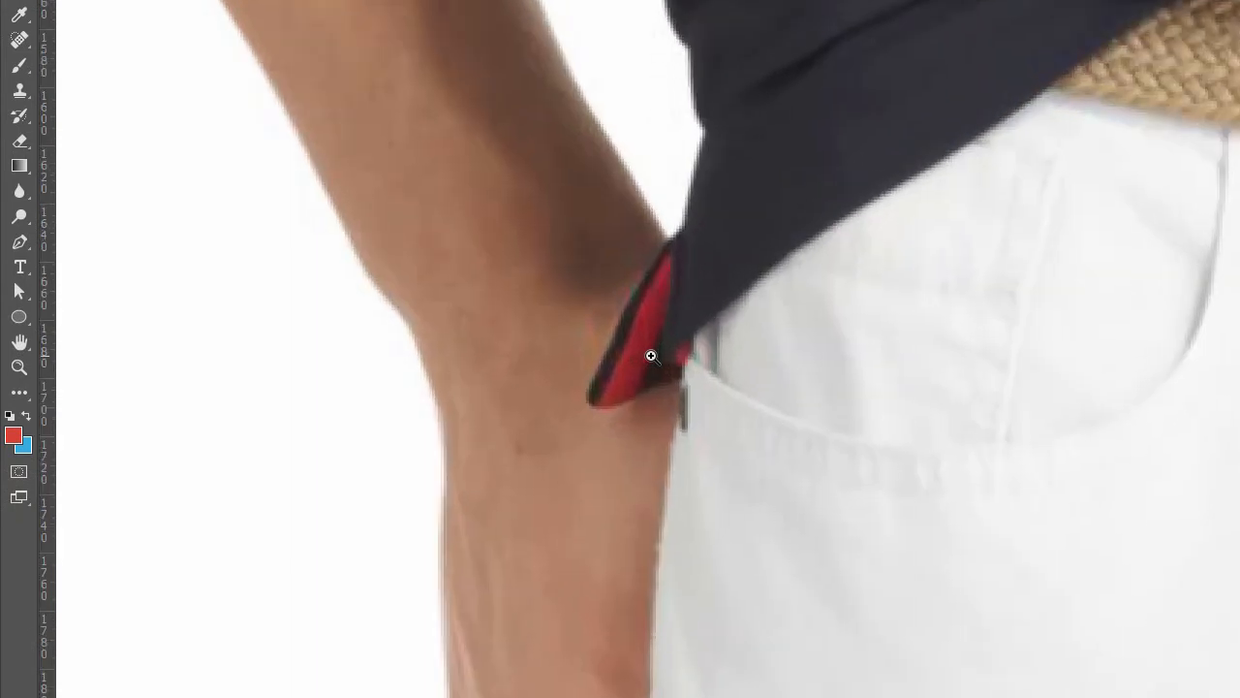
pyautogui.click(651, 356)
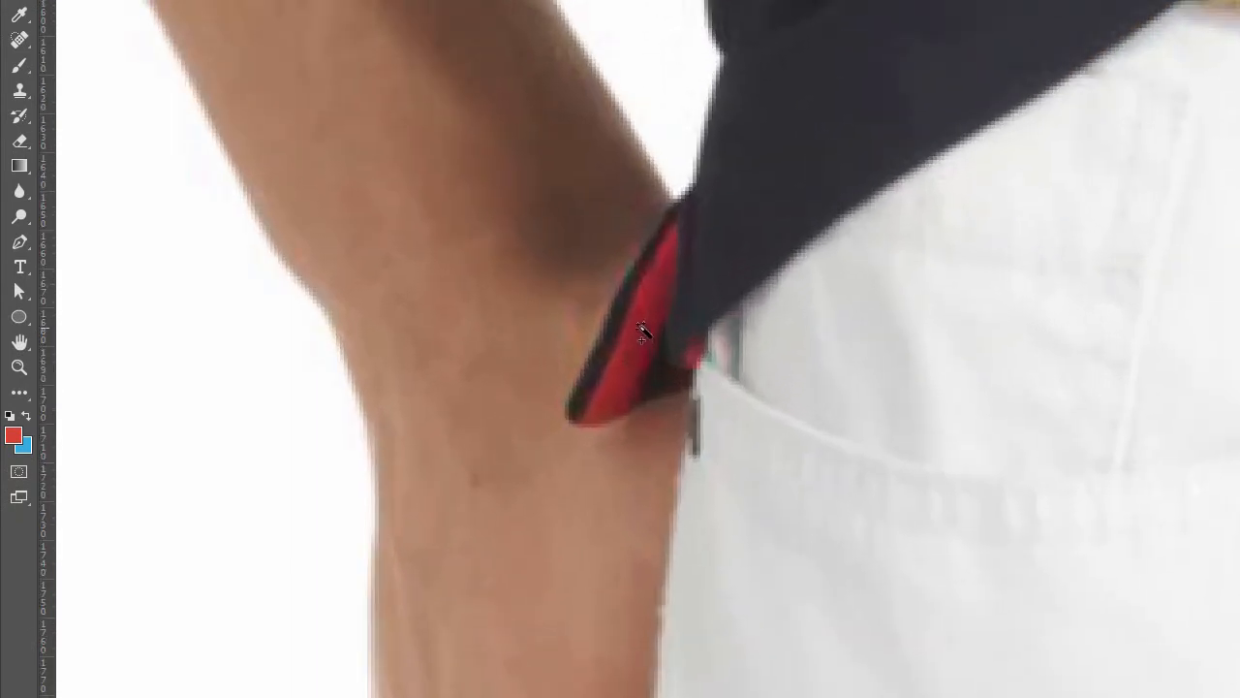
pyautogui.click(643, 331)
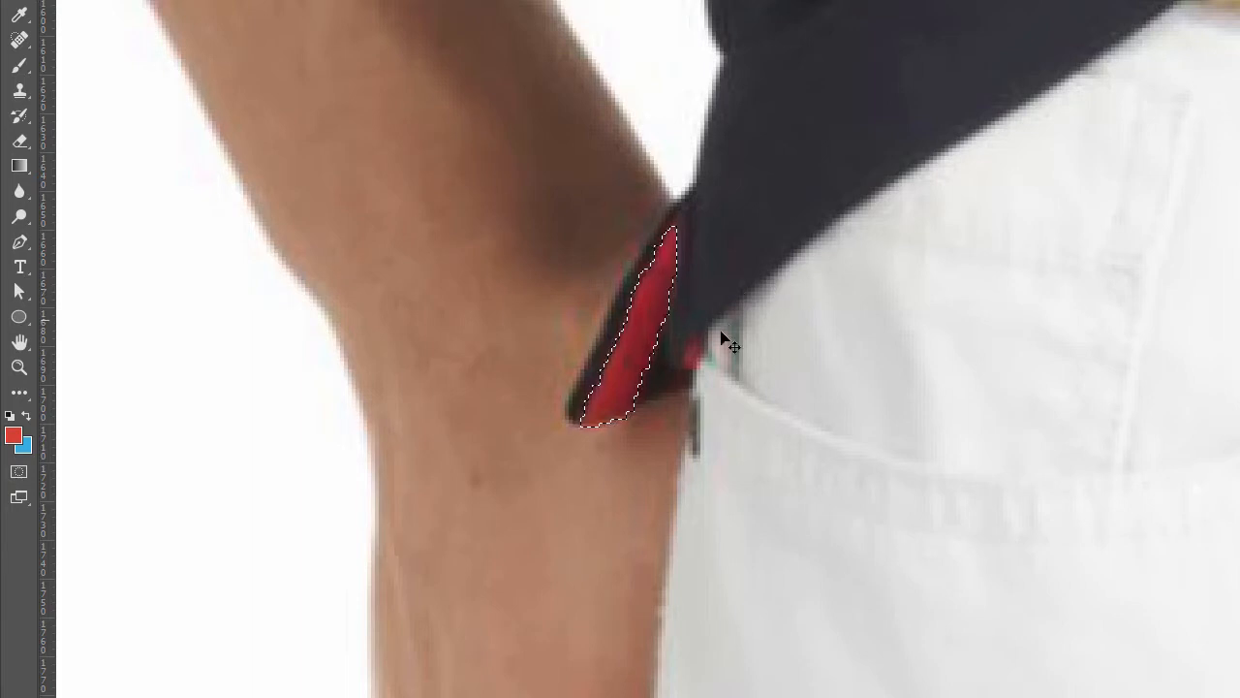
pyautogui.click(692, 357)
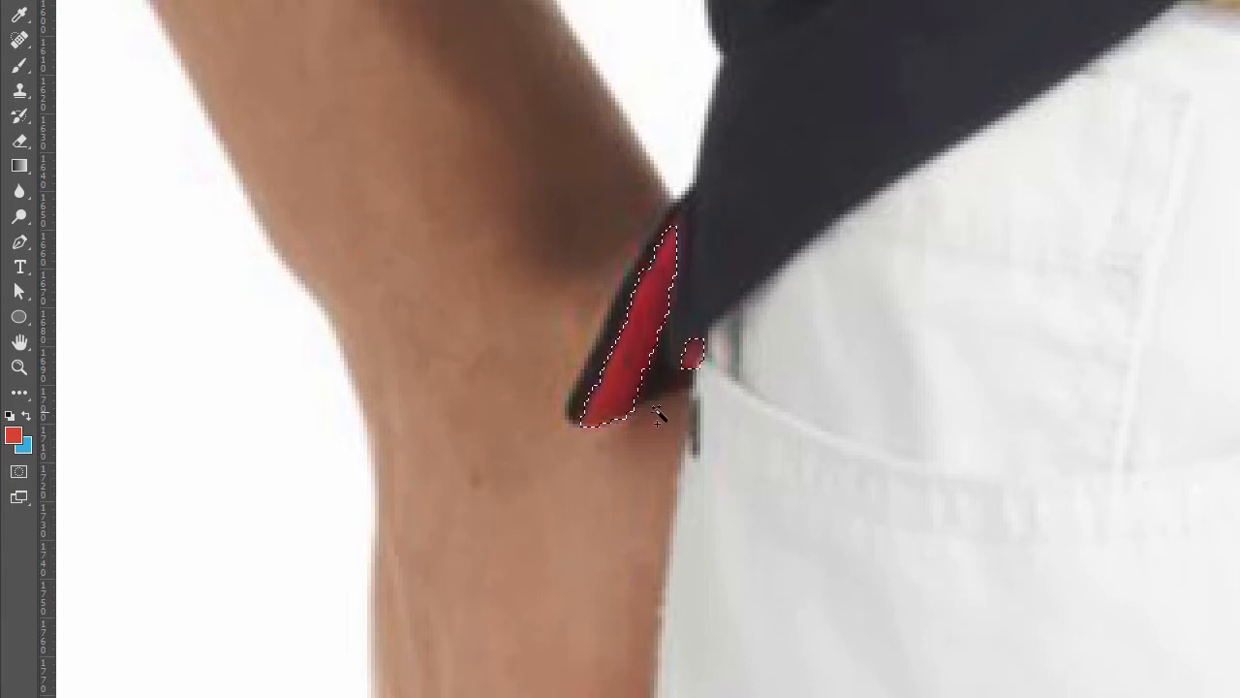
# Examine the shirt from the side hem up to the collar for red areas missing from the selection
pyautogui.press('z')
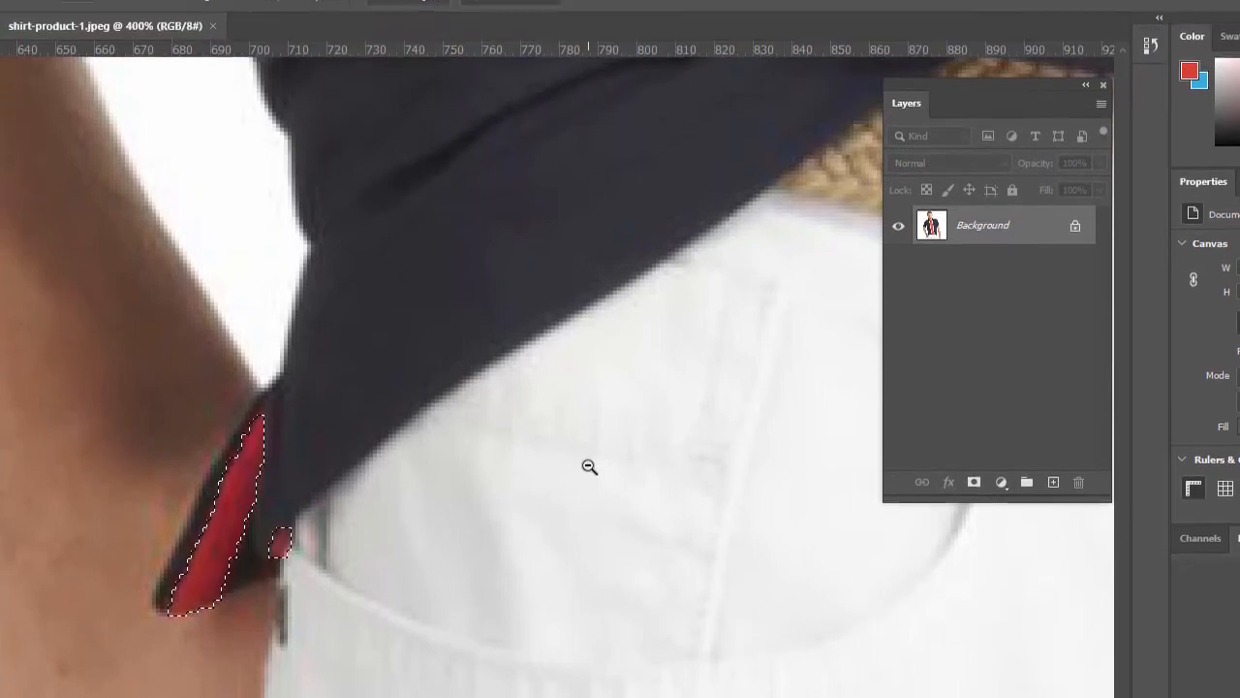
pyautogui.click(589, 466)
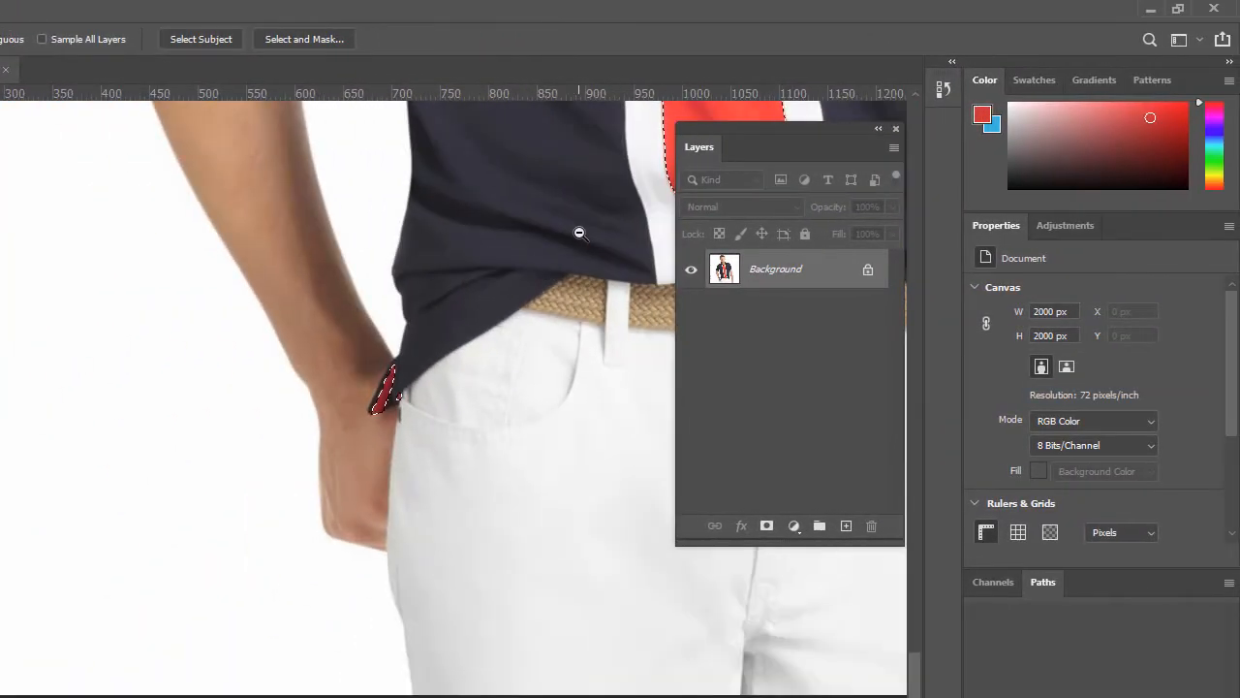
pyautogui.moveTo(568, 230); pyautogui.dragTo(335, 415)
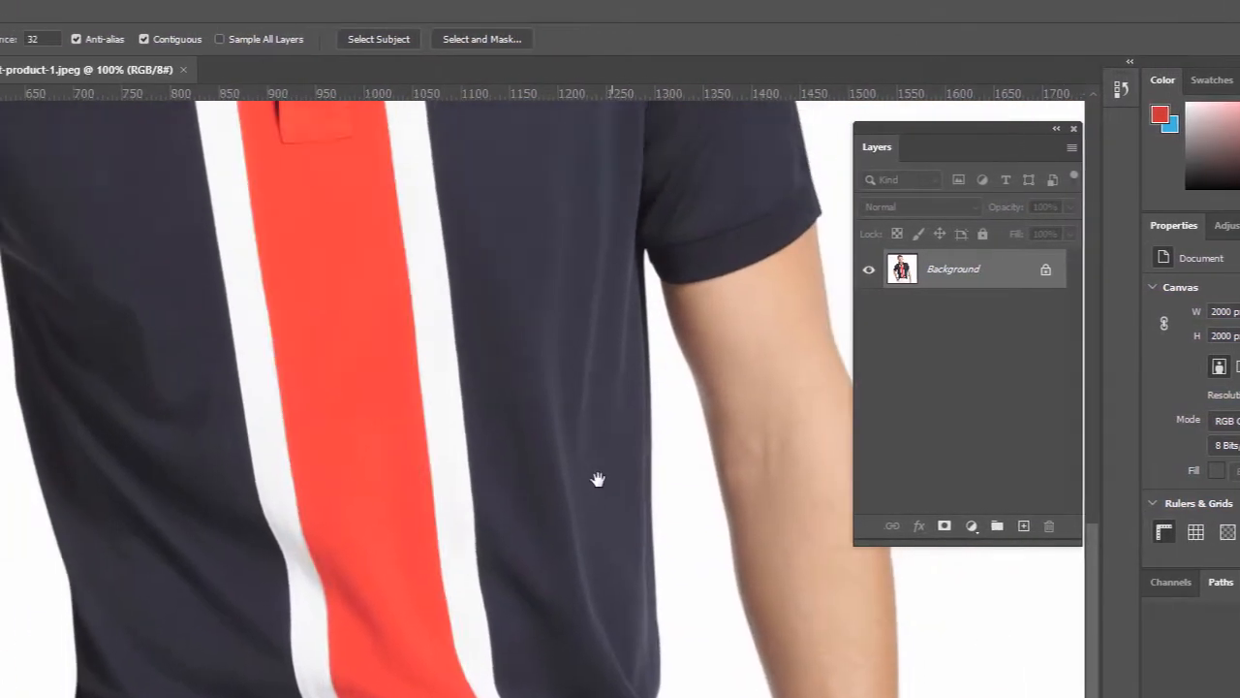
pyautogui.moveTo(598, 479); pyautogui.dragTo(564, 592)
pyautogui.click(373, 412)
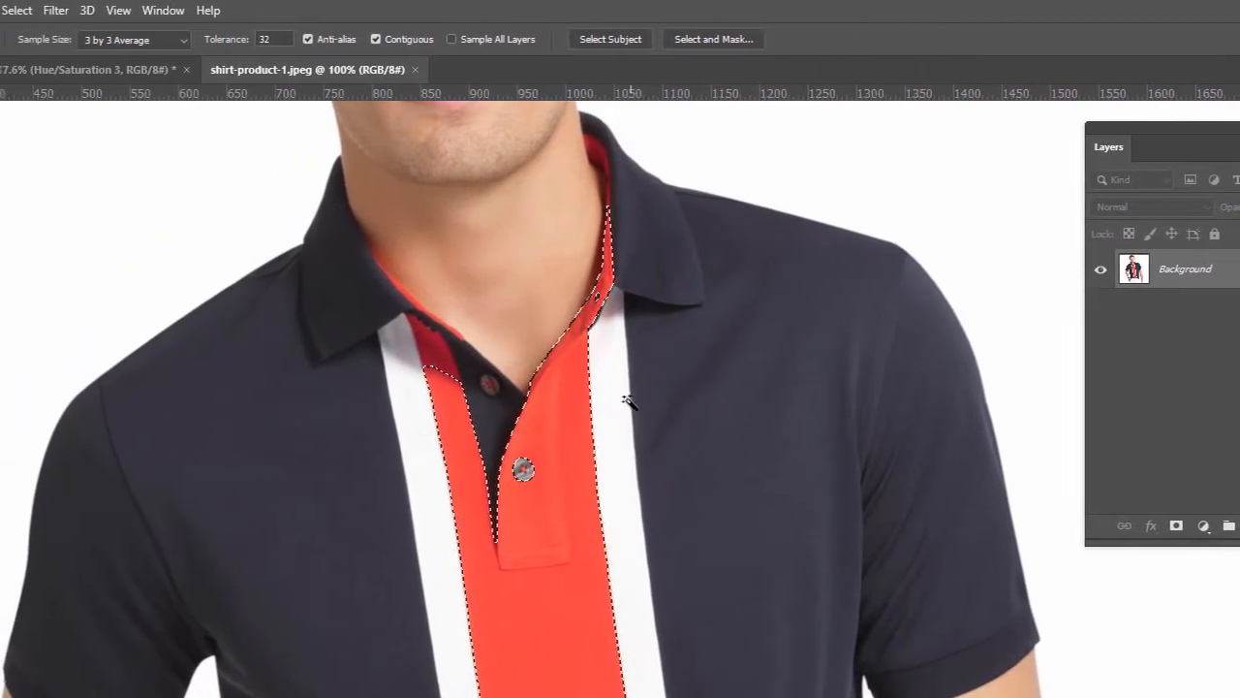
pyautogui.keyDown('alt'); pyautogui.click(631, 352); pyautogui.keyUp('alt')
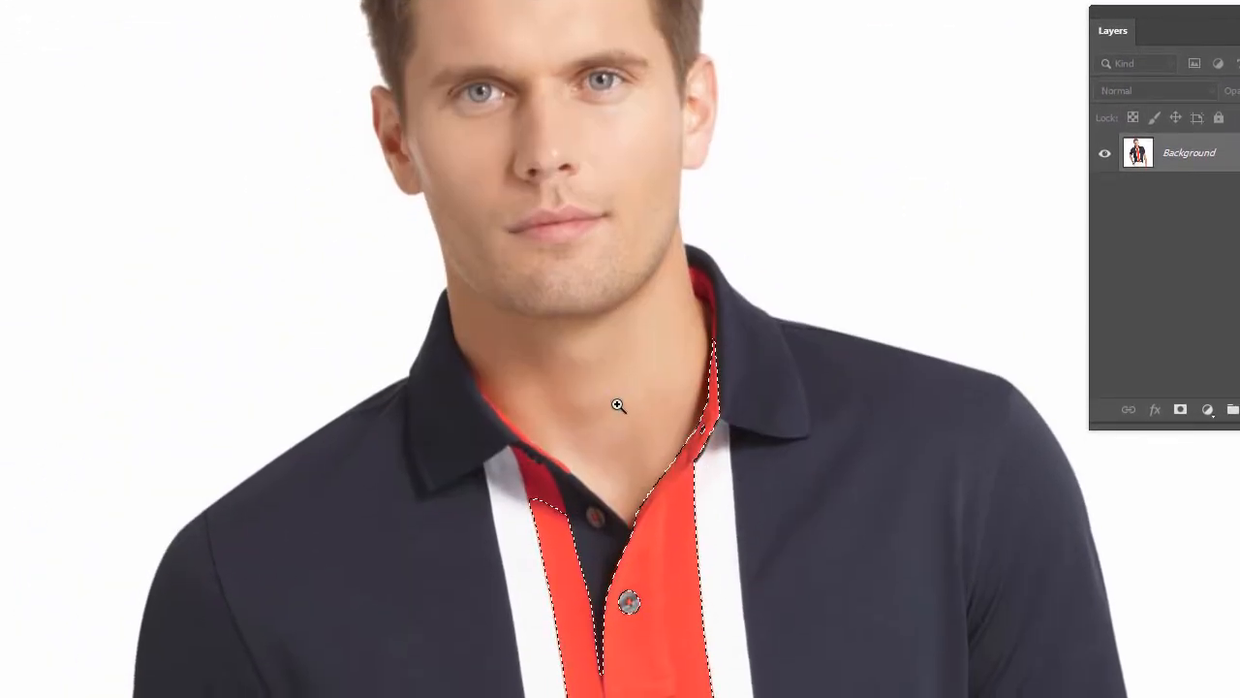
pyautogui.click(617, 404)
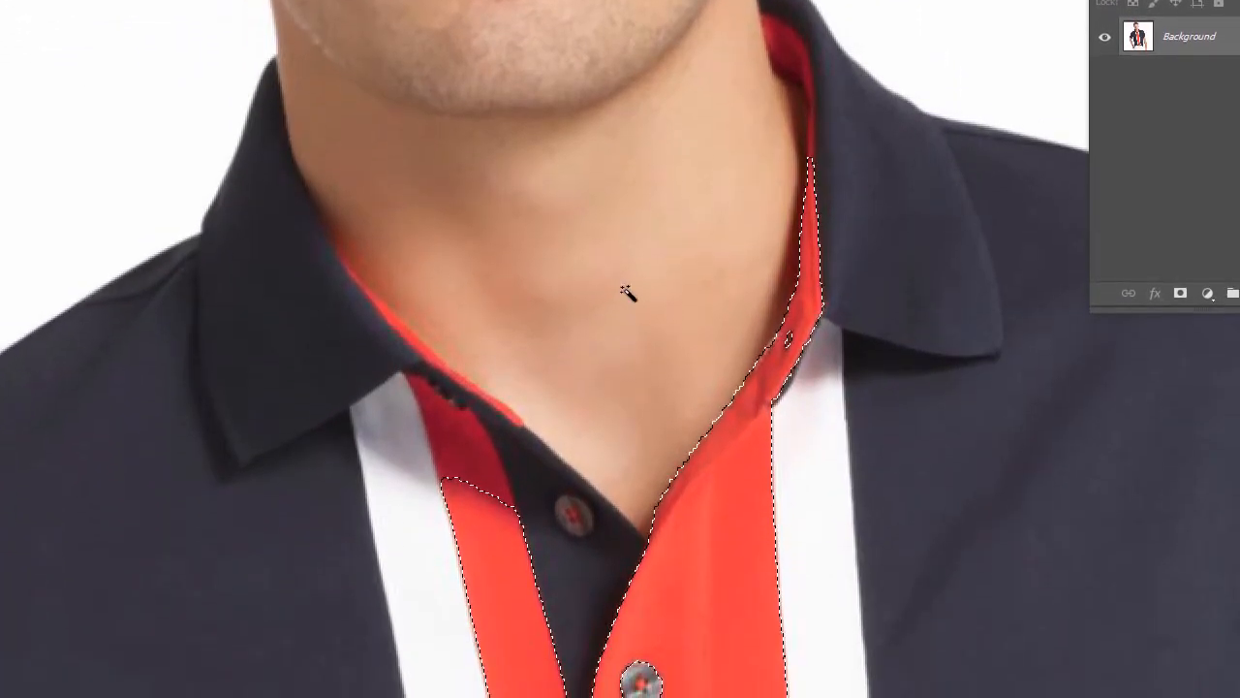
pyautogui.click(673, 333)
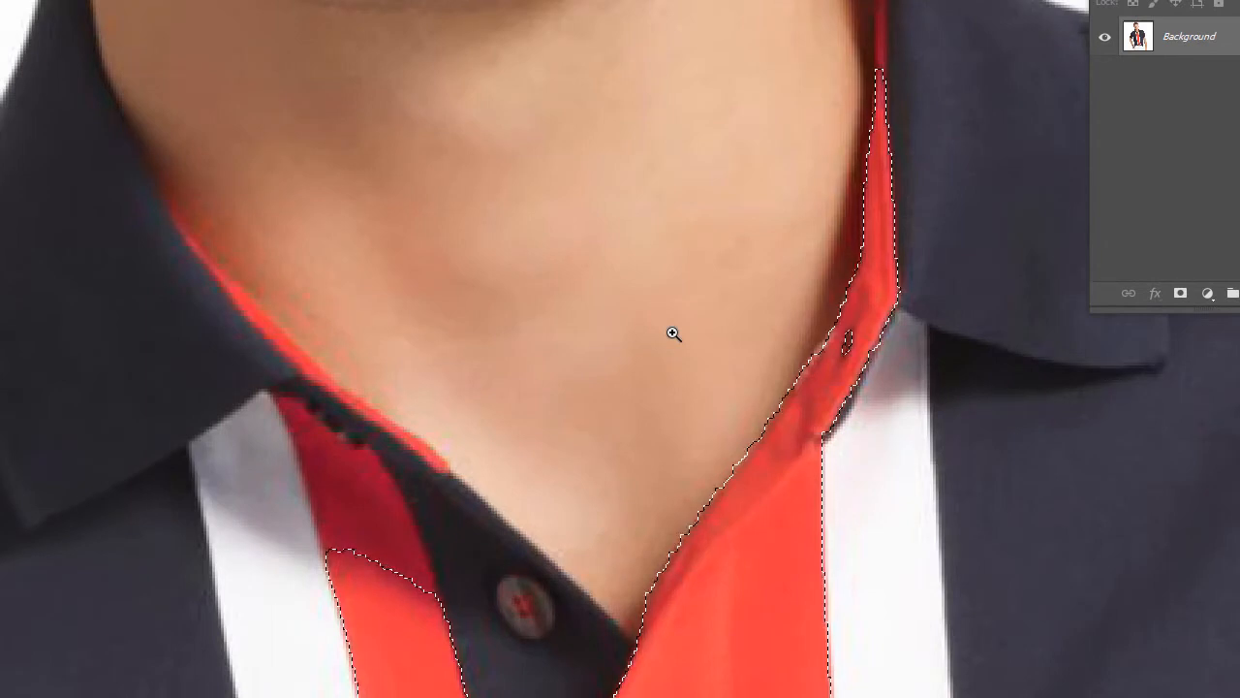
pyautogui.keyDown('alt'); pyautogui.click(673, 333); pyautogui.keyUp('alt')
pyautogui.click(674, 333)
pyautogui.keyDown('alt'); pyautogui.click(674, 333); pyautogui.keyUp('alt')
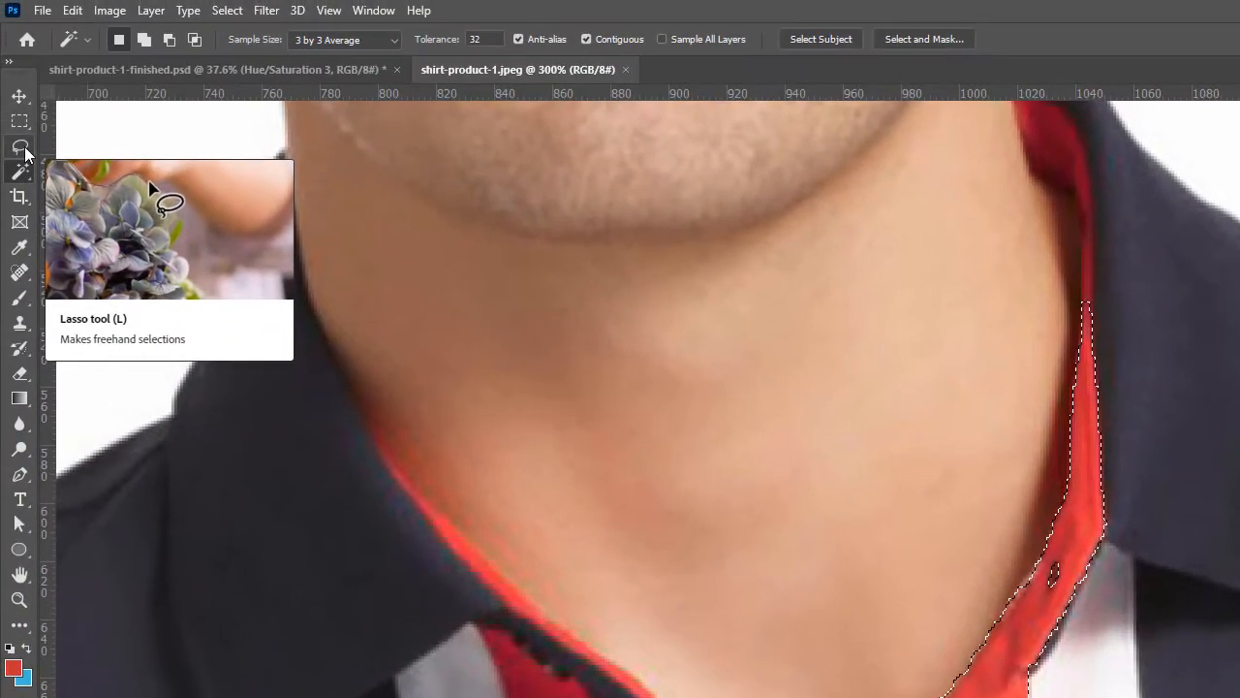
# Add the dark red shaded patch at the top of the stripe beneath the collar to the selection with the Magnetic Lasso
pyautogui.click(23, 148)
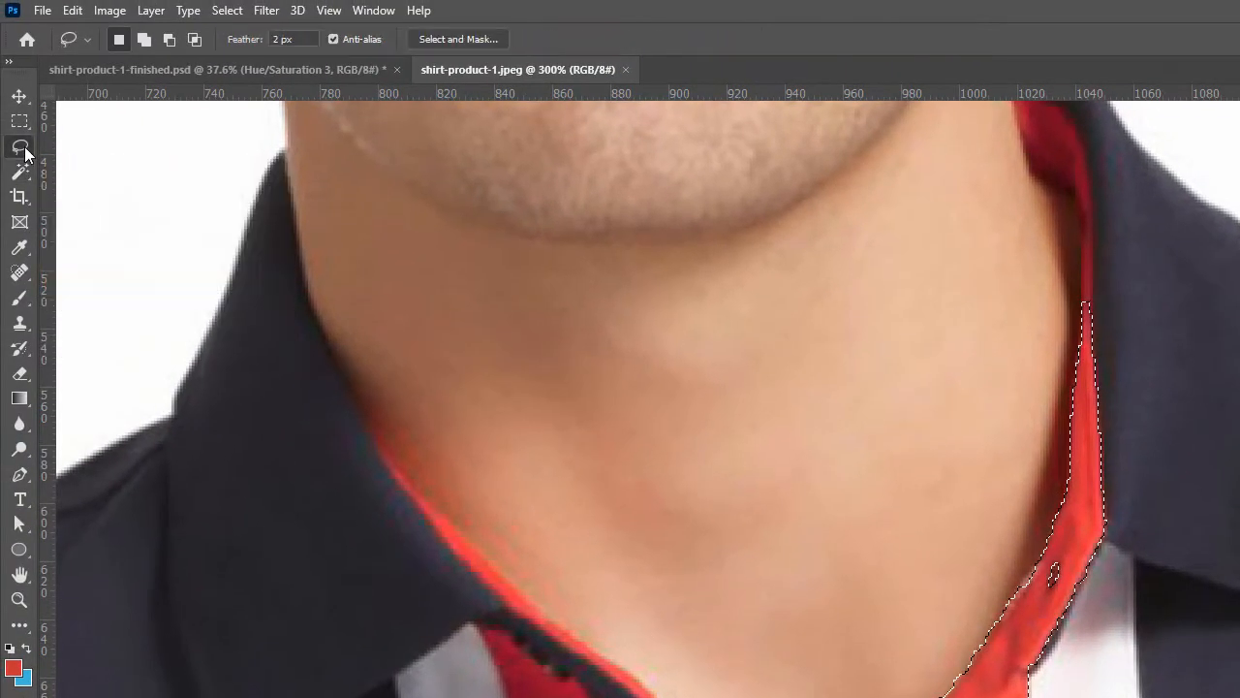
pyautogui.rightClick(23, 150)
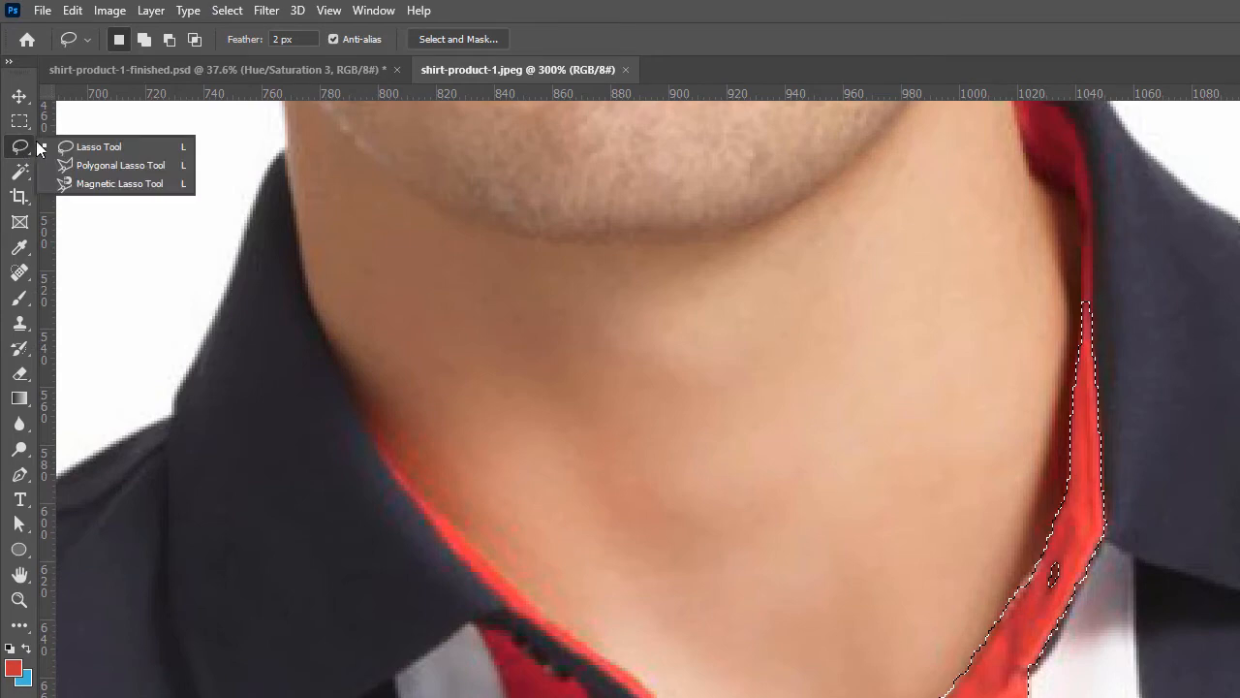
pyautogui.click(110, 184)
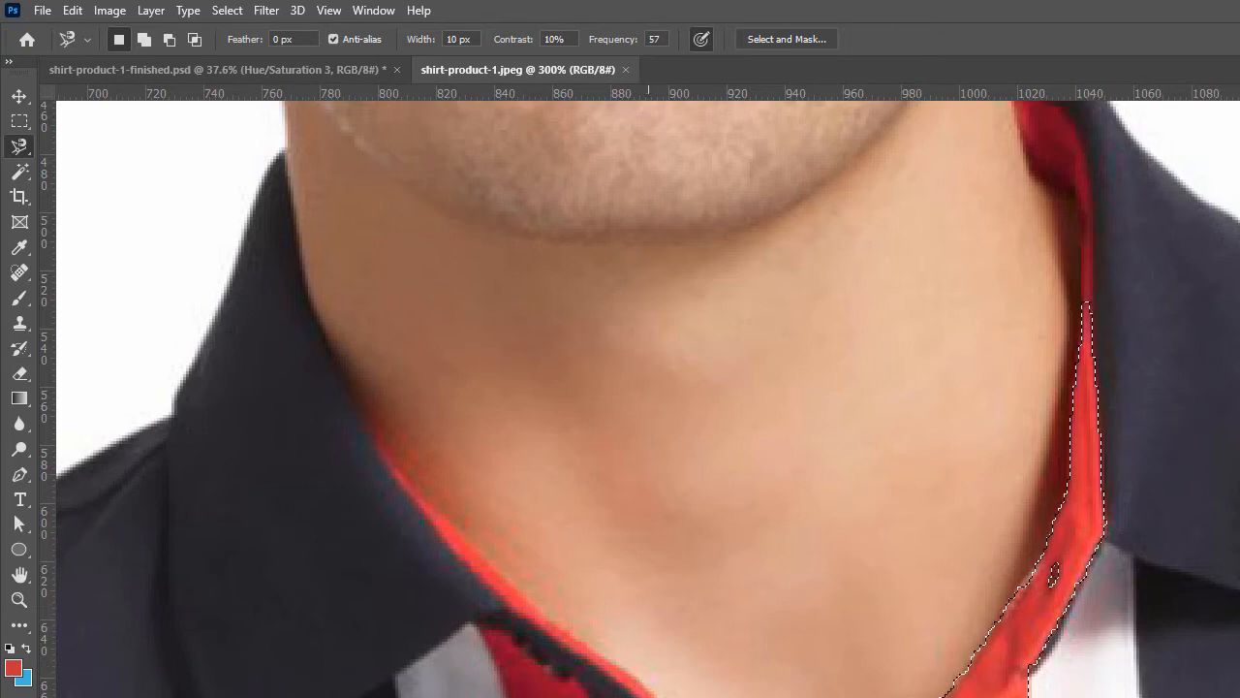
pyautogui.press('shift')
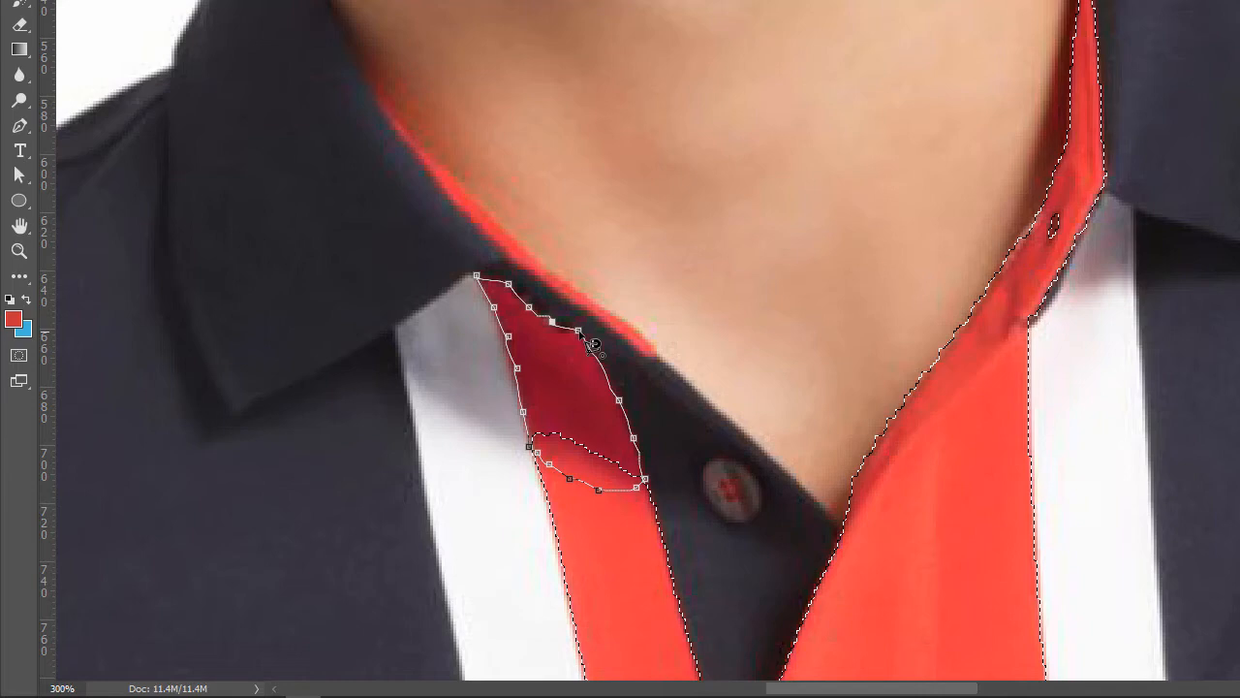
pyautogui.doubleClick(580, 332)
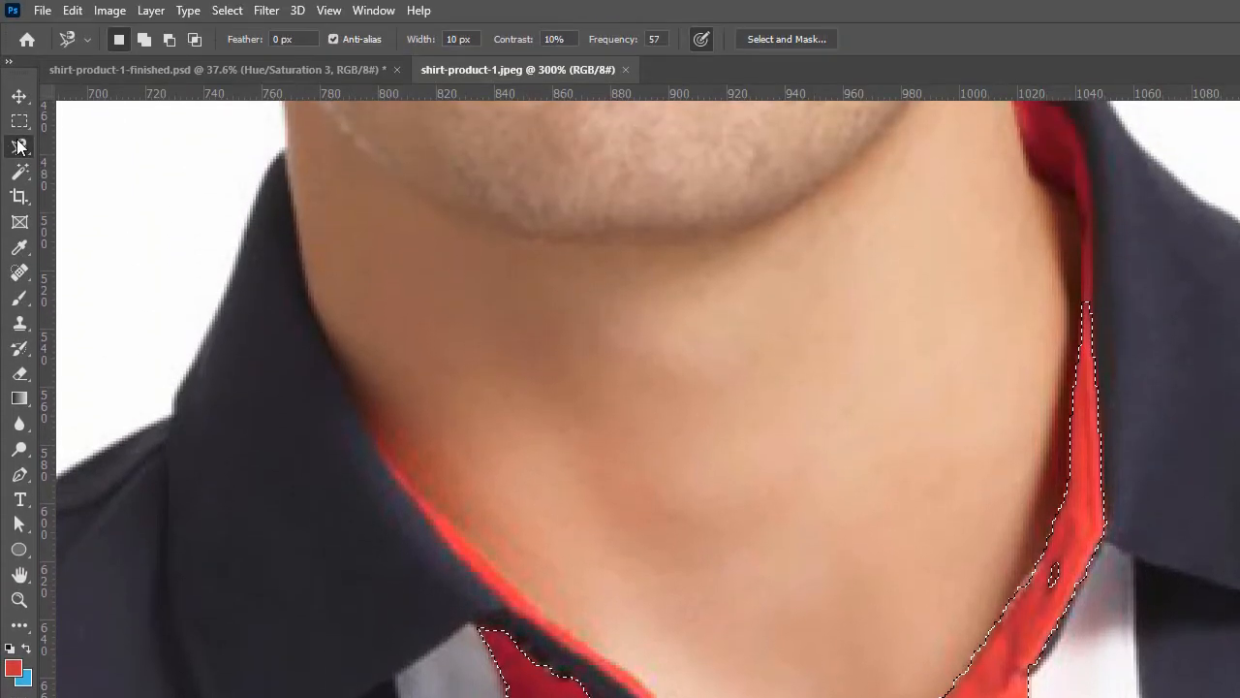
# Outline the thin red collar trim along the left side of the neck with the Polygonal Lasso, adding it to the selection
pyautogui.click(20, 145)
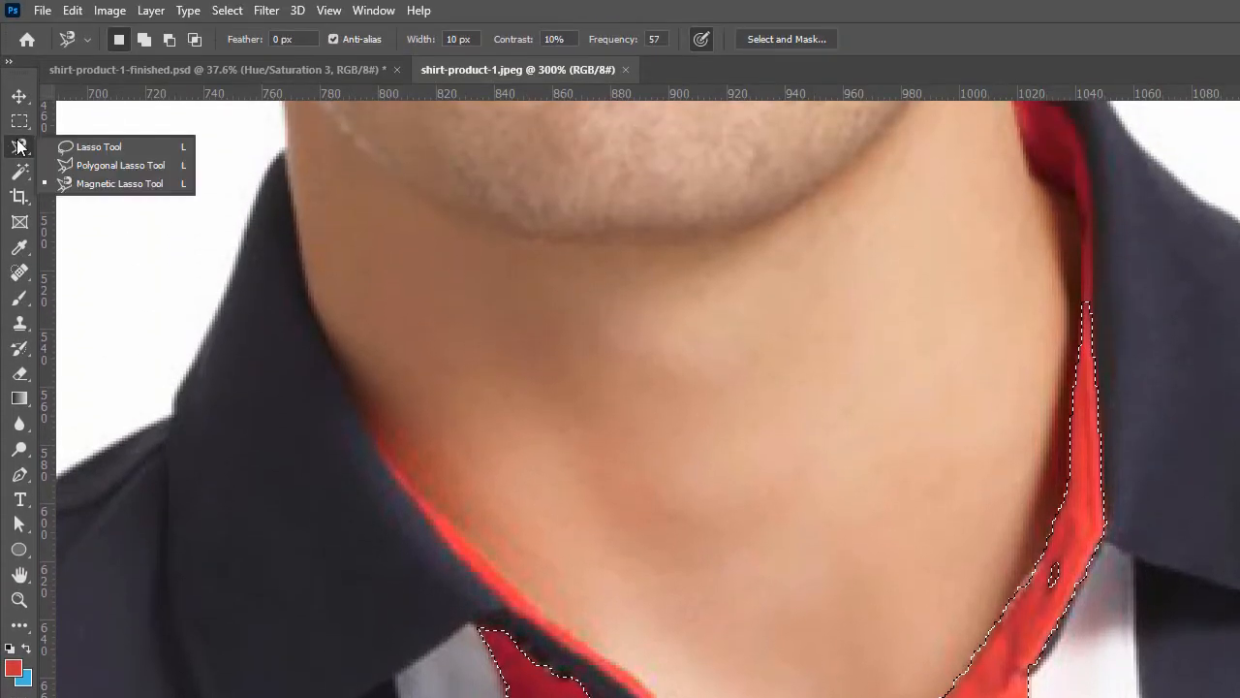
pyautogui.click(94, 165)
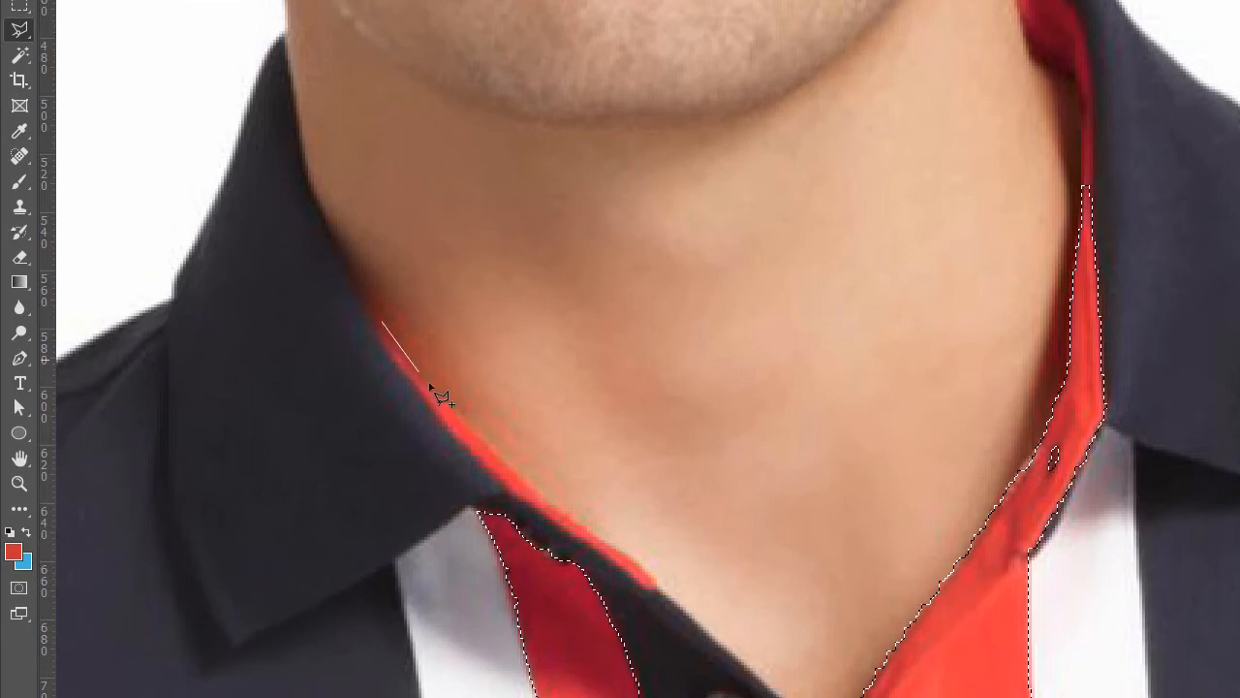
pyautogui.click(441, 400)
pyautogui.click(490, 447)
pyautogui.click(553, 390)
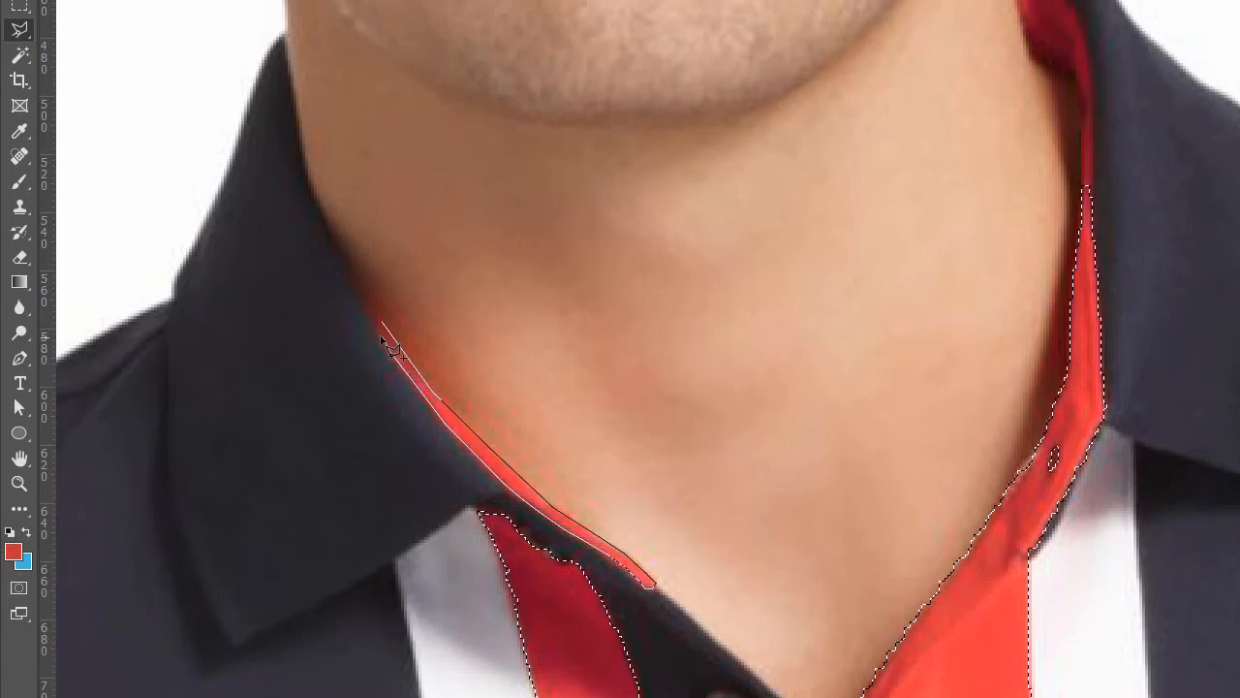
pyautogui.click(383, 325)
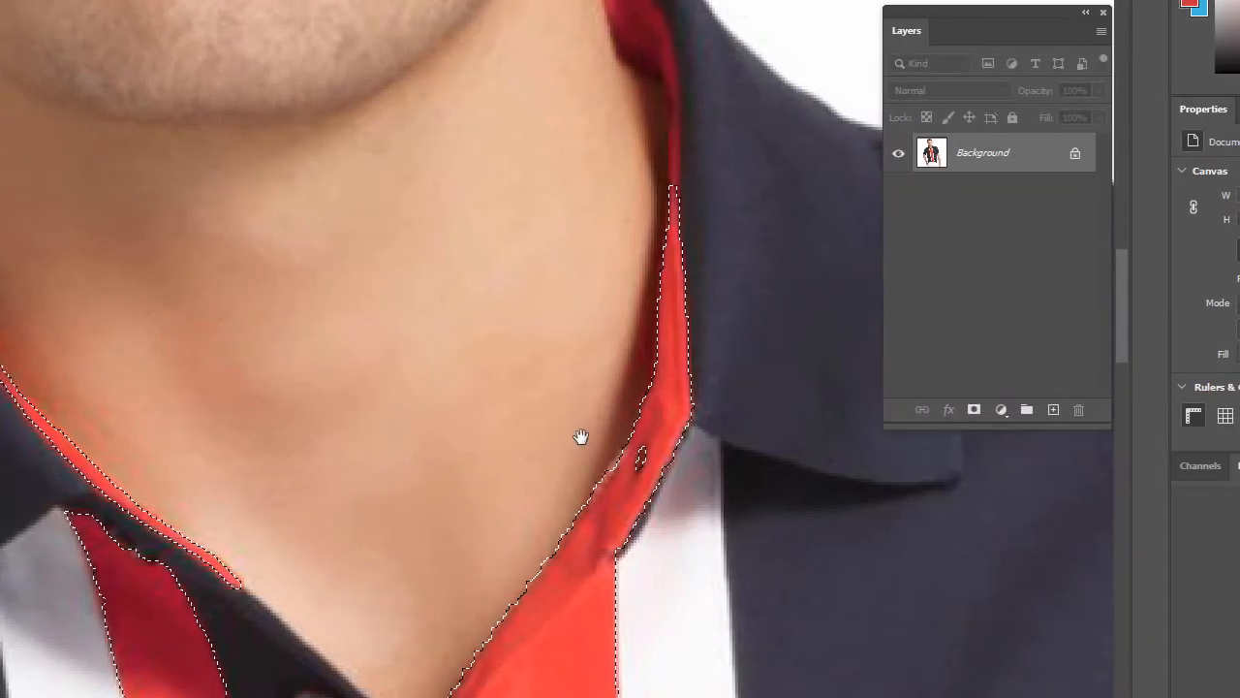
# Outline the dark red inner collar lining on the right side of the neck with the Polygonal Lasso, adding it to the selection
pyautogui.moveTo(581, 437); pyautogui.dragTo(420, 554)
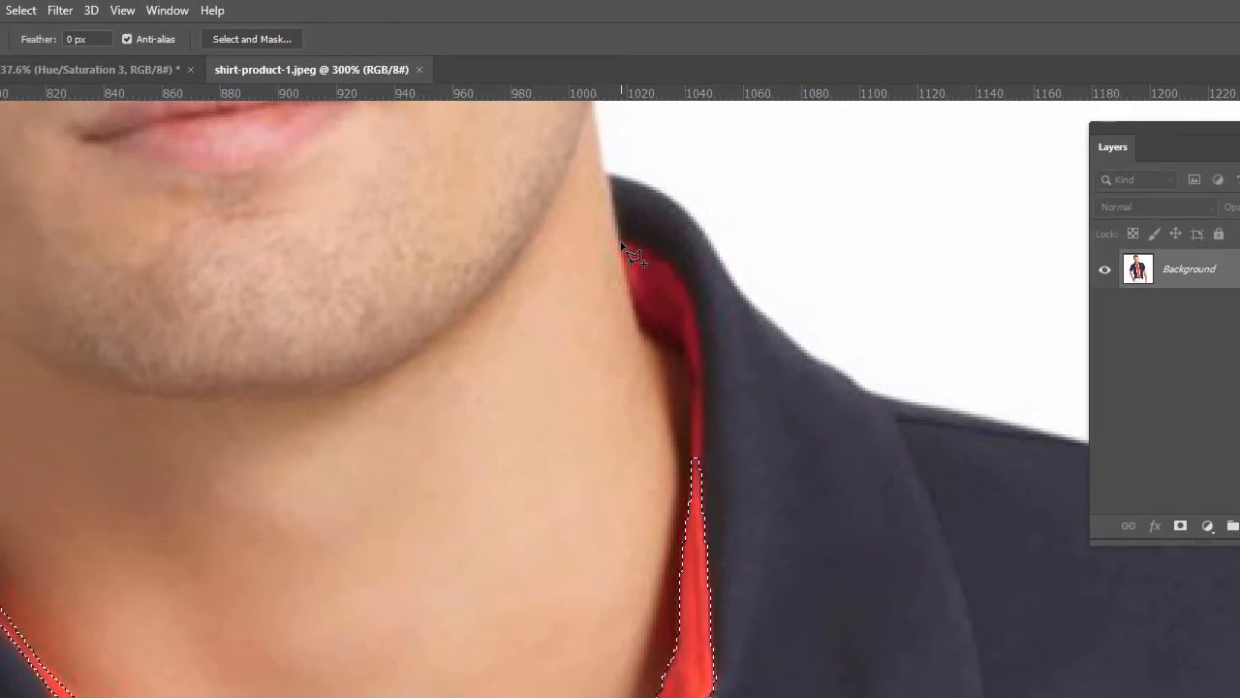
pyautogui.click(621, 243)
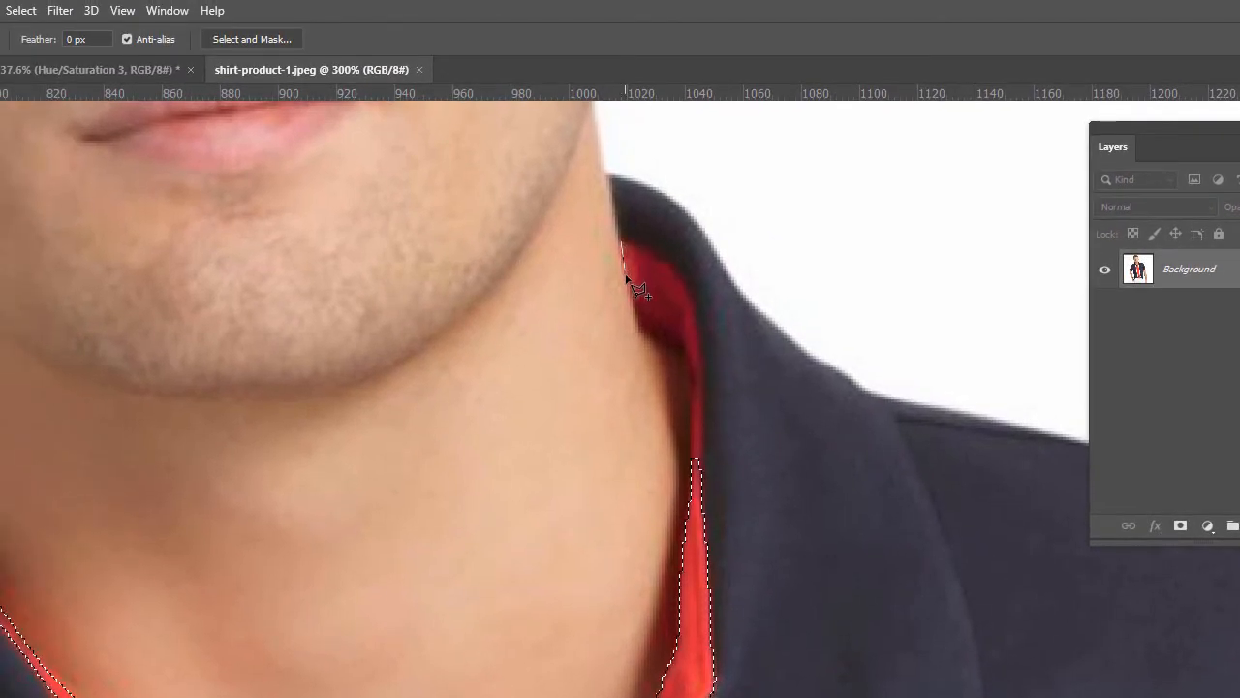
pyautogui.click(639, 333)
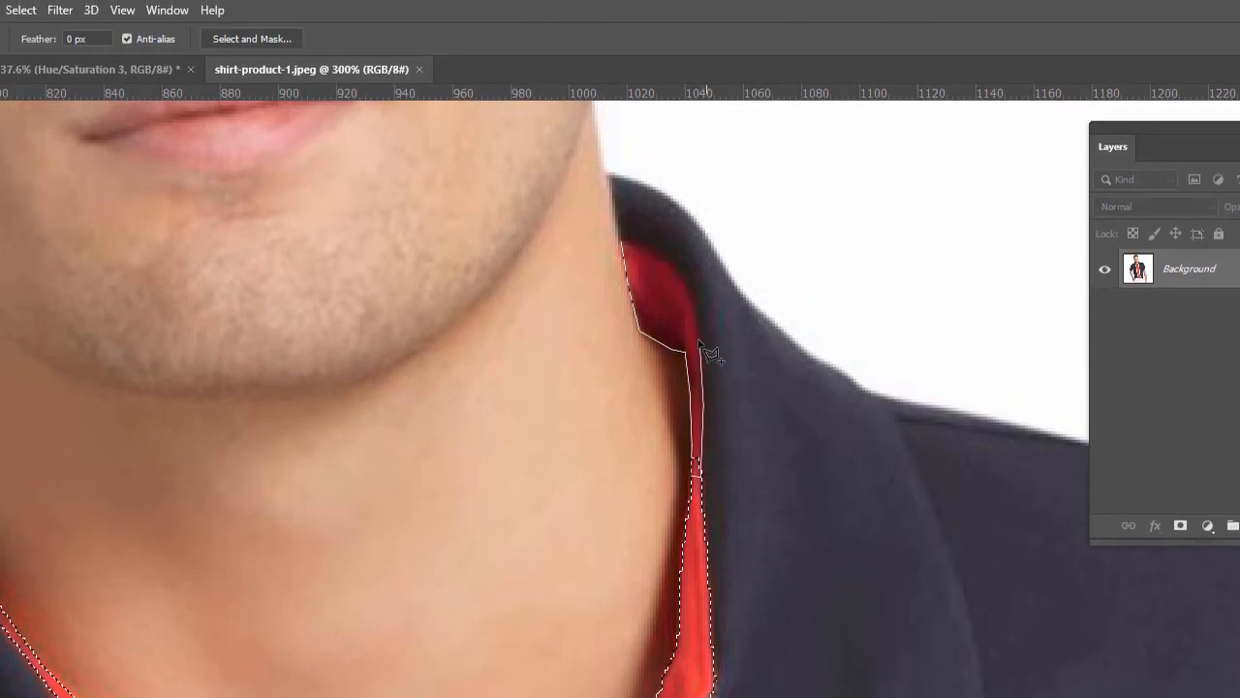
pyautogui.click(657, 256)
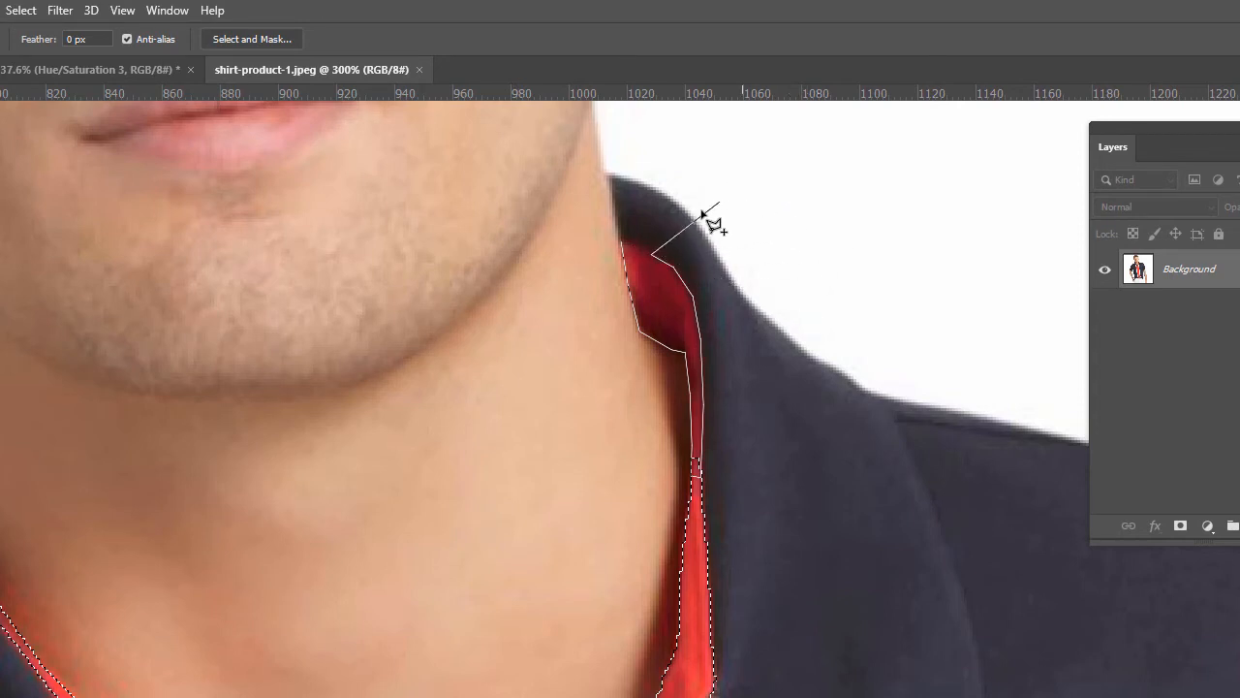
pyautogui.click(621, 246)
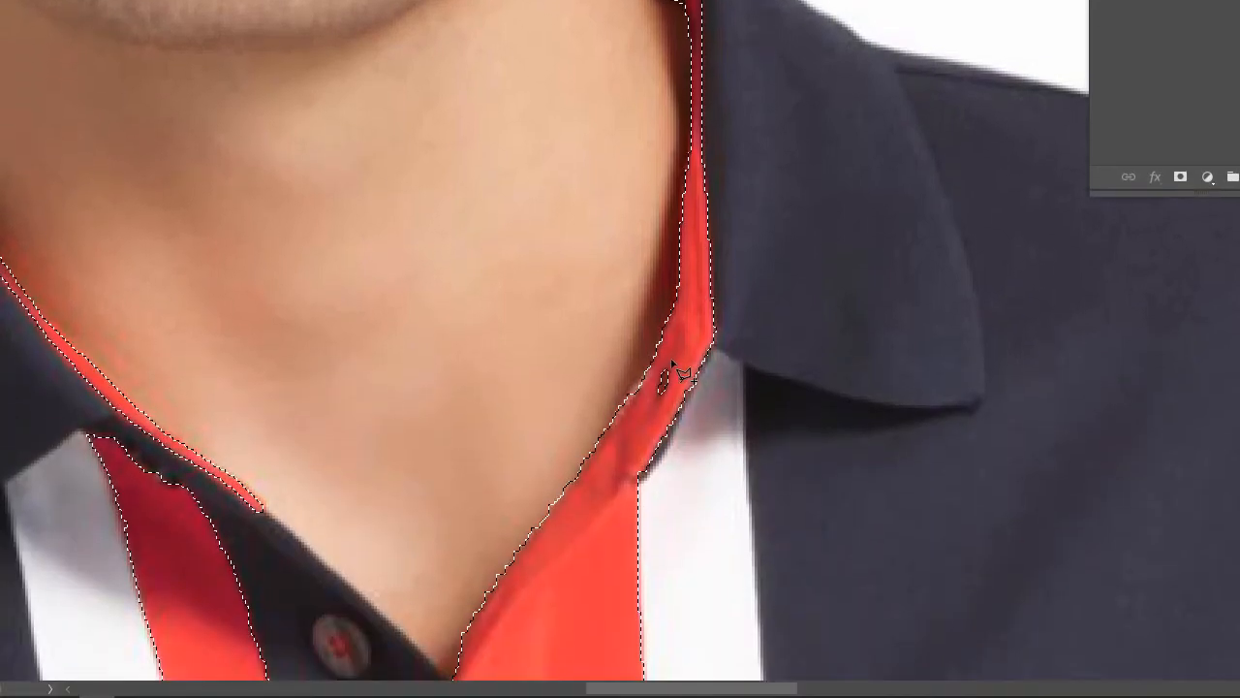
# Add the small missed dark spot in the lower collar lining on the right side of the neck to the selection with the Polygonal Lasso
pyautogui.keyDown('shift'); pyautogui.click(674, 579); pyautogui.keyUp('shift')
pyautogui.click(676, 399)
pyautogui.click(648, 397)
pyautogui.doubleClick(703, 339)
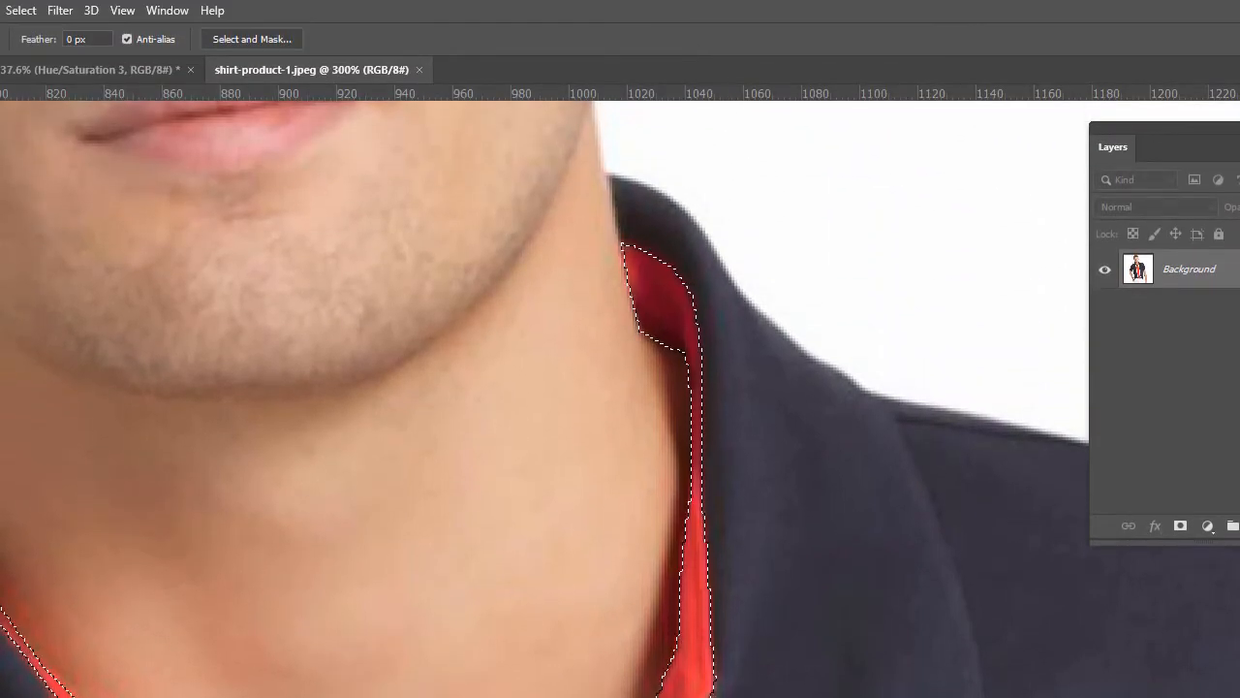
# Try a direct Hue/Saturation adjustment with hue +9 on the selected red areas
pyautogui.keyDown('alt'); pyautogui.click(570, 407); pyautogui.keyUp('alt')
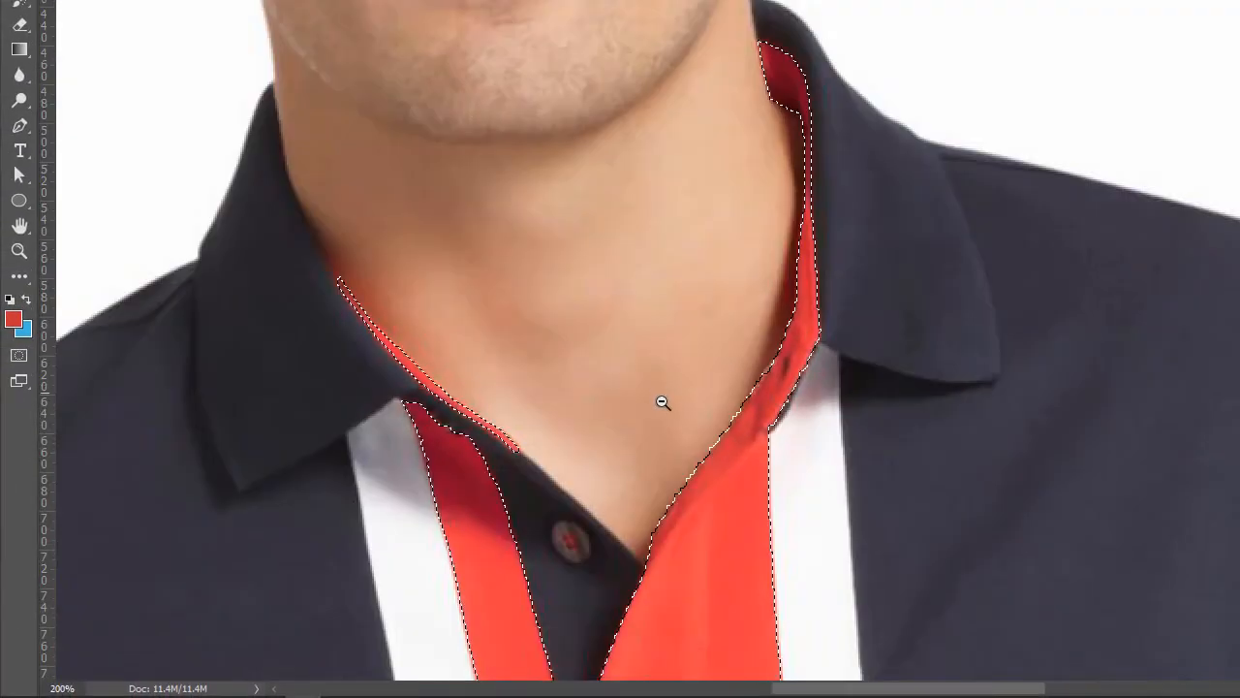
pyautogui.keyDown('alt'); pyautogui.click(639, 515); pyautogui.keyUp('alt')
pyautogui.keyDown('alt'); pyautogui.click(623, 530); pyautogui.keyUp('alt')
pyautogui.moveTo(611, 531); pyautogui.dragTo(735, 0)
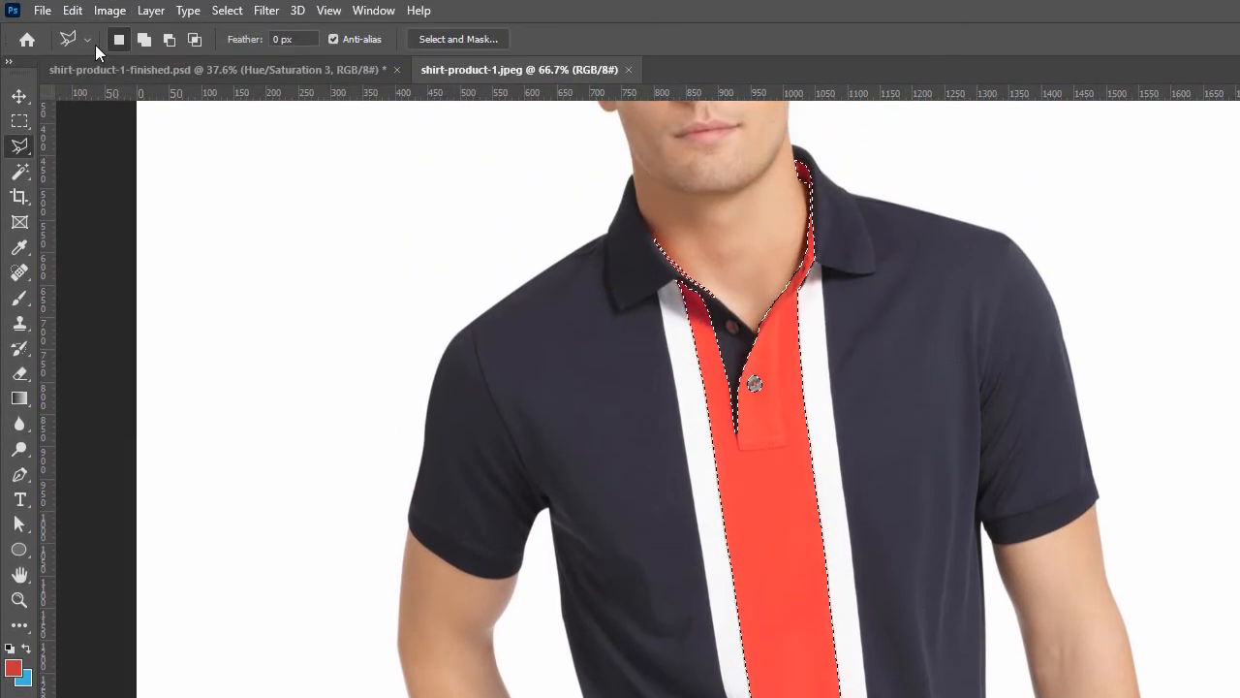
pyautogui.click(110, 10)
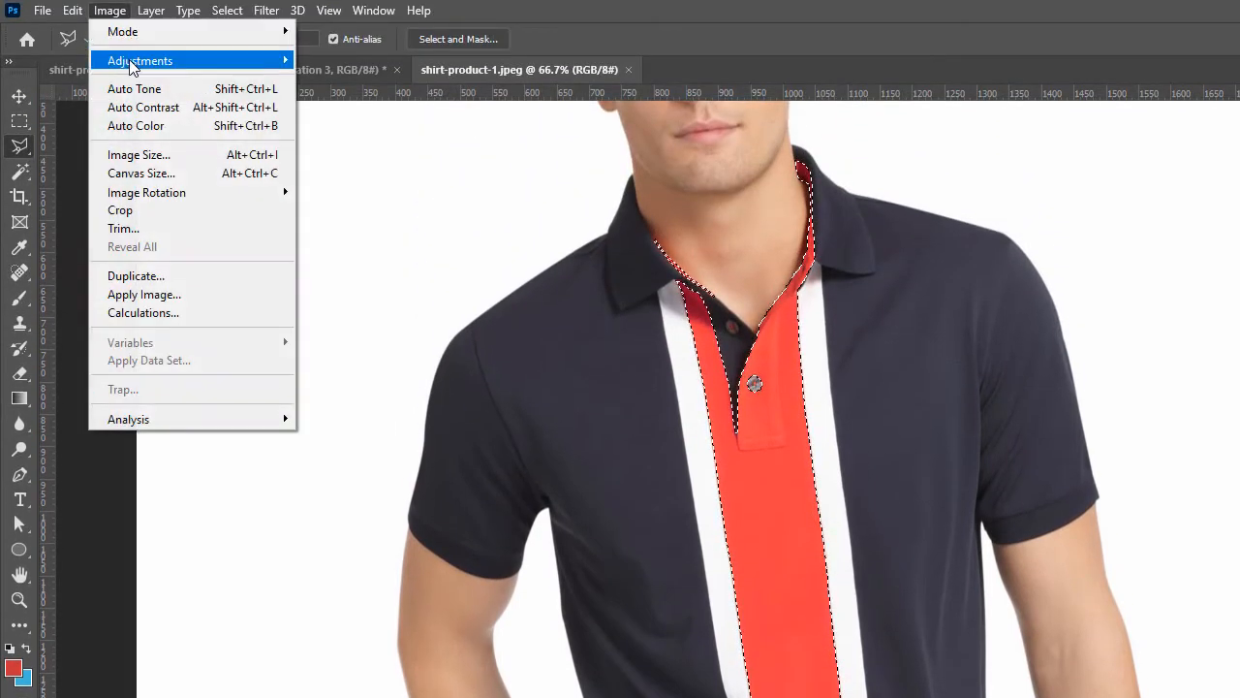
pyautogui.moveTo(130, 61)
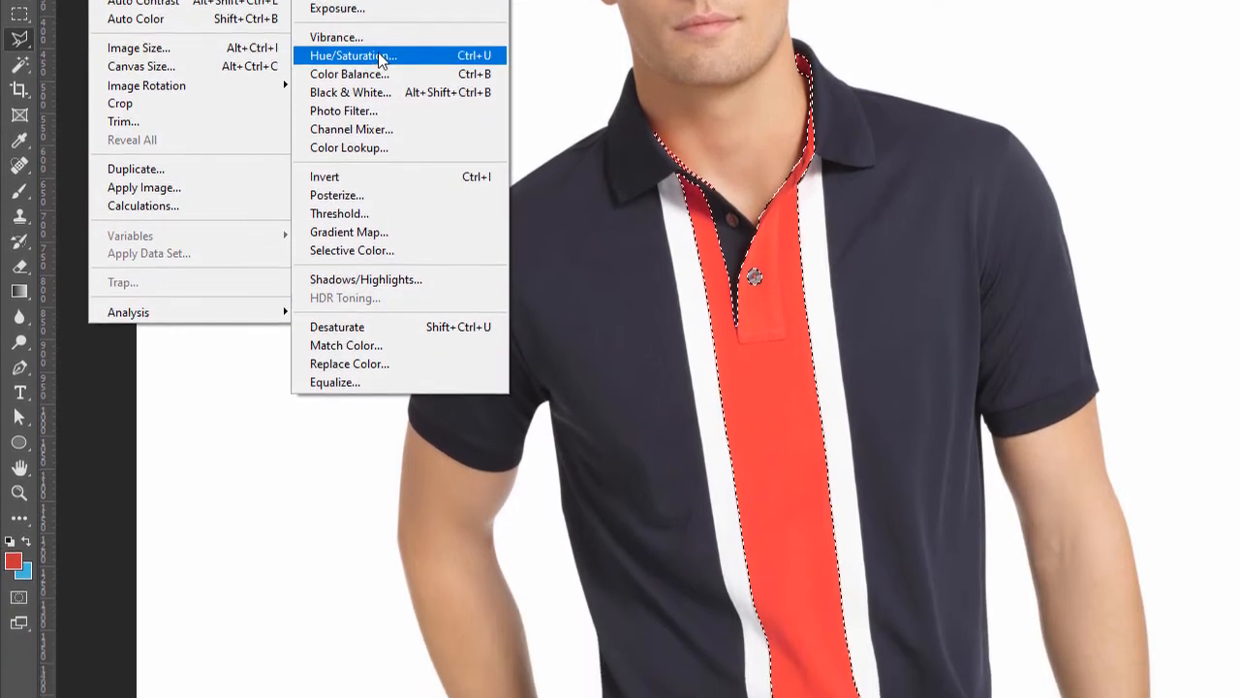
pyautogui.click(381, 60)
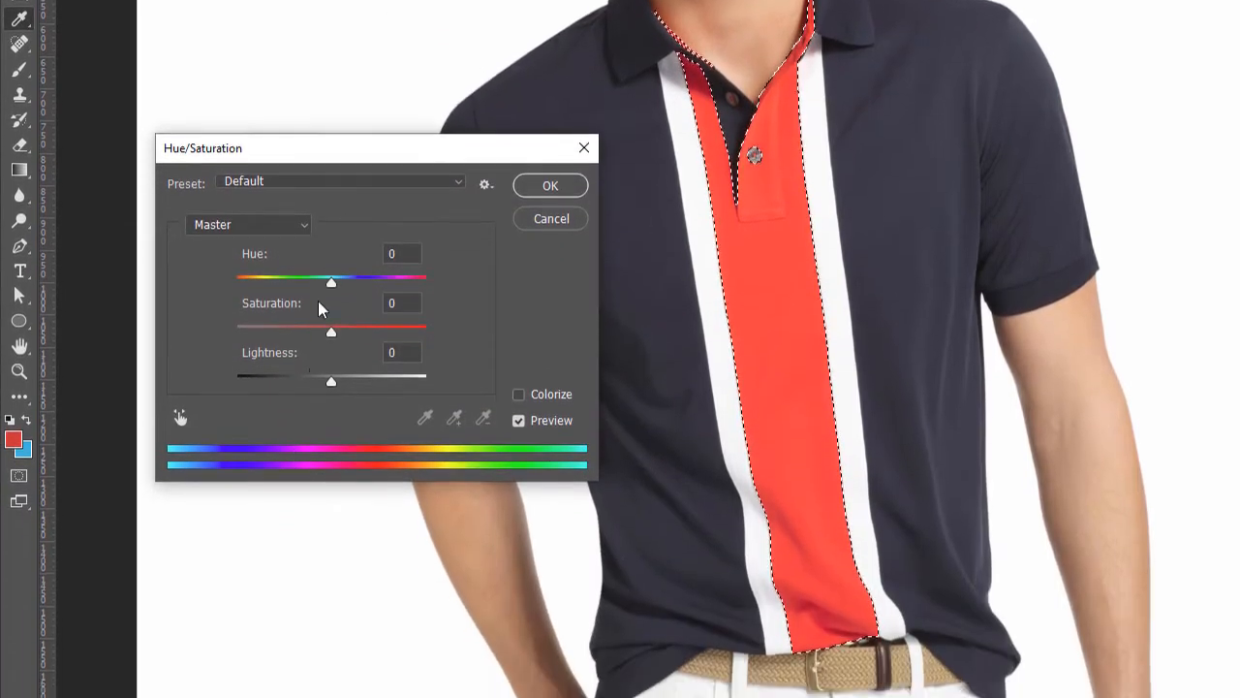
pyautogui.moveTo(330, 282)
pyautogui.mouseDown()
pyautogui.moveTo(358, 281)
pyautogui.moveTo(312, 283)
pyautogui.moveTo(343, 281)
pyautogui.mouseUp()
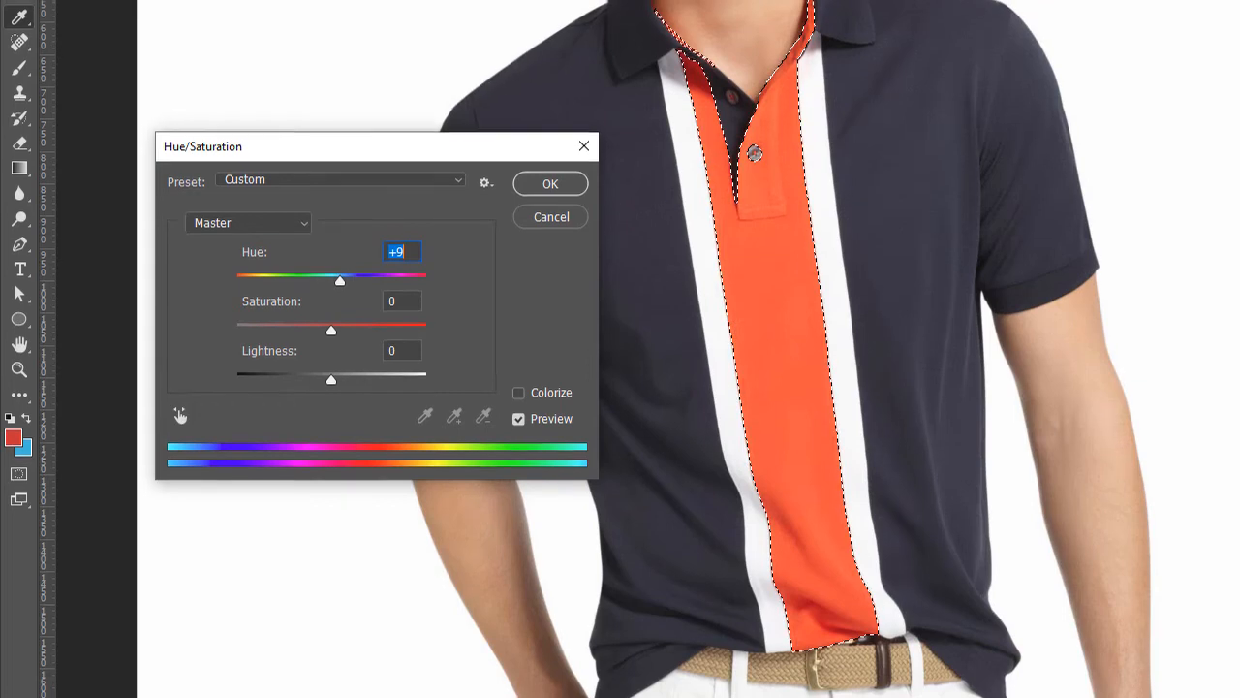
pyautogui.click(555, 218)
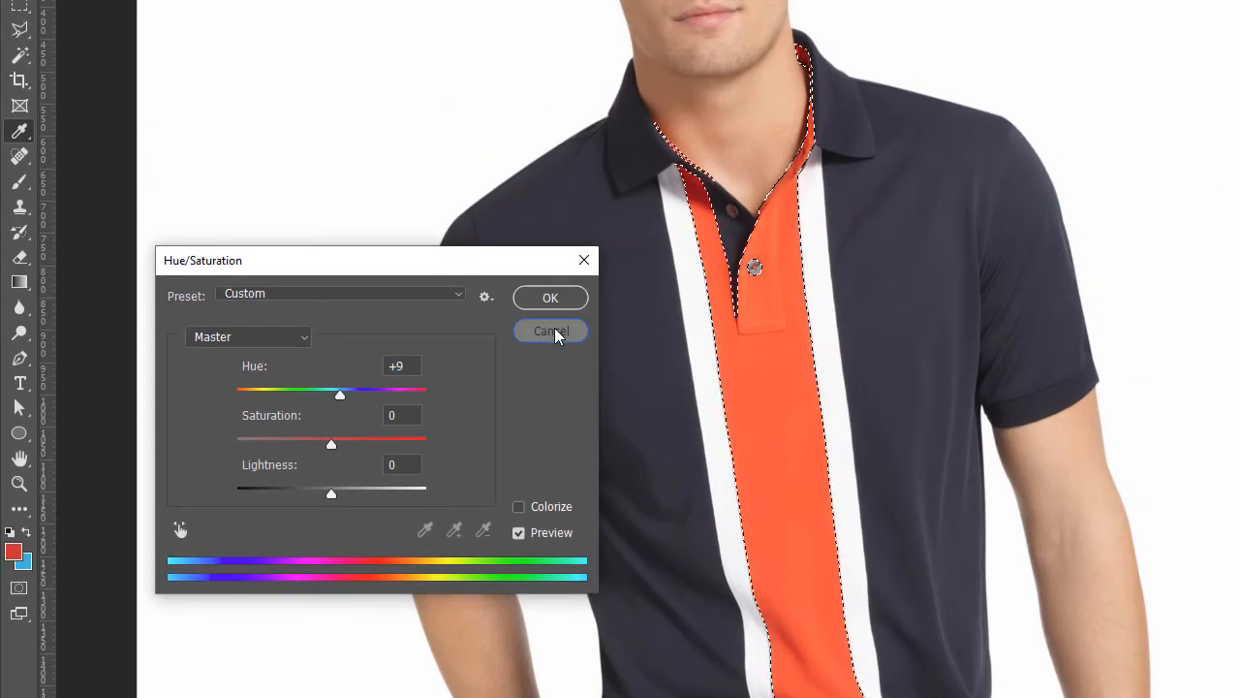
pyautogui.click(551, 331)
pyautogui.press('l')
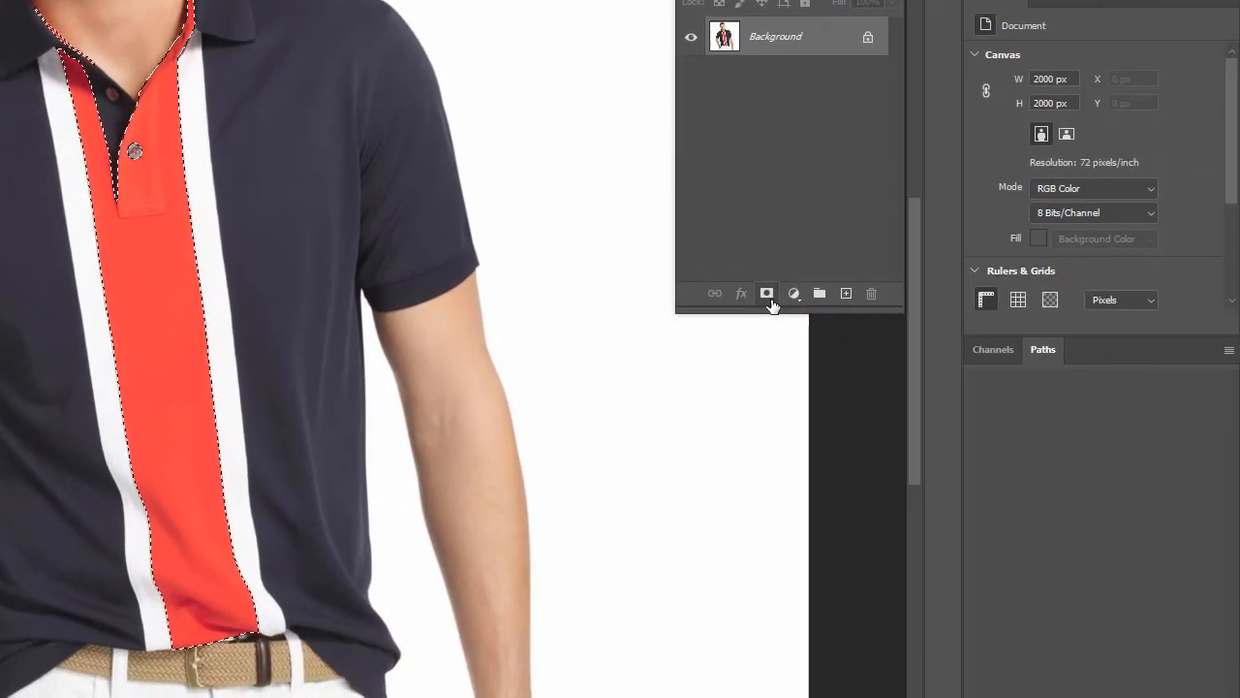
# Try adding a layer mask from the selection to the Background layer, and undo it
pyautogui.click(766, 294)
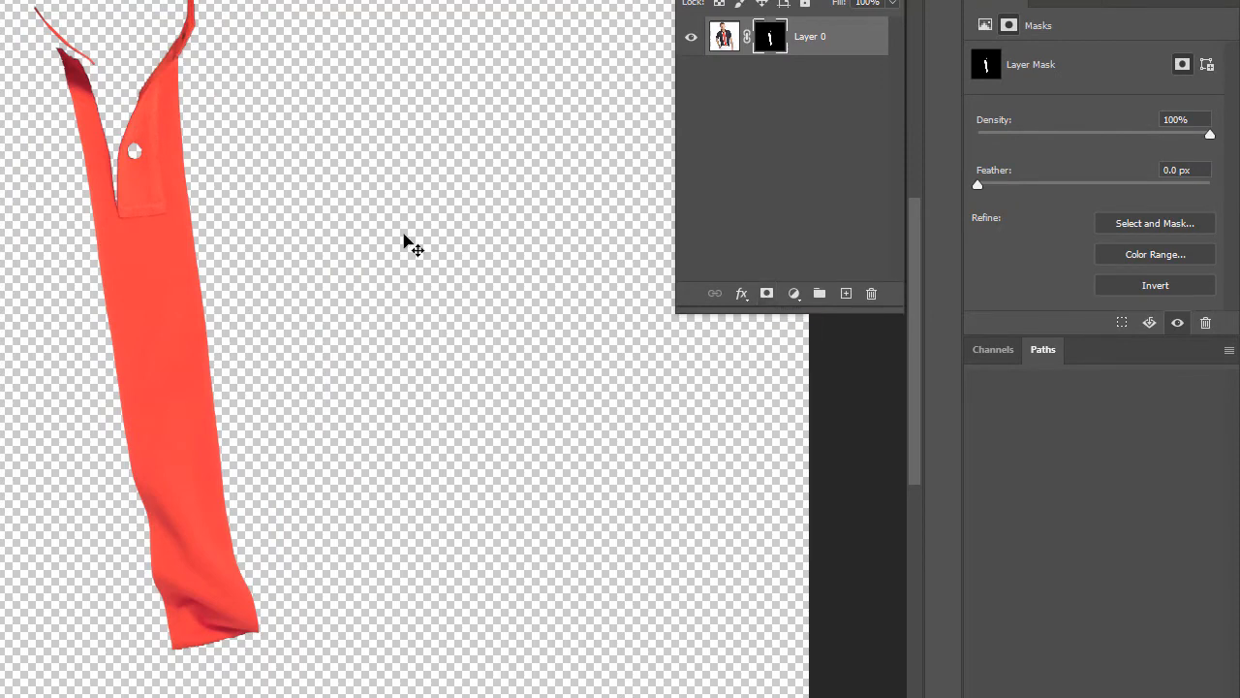
pyautogui.hotkey('ctrl', 'z')
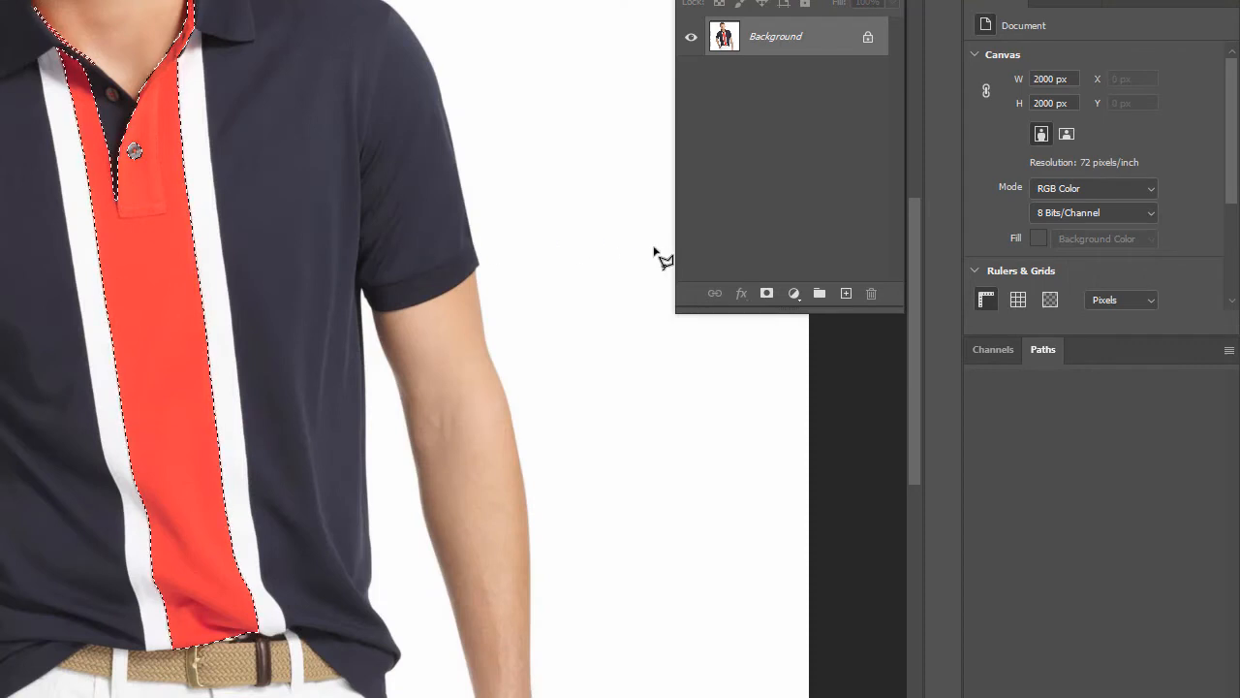
# Add a Hue/Saturation adjustment layer for the selected red areas and set its hue to -88 and saturation to -25
pyautogui.click(795, 294)
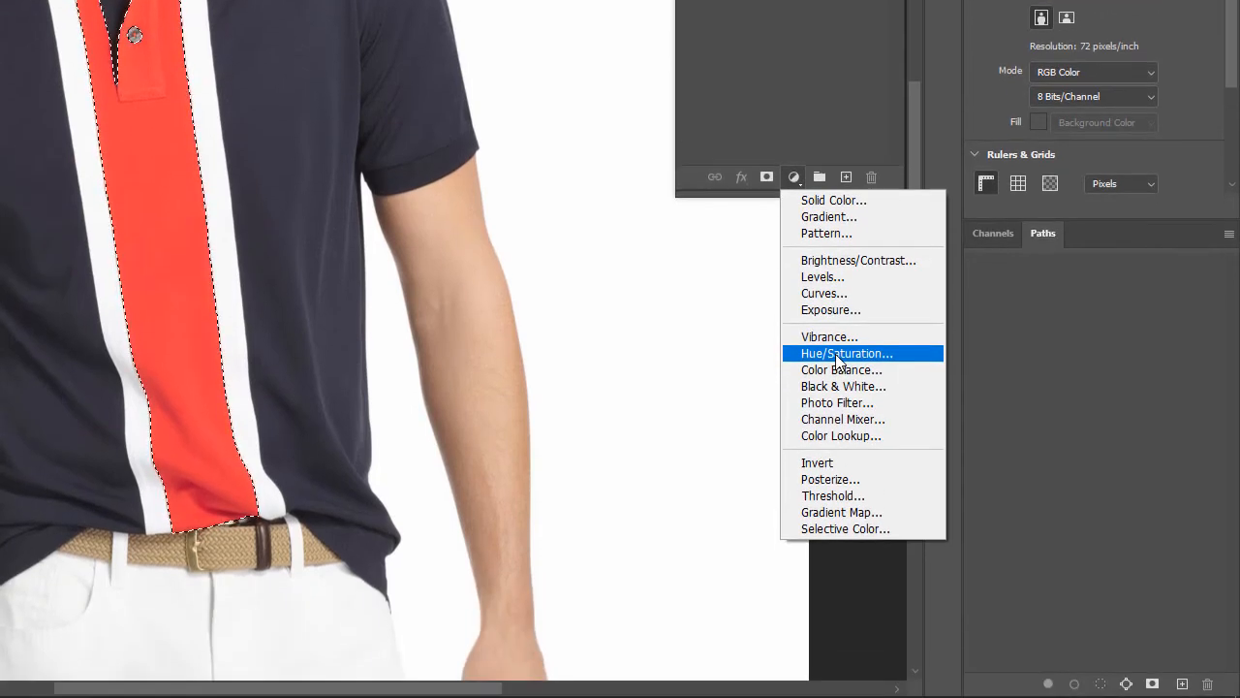
pyautogui.click(838, 356)
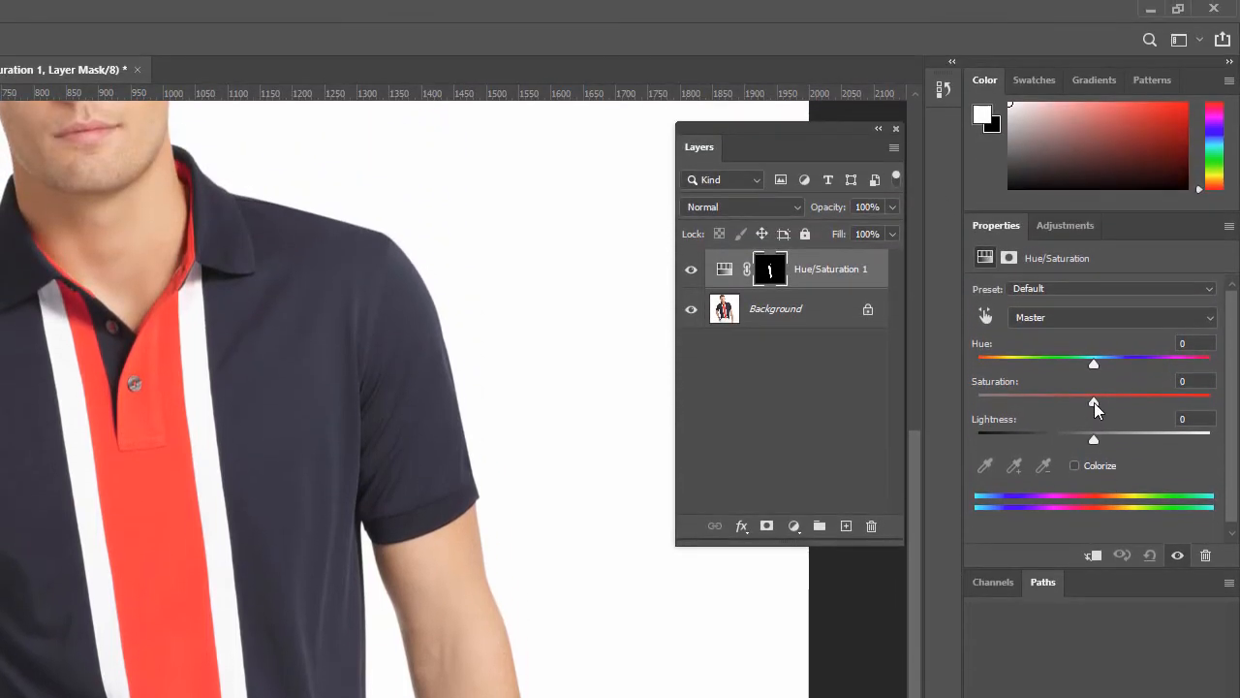
pyautogui.moveTo(1094, 402); pyautogui.dragTo(1180, 400)
pyautogui.moveTo(1094, 365); pyautogui.dragTo(1124, 401)
pyautogui.moveTo(1057, 362); pyautogui.dragTo(1019, 380)
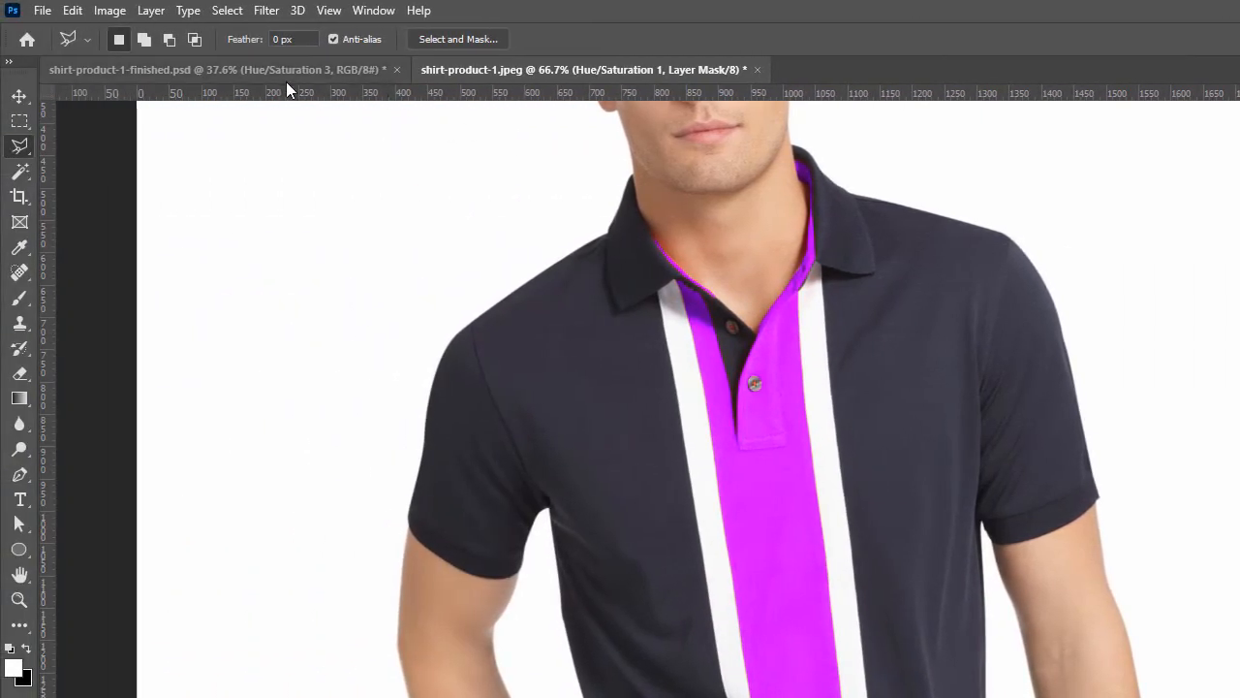
pyautogui.hotkey('ctrl', 'Tab')
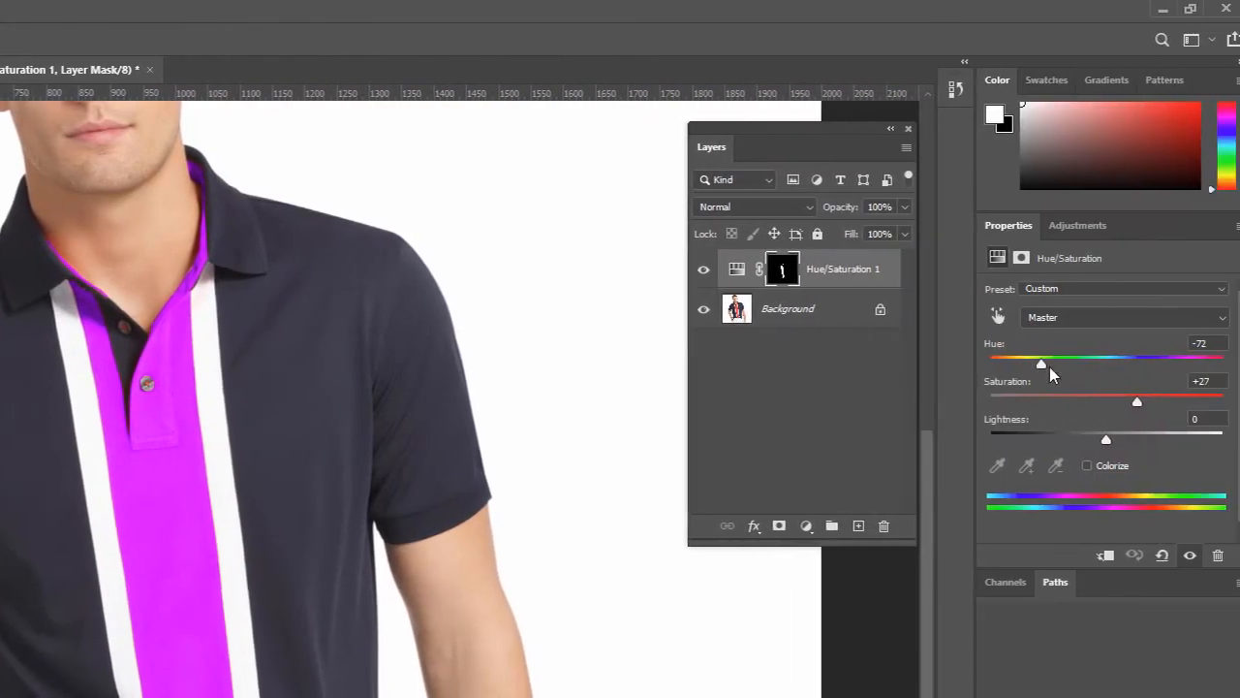
pyautogui.moveTo(1081, 400)
pyautogui.mouseDown()
pyautogui.moveTo(1055, 401)
pyautogui.moveTo(1076, 401)
pyautogui.mouseUp()
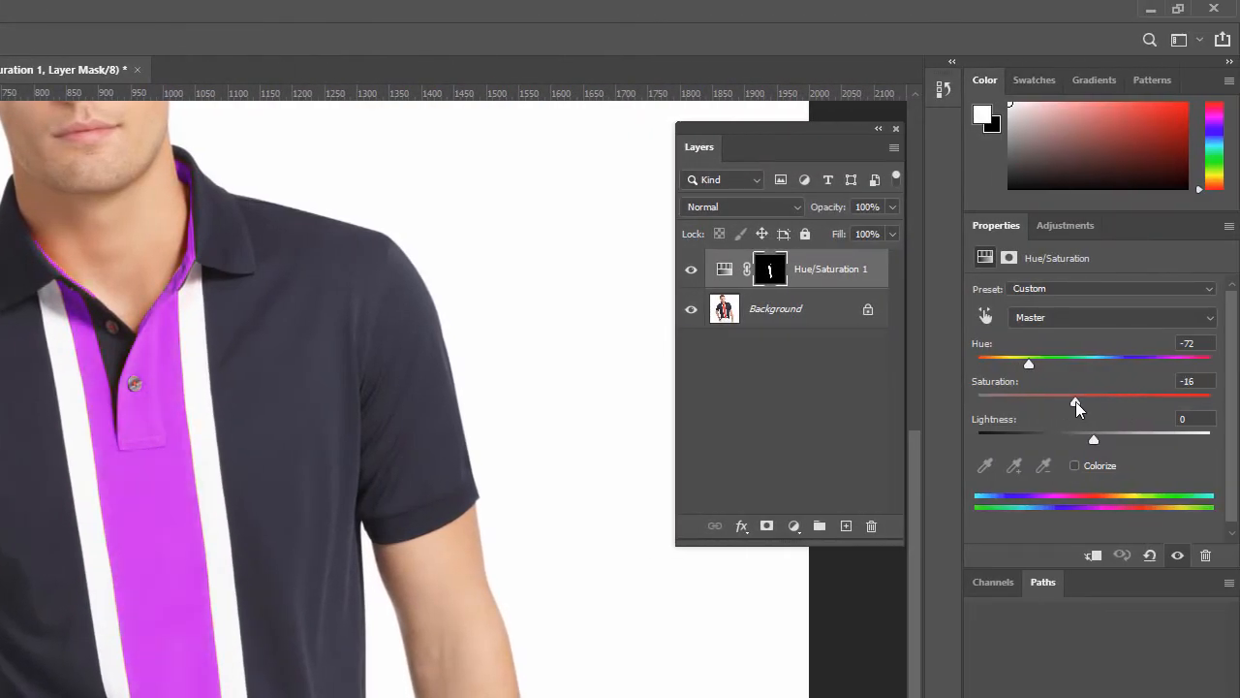
pyautogui.moveTo(1029, 365)
pyautogui.mouseDown()
pyautogui.moveTo(1073, 368)
pyautogui.moveTo(1002, 368)
pyautogui.moveTo(1025, 375)
pyautogui.mouseUp()
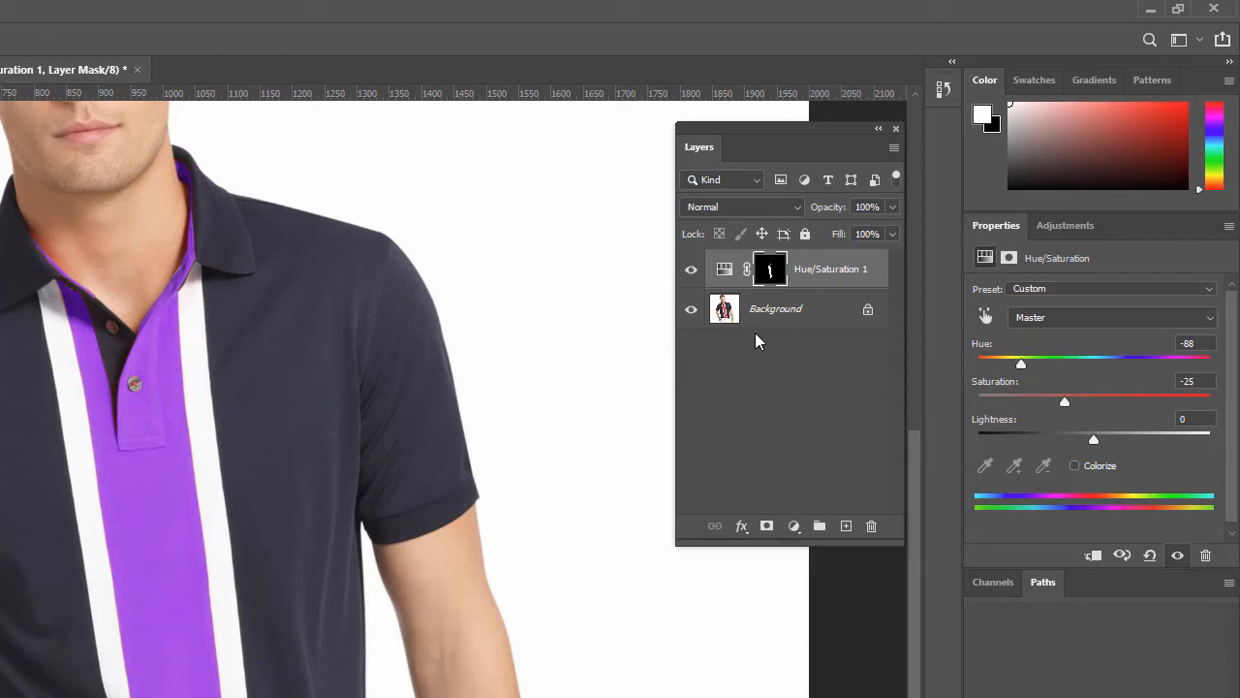
# Toggle the Hue/Saturation 1 layer's visibility to compare the recolored shirt areas with the original
pyautogui.click(689, 271)
pyautogui.click(689, 271)
pyautogui.click(689, 271)
pyautogui.click(688, 271)
pyautogui.click(689, 272)
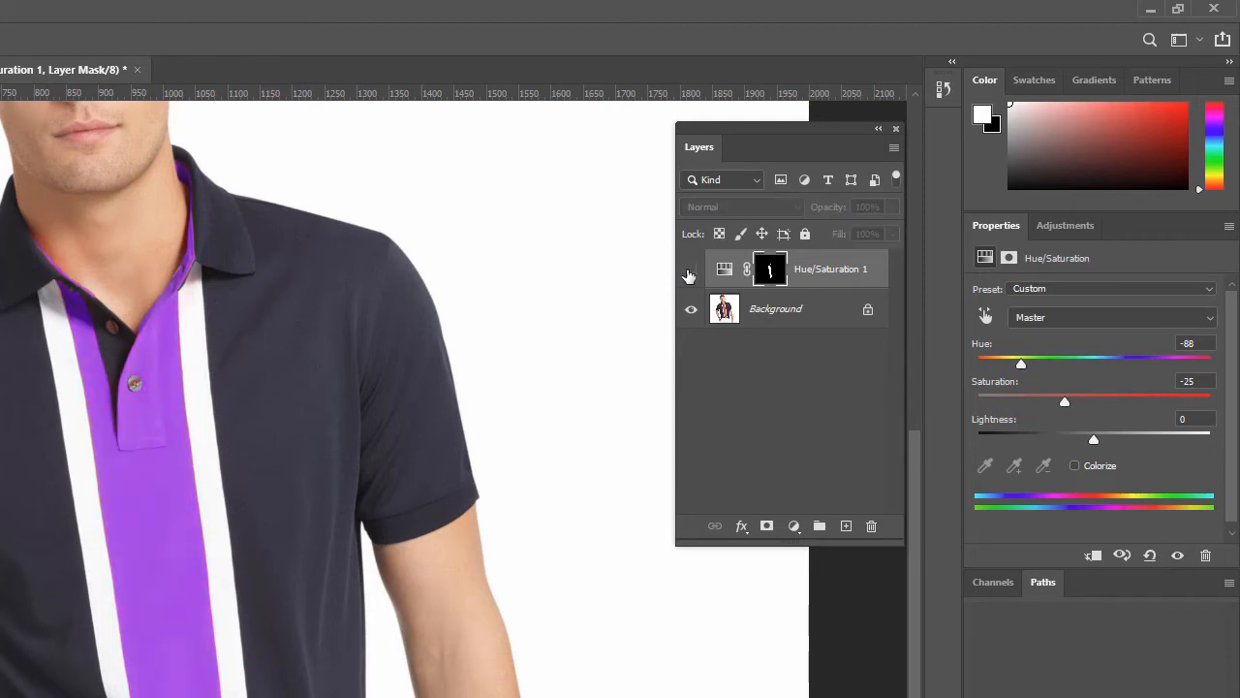
pyautogui.click(689, 272)
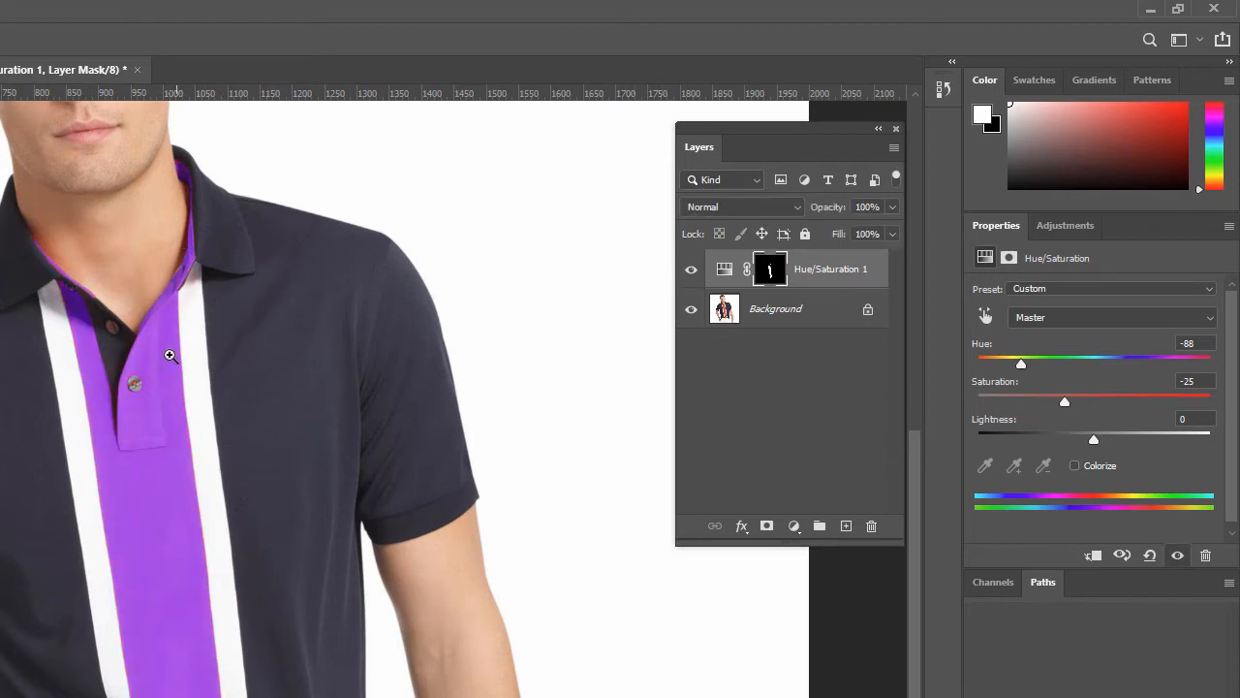
# Paint white on the Hue/Saturation 1 layer mask with a size 5 brush over the red centers of both collar buttons
pyautogui.click(135, 384)
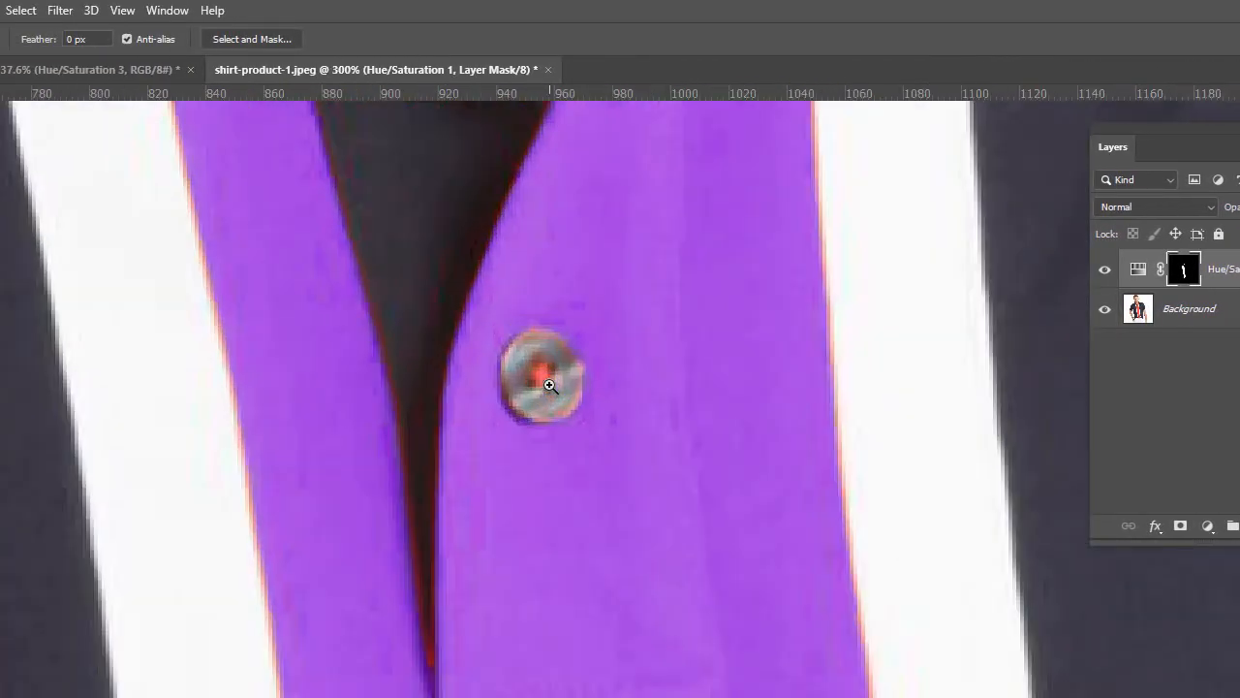
pyautogui.click(549, 385)
pyautogui.moveTo(544, 384); pyautogui.dragTo(697, 604)
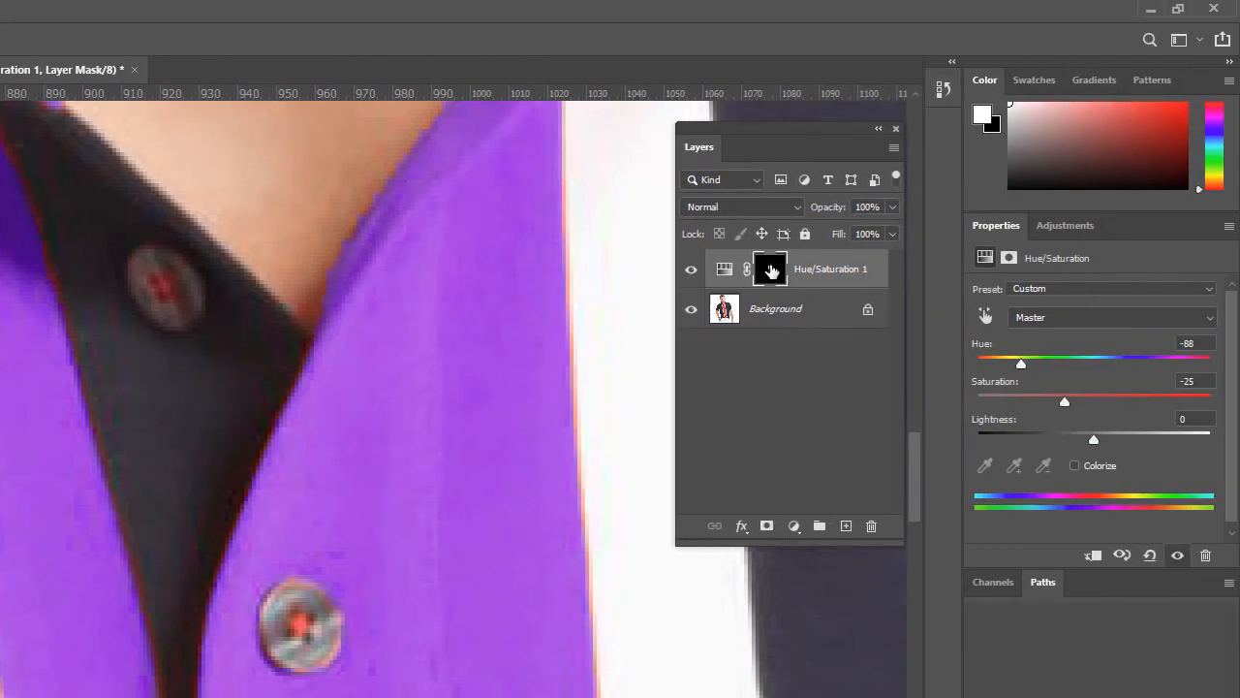
pyautogui.click(773, 270)
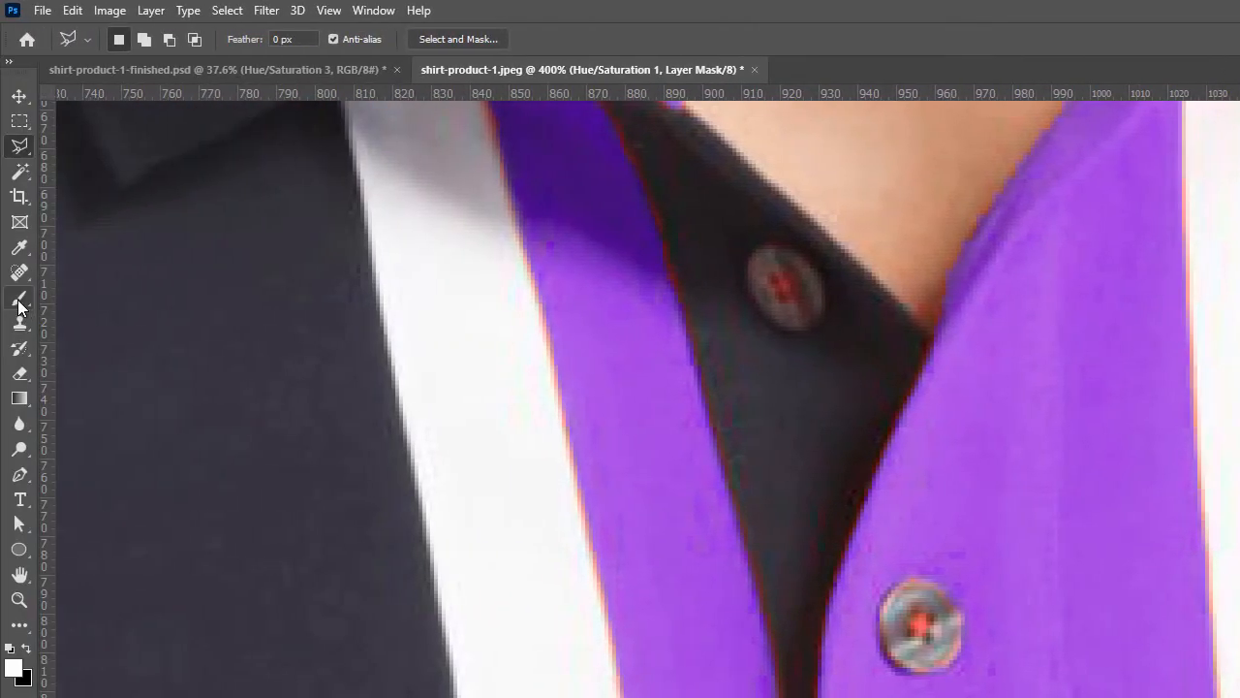
pyautogui.click(19, 302)
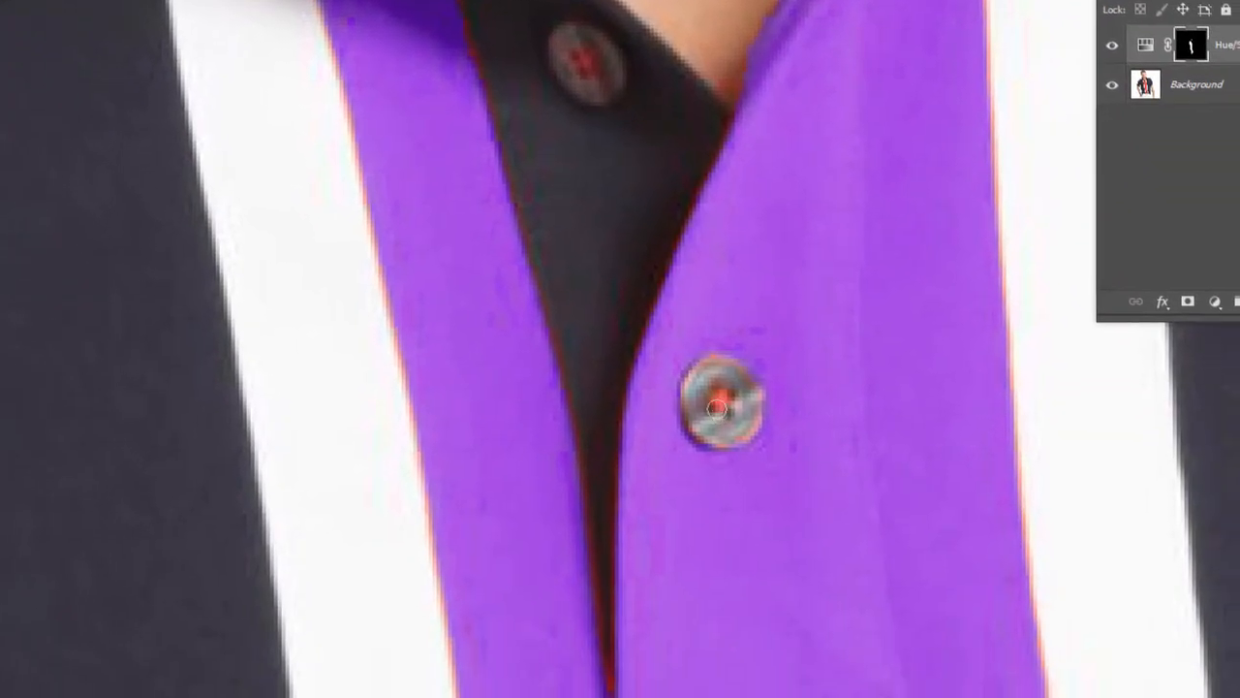
pyautogui.click(721, 398)
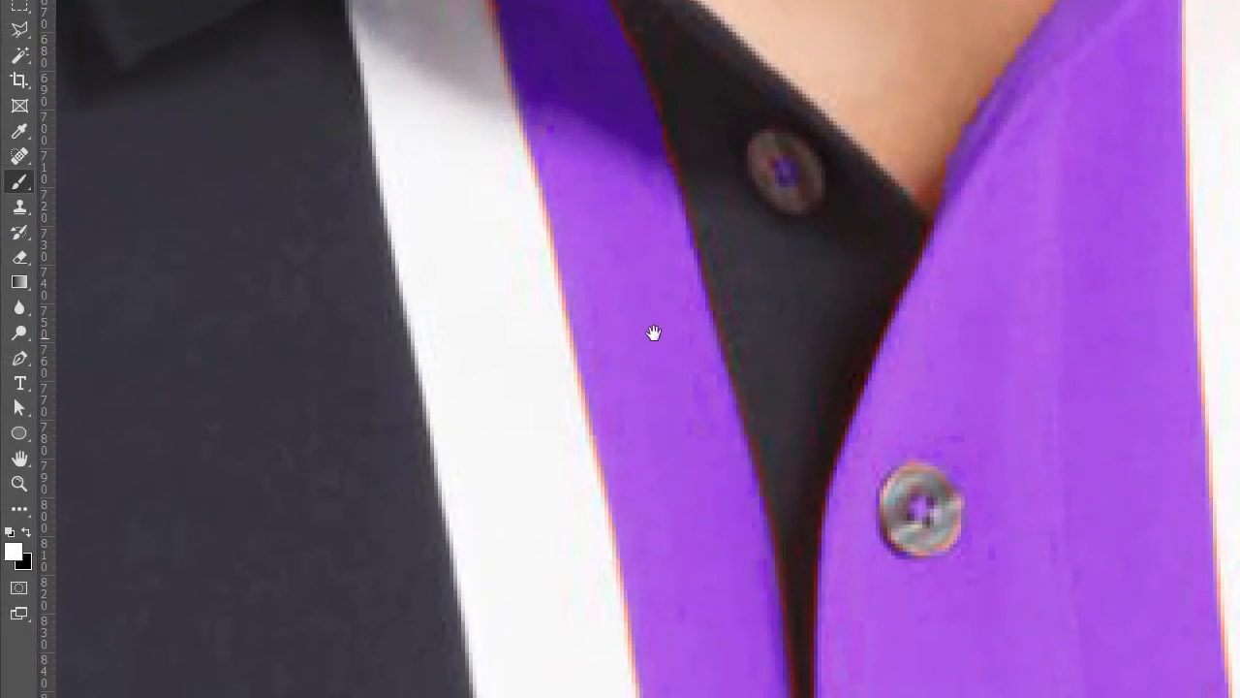
# Brush white on the mask along the remaining red edge of the thin collar trim on the left side of the neck
pyautogui.moveTo(443, 446); pyautogui.dragTo(449, 534)
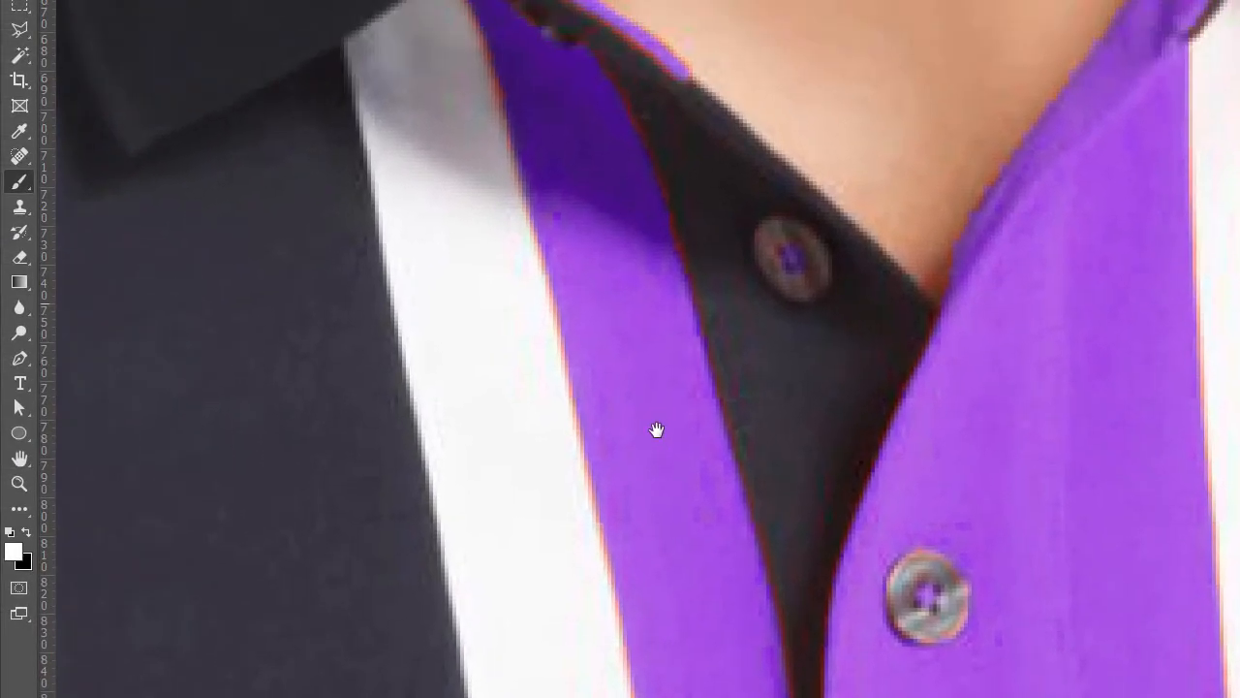
pyautogui.moveTo(654, 417); pyautogui.dragTo(656, 432)
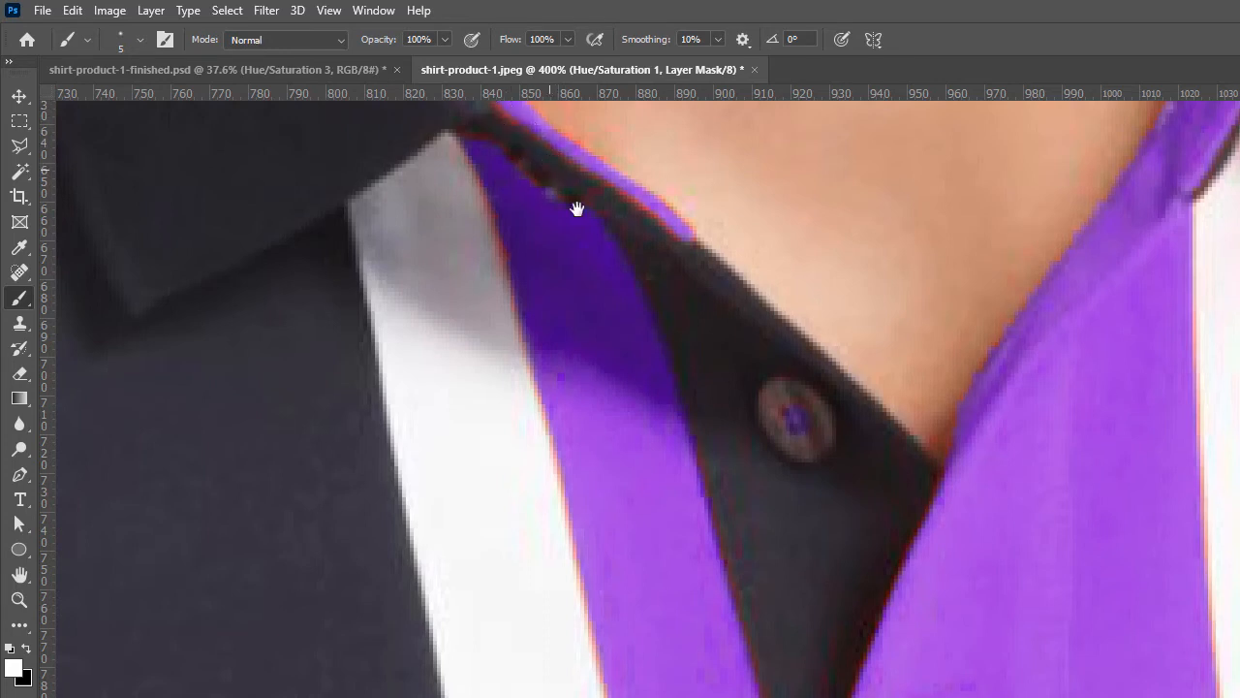
pyautogui.scroll(2, 555, 167)
pyautogui.hscroll(-1, 555, 168)
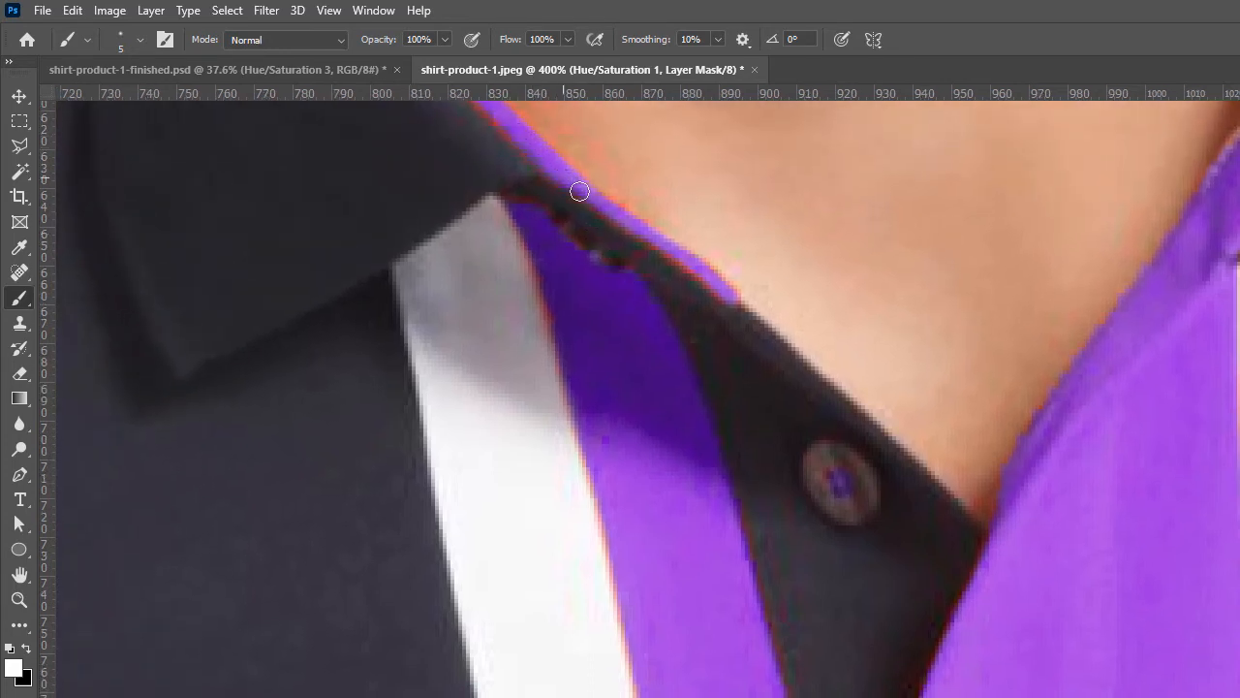
pyautogui.moveTo(715, 282); pyautogui.dragTo(737, 298)
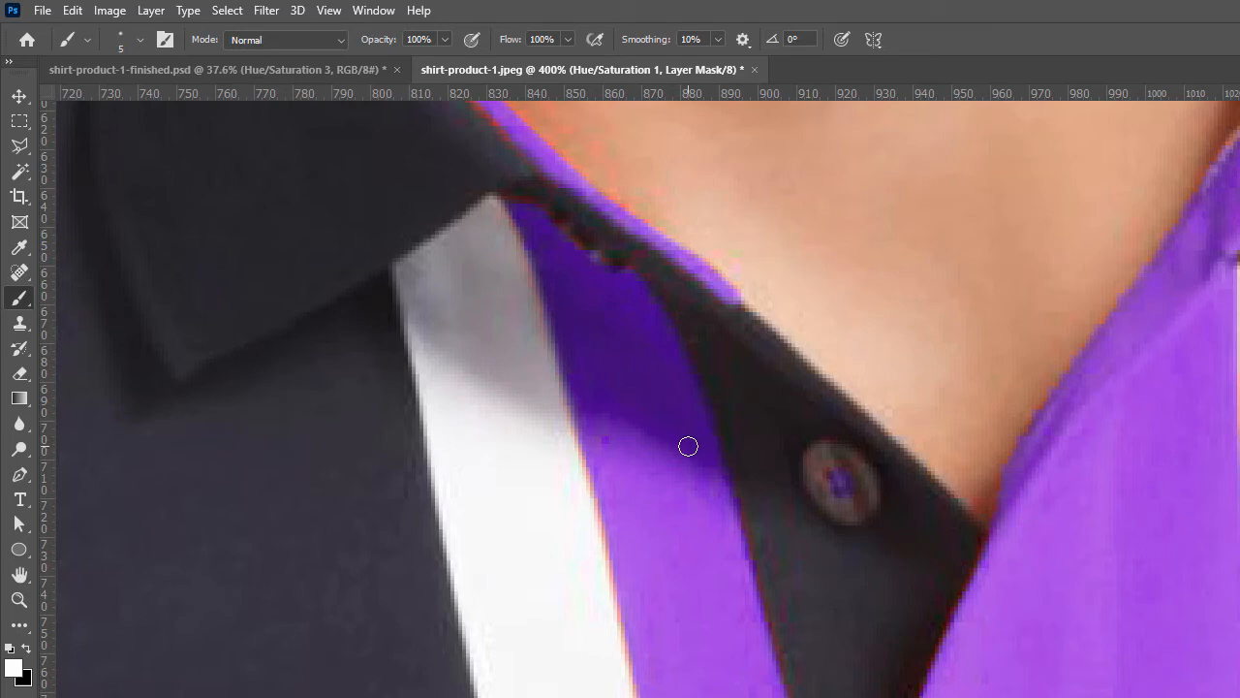
# Load the Hue/Saturation 1 mask as a selection to inspect the stripe's edge against the white band, and deselect
pyautogui.scroll(-3, 688, 446)
pyautogui.scroll(2, 688, 445)
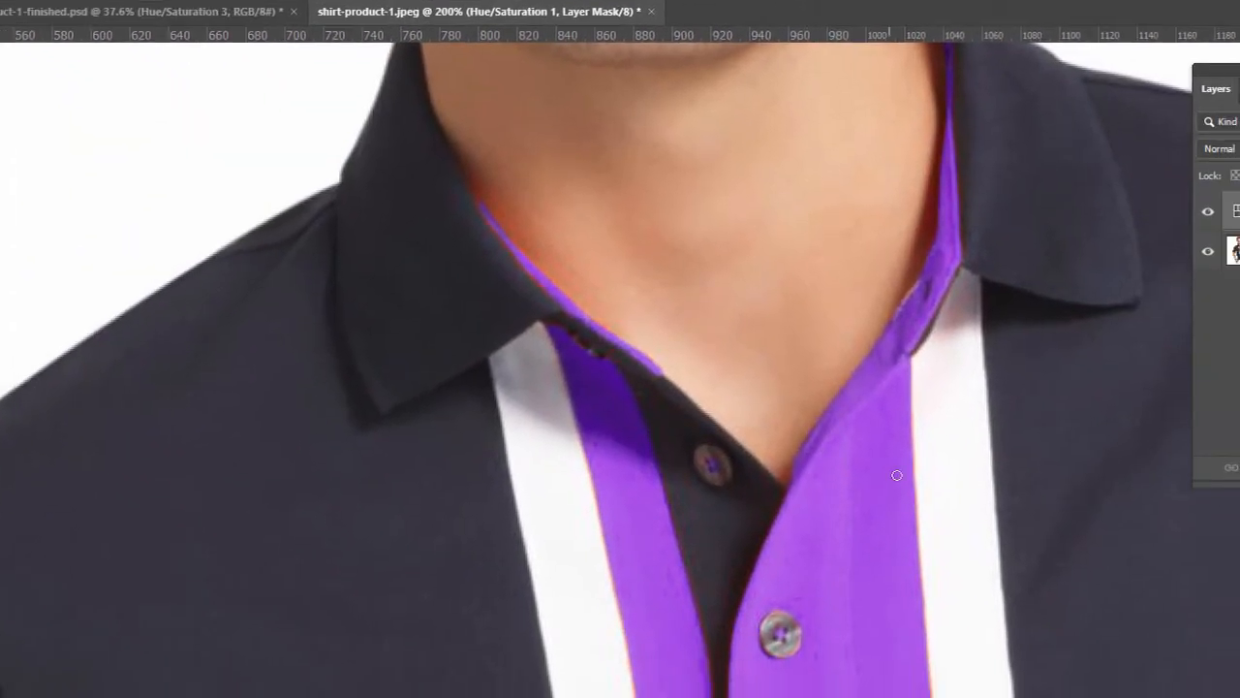
pyautogui.moveTo(1003, 534); pyautogui.dragTo(760, 183)
pyautogui.moveTo(871, 467); pyautogui.dragTo(812, 513)
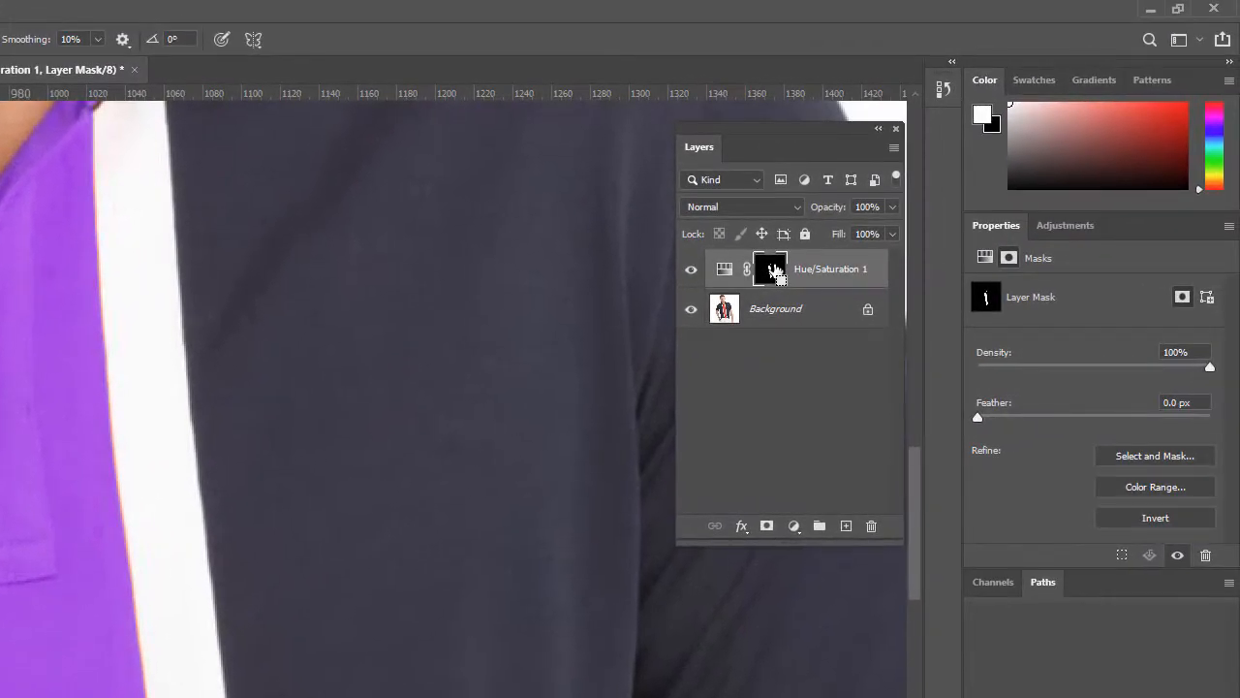
pyautogui.keyDown('ctrl'); pyautogui.click(772, 270); pyautogui.keyUp('ctrl')
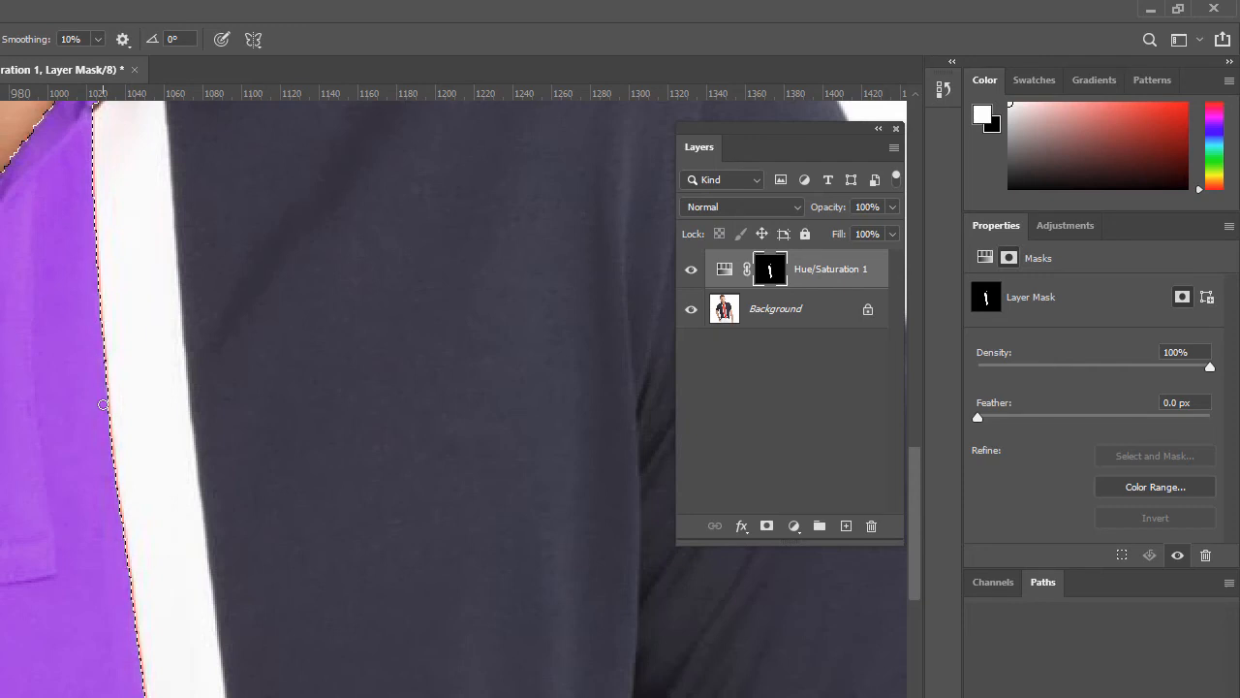
pyautogui.hotkey('ctrl', 'd')
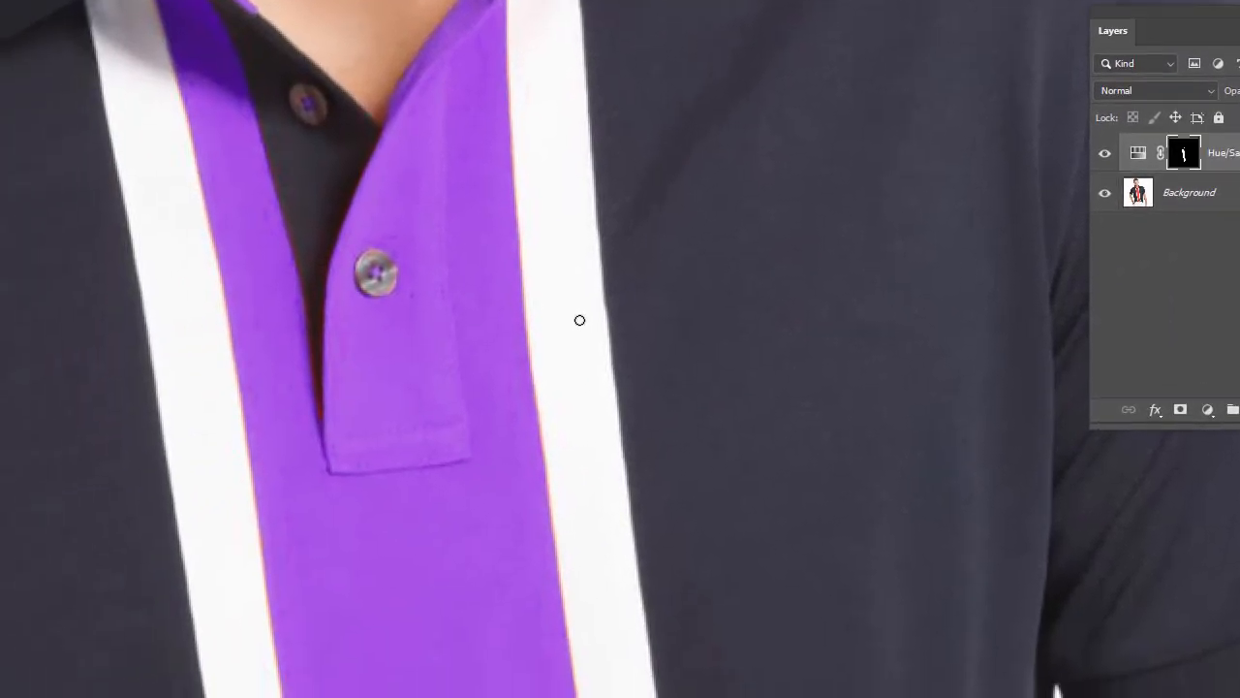
# Select the navy left half of the shirt and the dark inner placket with the Magic Wand at tolerance 32
pyautogui.keyDown('alt'); pyautogui.click(580, 321); pyautogui.keyUp('alt')
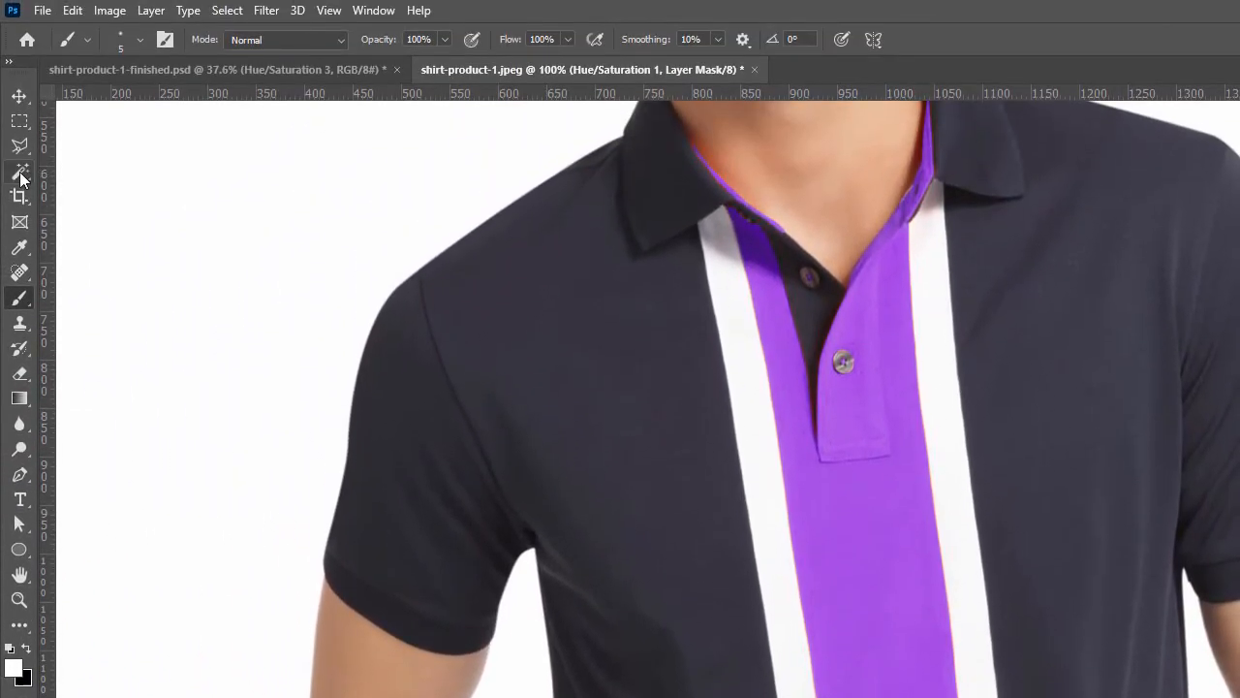
pyautogui.click(19, 0)
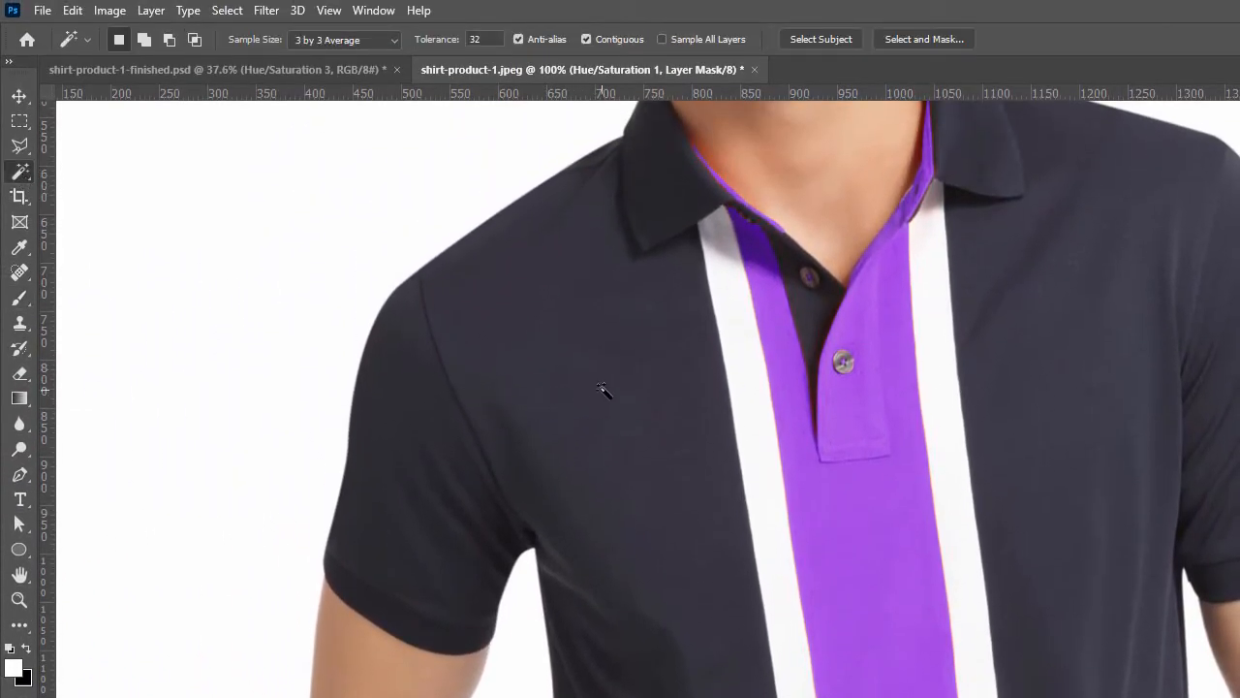
pyautogui.click(499, 398)
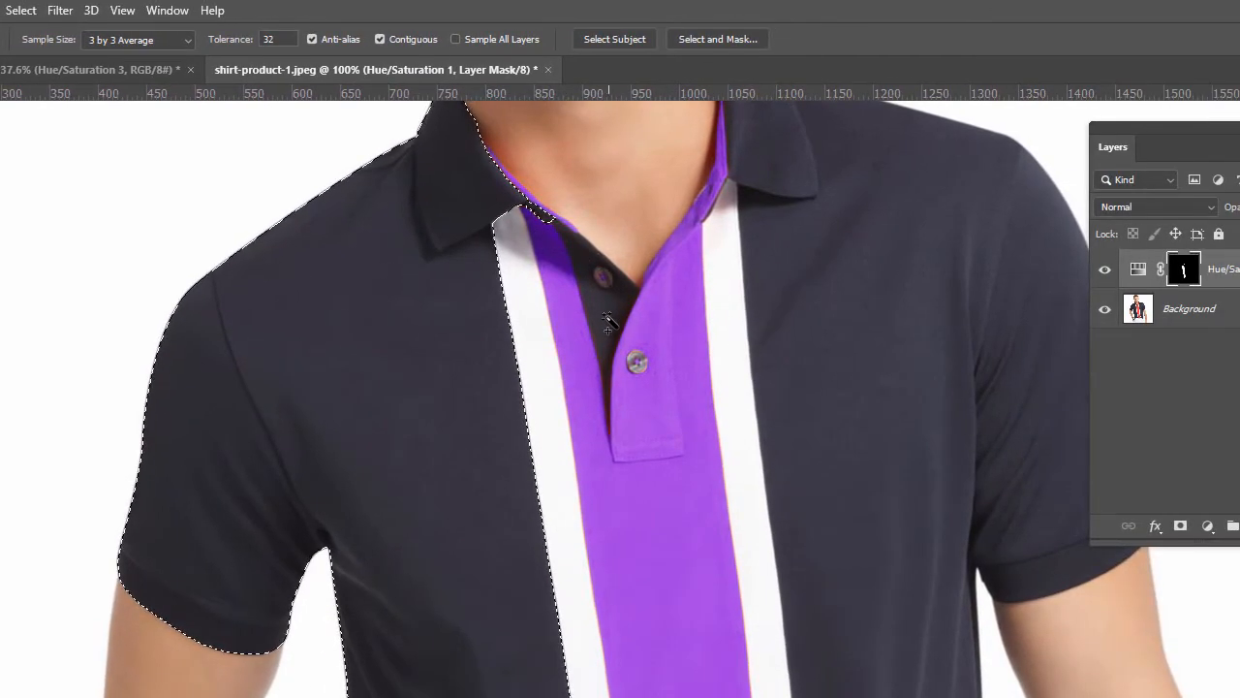
pyautogui.click(812, 324)
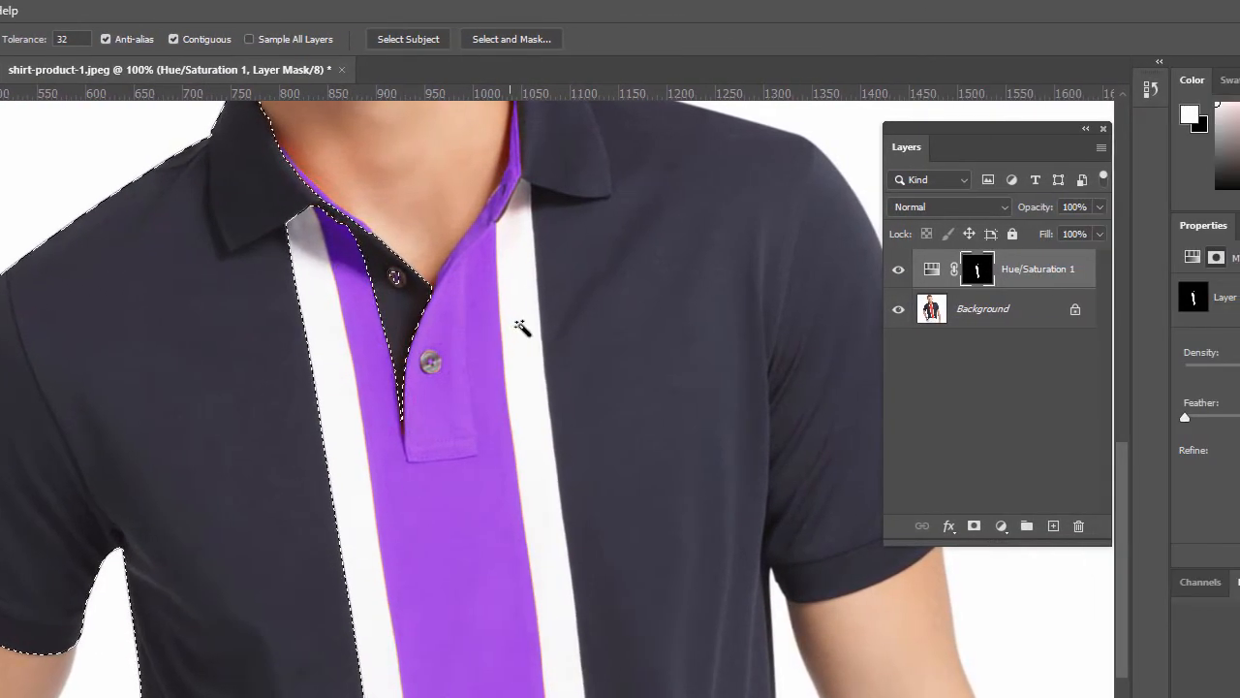
# Add the navy fabric on the right half of the shirt, including its collar and sleeve, to the selection
pyautogui.moveTo(520, 327); pyautogui.dragTo(430, 338)
pyautogui.scroll(2, 694, 299)
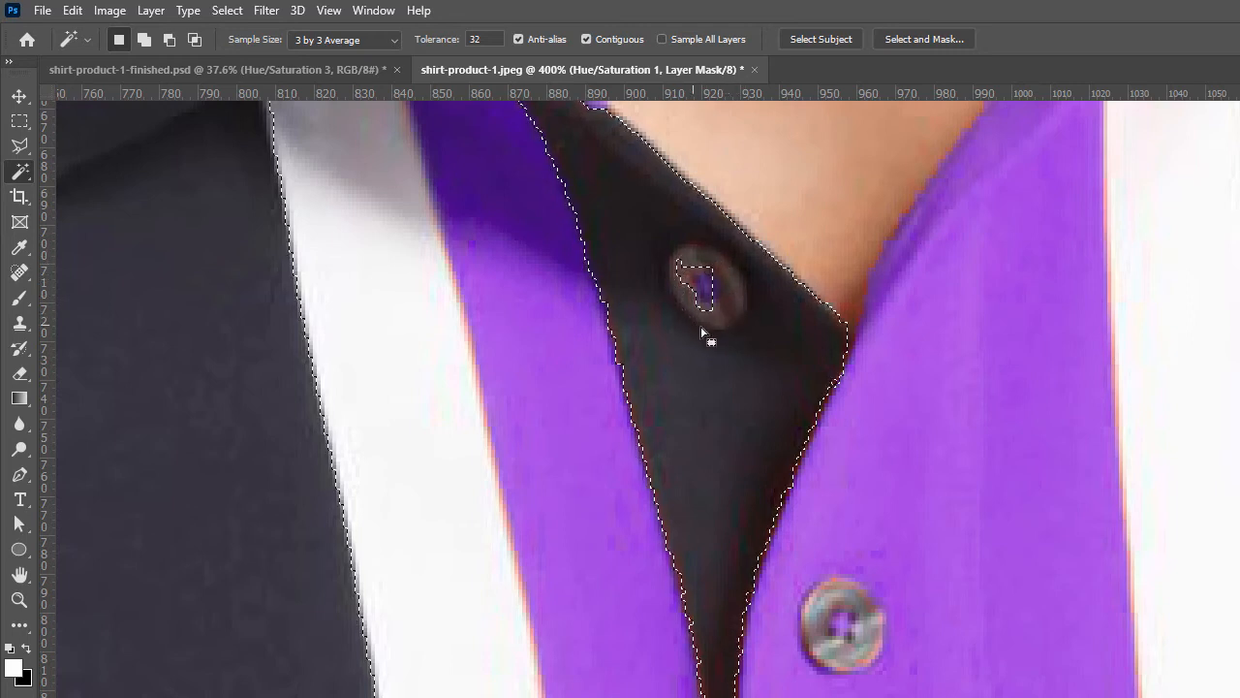
pyautogui.scroll(-2, 712, 361)
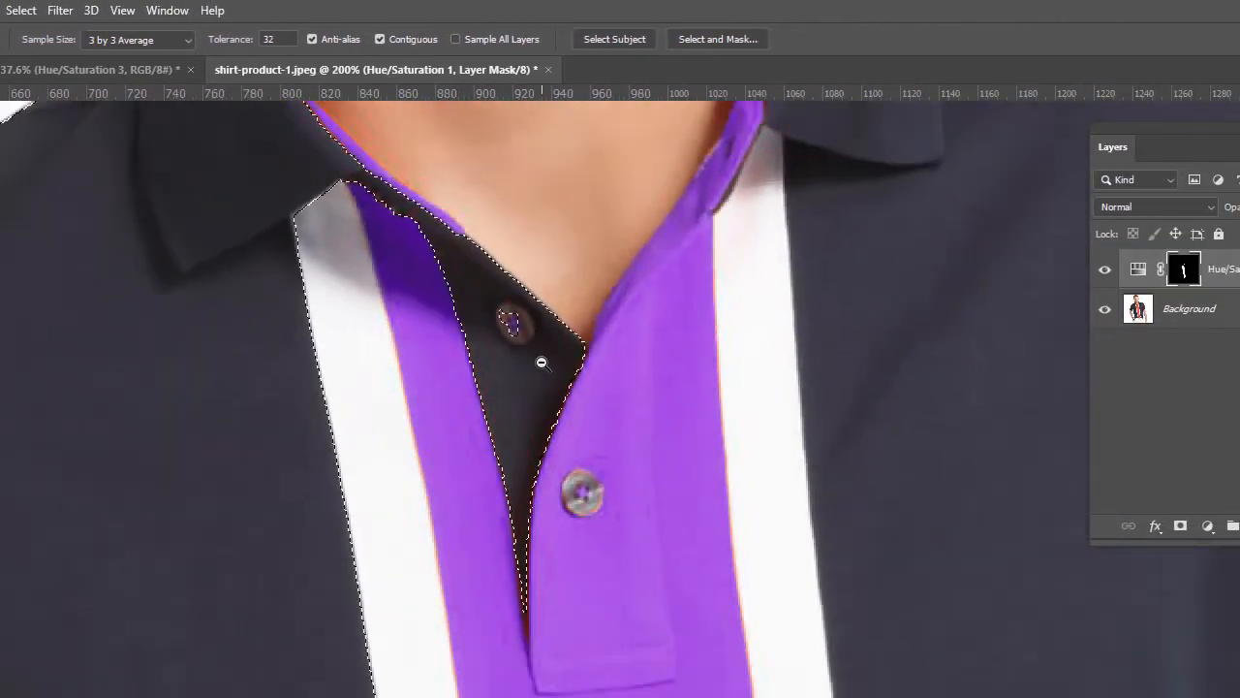
pyautogui.scroll(-2, 541, 362)
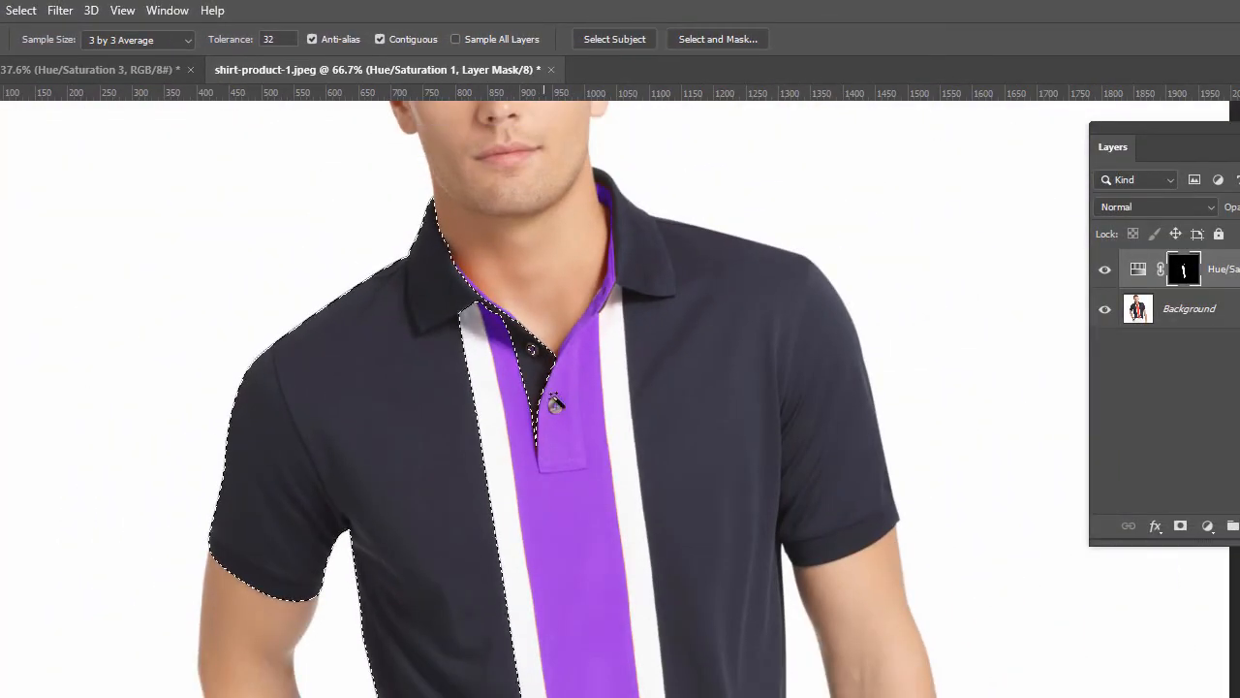
pyautogui.keyDown('shift'); pyautogui.click(641, 243); pyautogui.keyUp('shift')
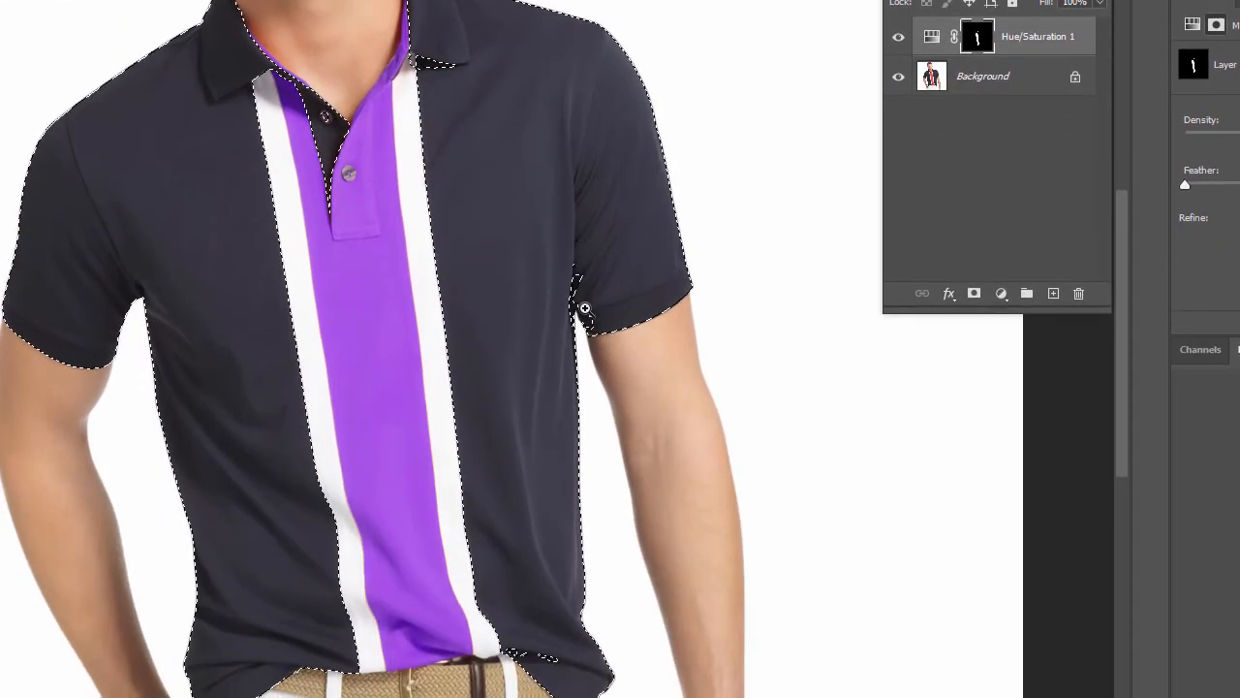
# Add the unselected dark patches in the fold at the shirt's lower right hem, above the belt, to the selection
pyautogui.scroll(5, 580, 554)
pyautogui.scroll(3, 577, 328)
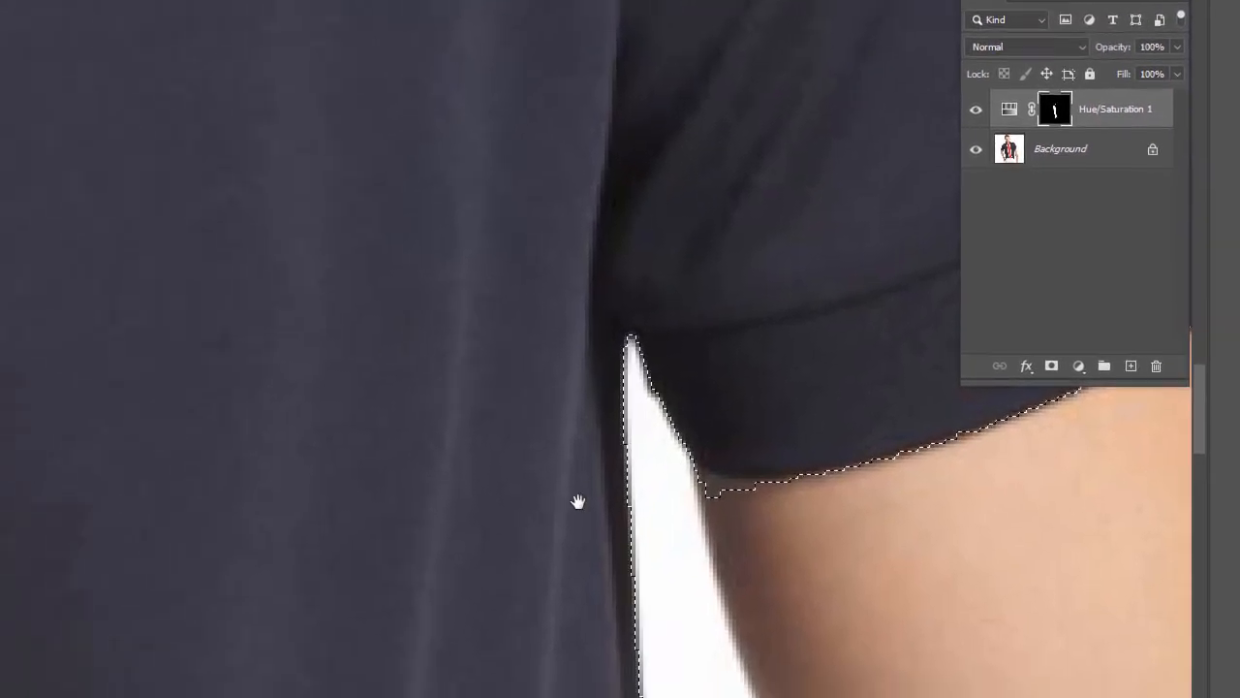
pyautogui.moveTo(496, 547); pyautogui.dragTo(427, 139)
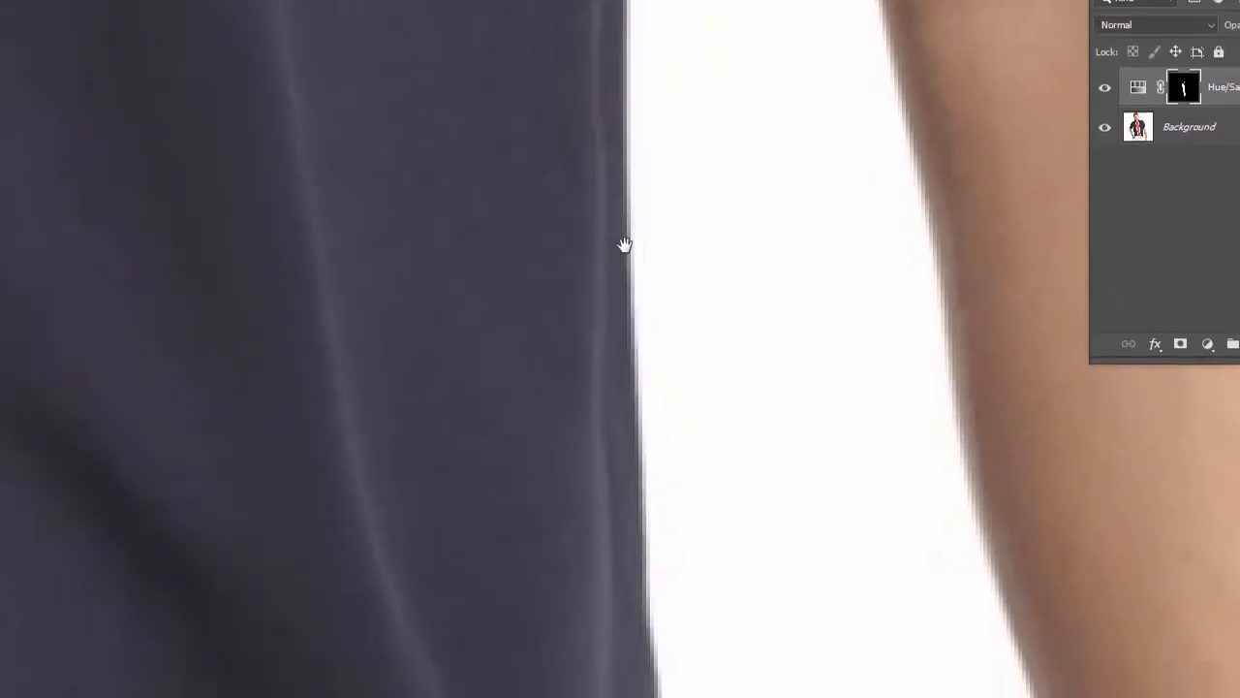
pyautogui.moveTo(625, 308); pyautogui.dragTo(684, 132)
pyautogui.moveTo(669, 540); pyautogui.dragTo(728, 101)
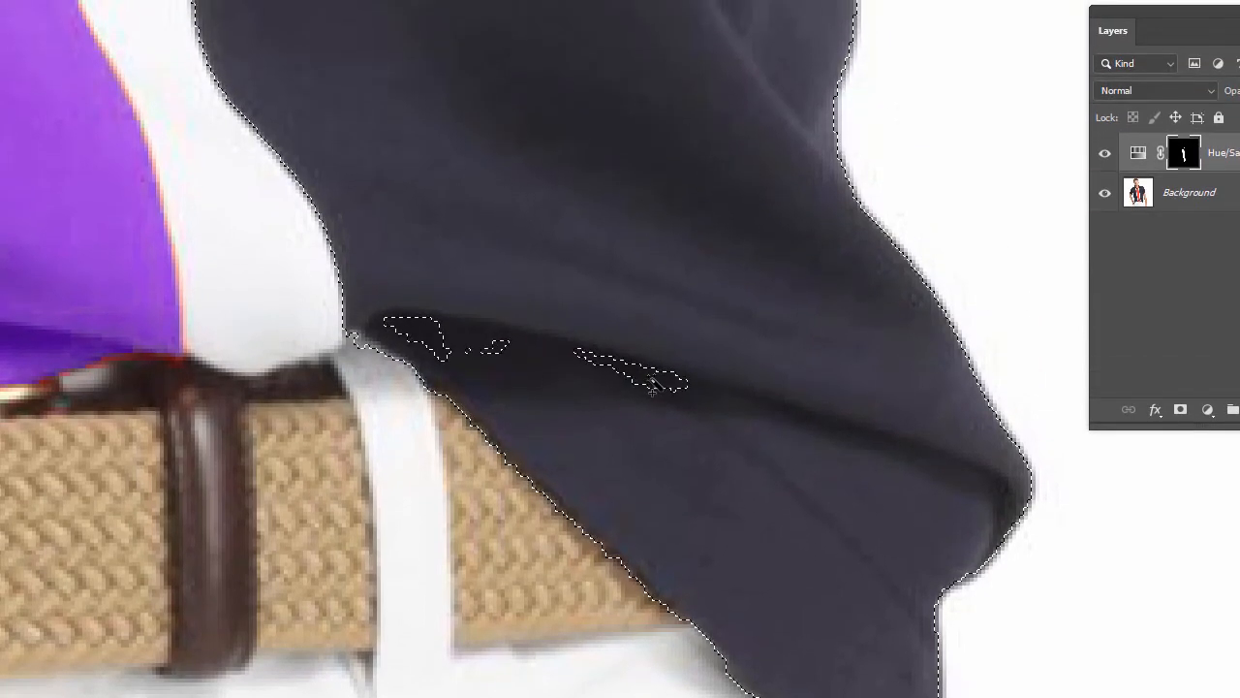
pyautogui.click(654, 344)
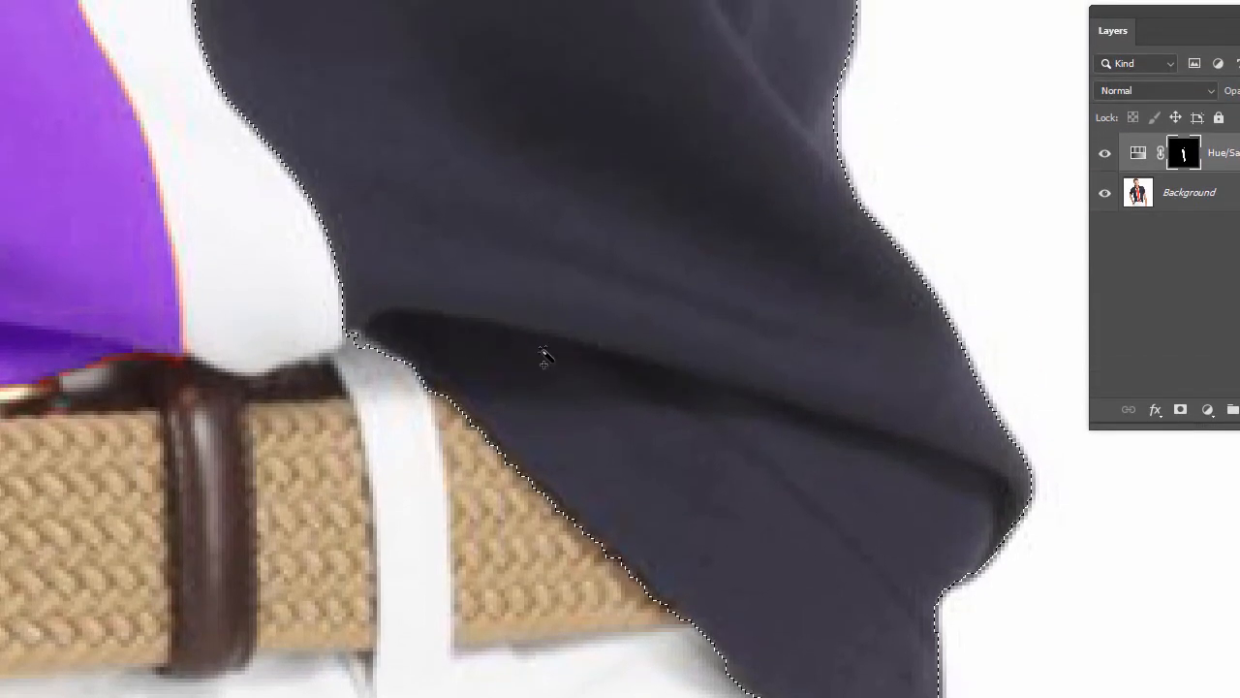
# Add the dark shadow beneath the right collar tip to the shirt selection
pyautogui.moveTo(359, 291); pyautogui.dragTo(595, 583)
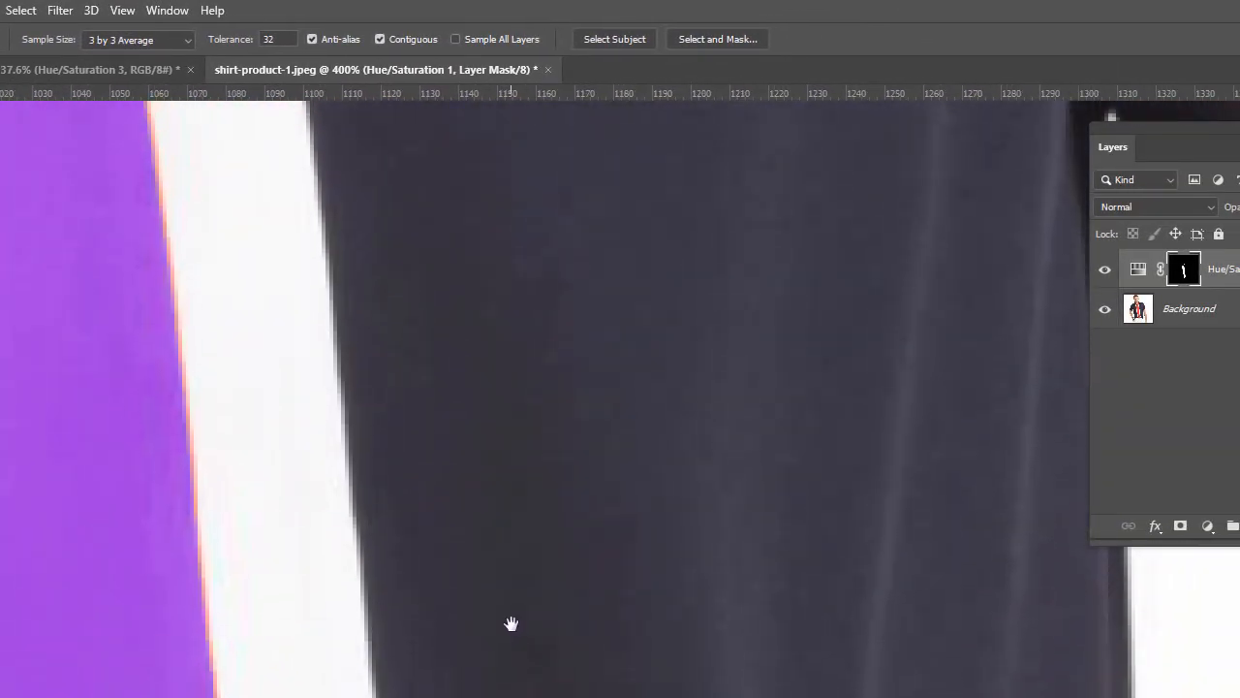
pyautogui.hotkey('ctrl', 'd')
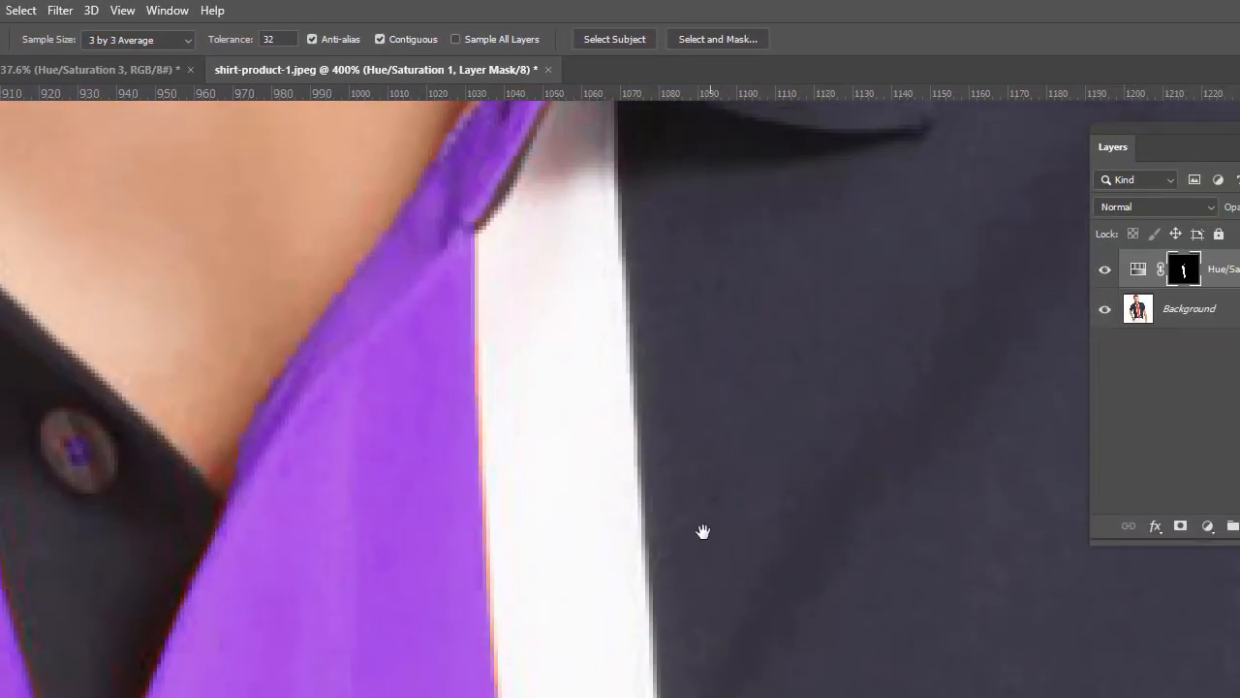
pyautogui.click(665, 506)
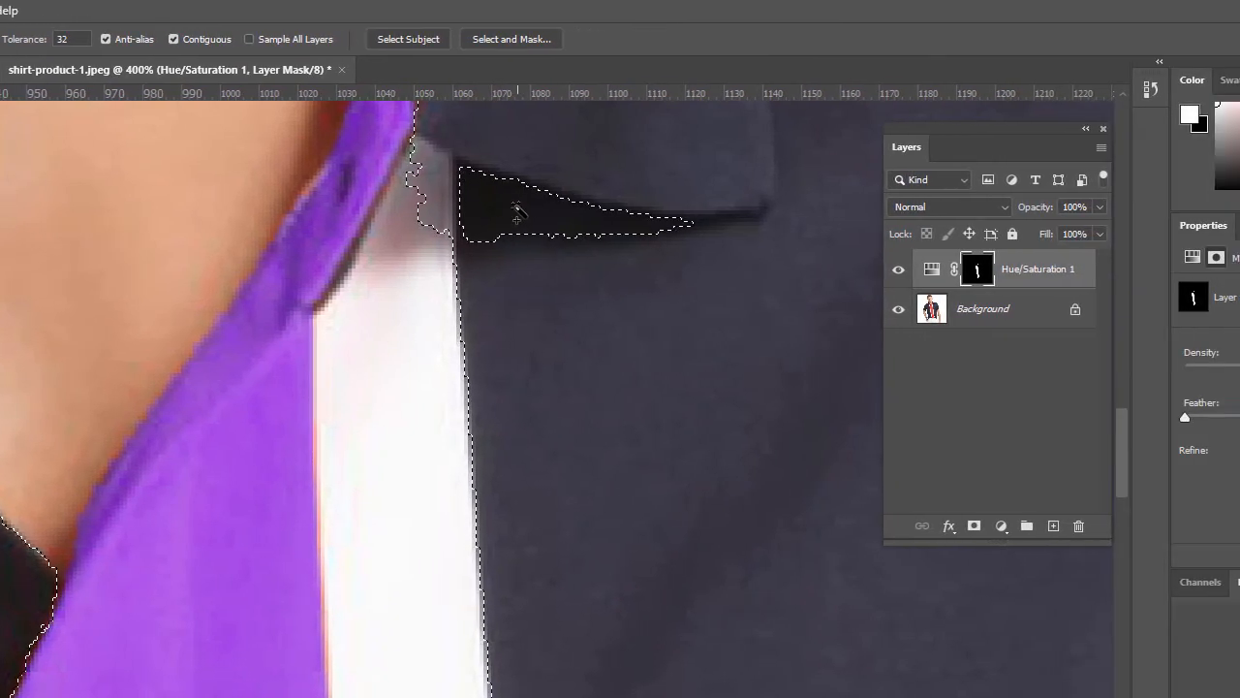
pyautogui.keyDown('alt'); pyautogui.click(680, 213); pyautogui.keyUp('alt')
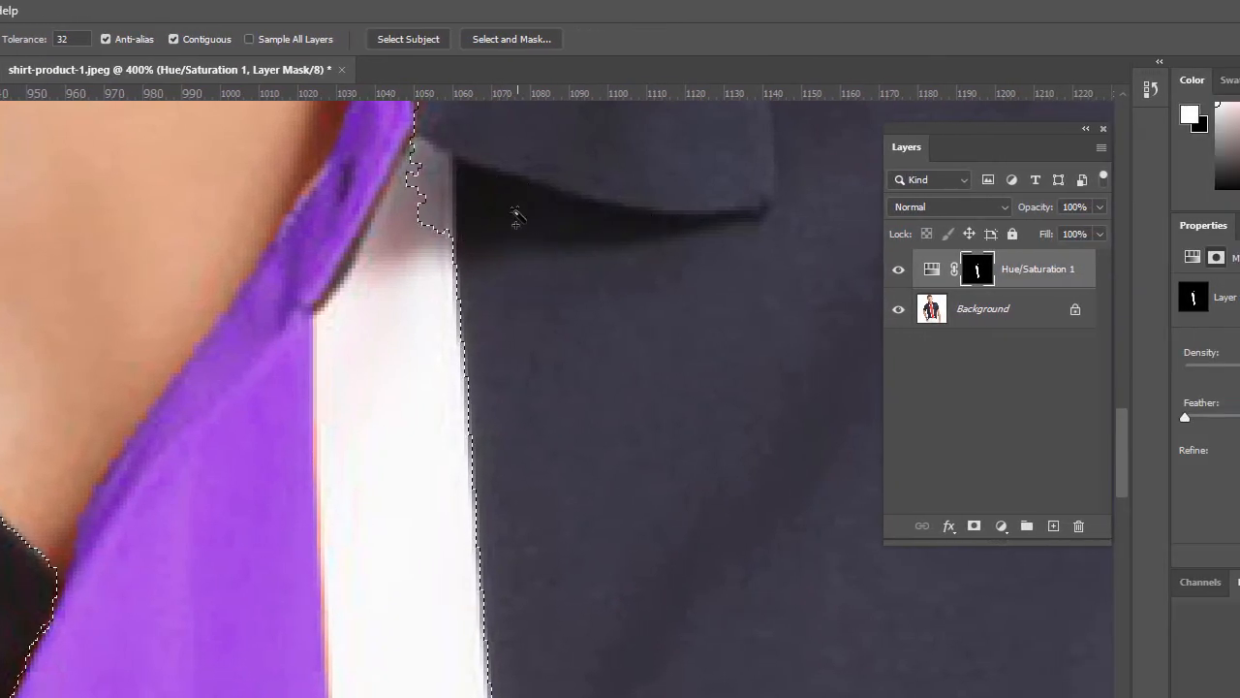
# Try to subtract the gray shaded top of the right white stripe from the selection with the Magic Wand
pyautogui.scroll(5, 499, 257)
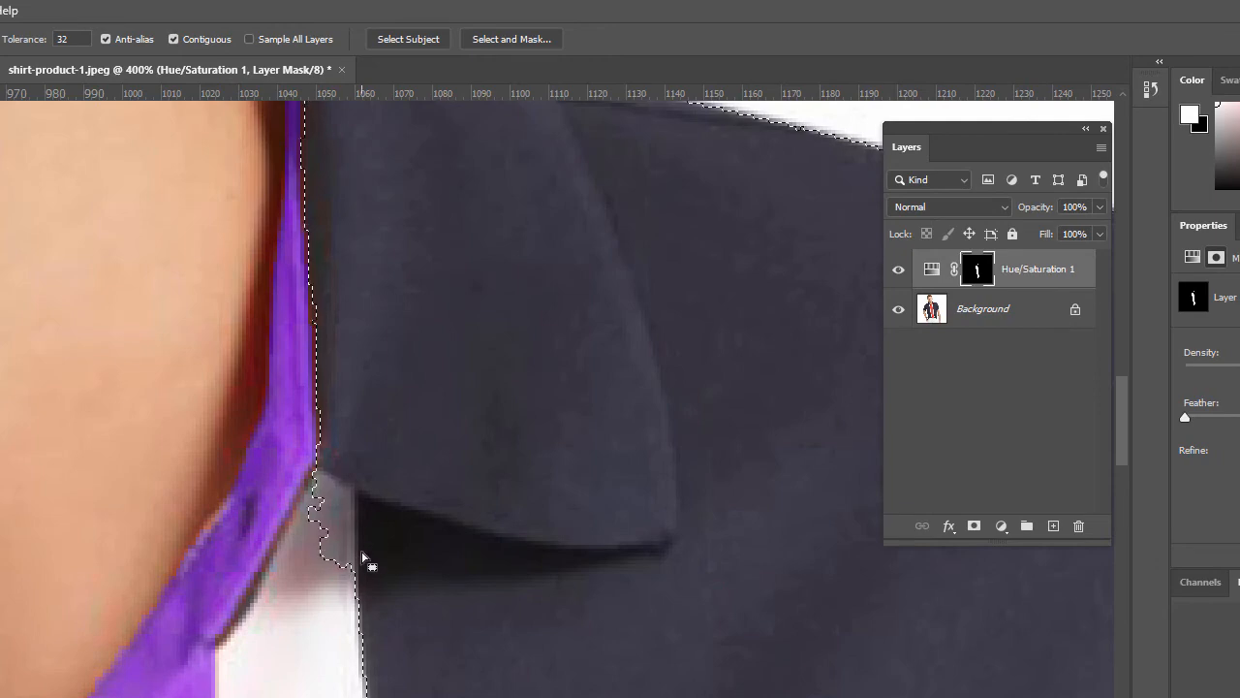
pyautogui.scroll(-2, 362, 558)
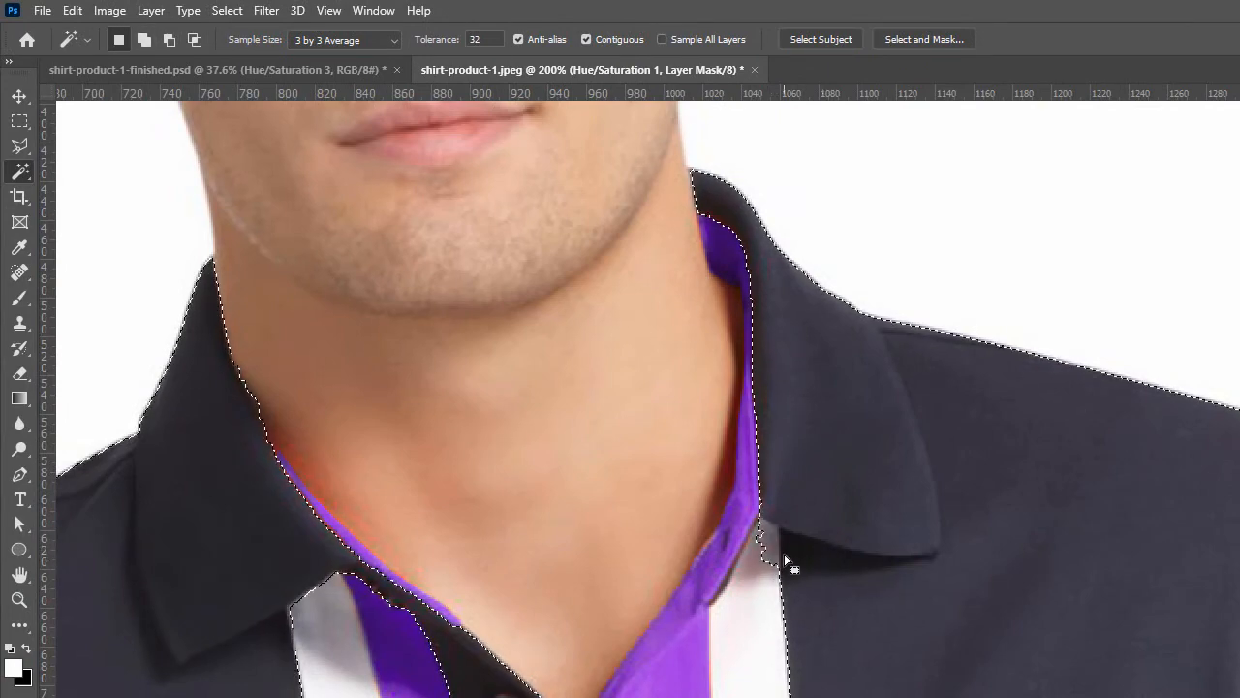
pyautogui.scroll(3, 571, 321)
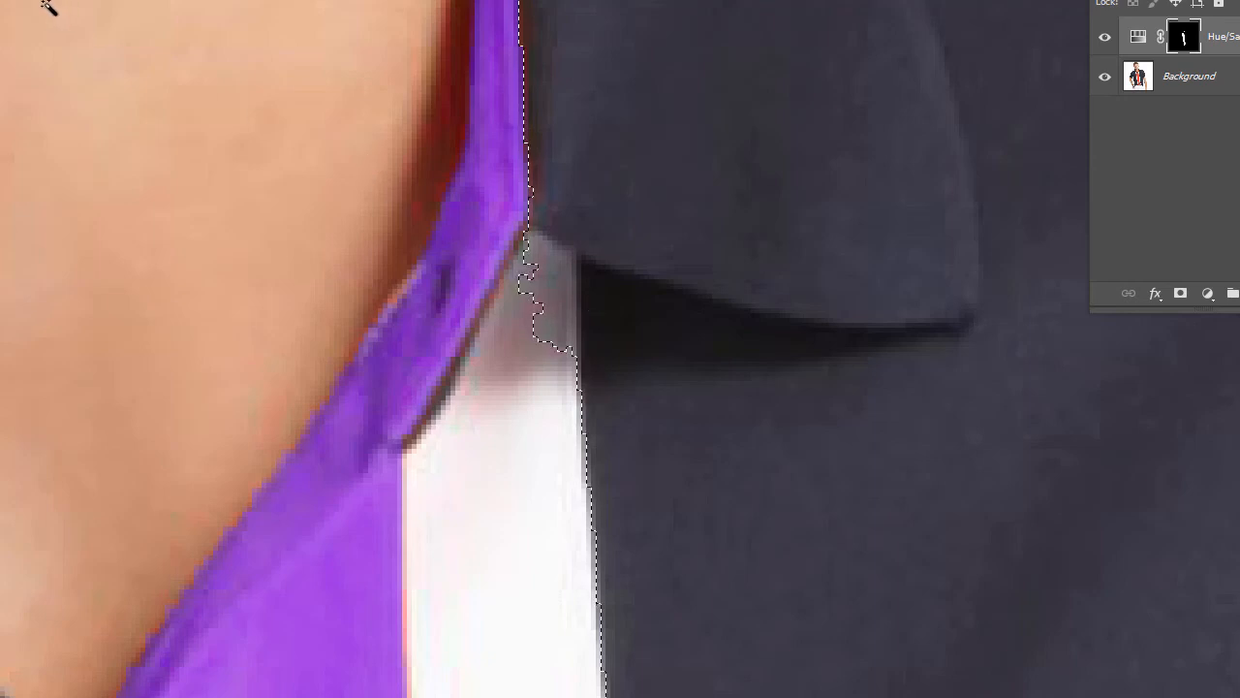
pyautogui.click(560, 295)
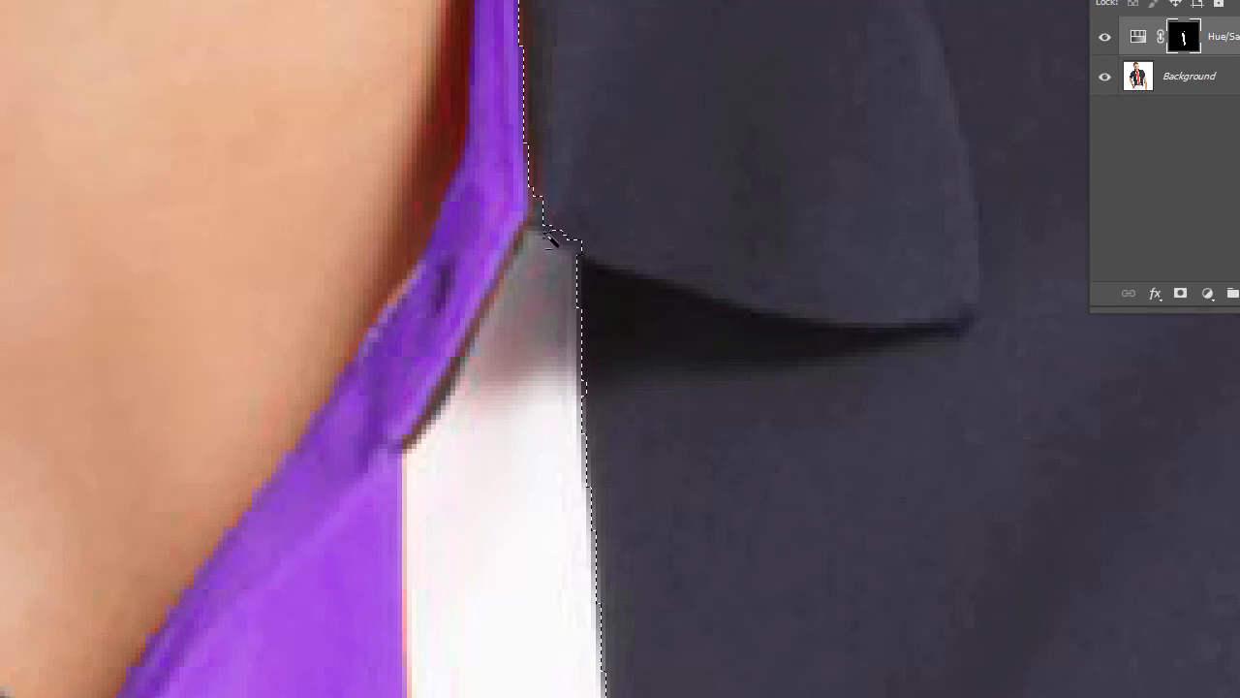
pyautogui.keyDown('alt'); pyautogui.click(561, 292); pyautogui.keyUp('alt')
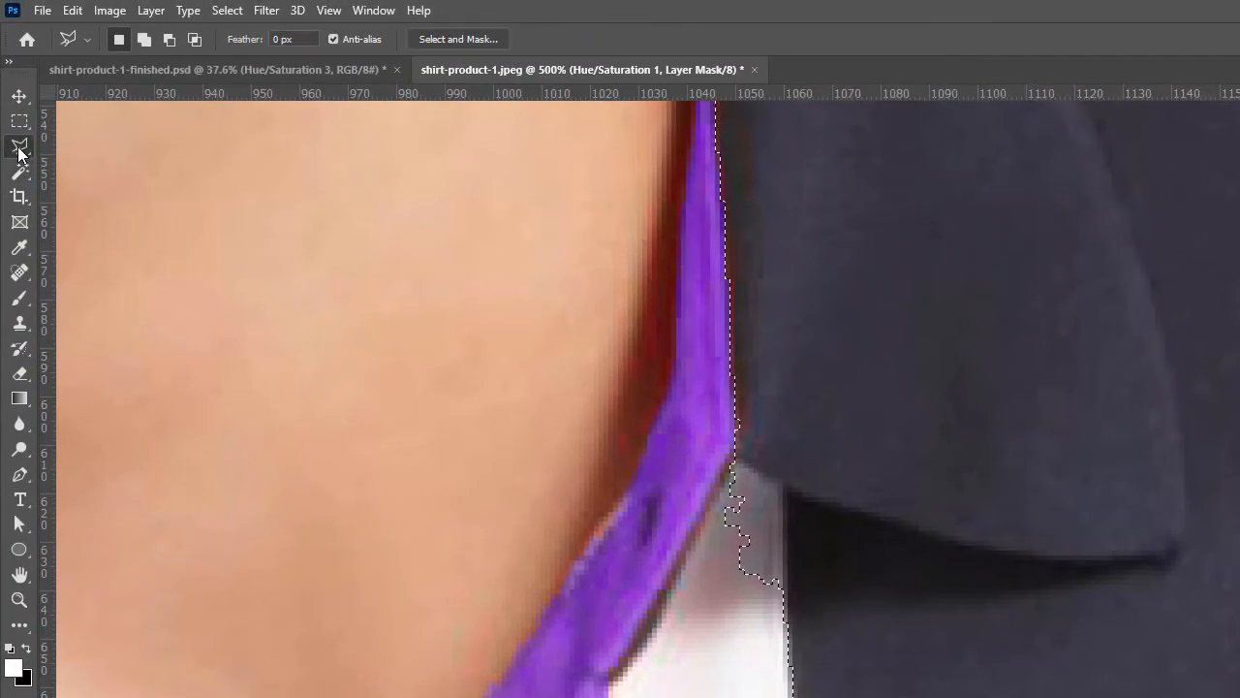
# Subtract the gray shaded top of the right white stripe, below the collar, from the selection with the Polygonal Lasso tool
pyautogui.rightClick(20, 148)
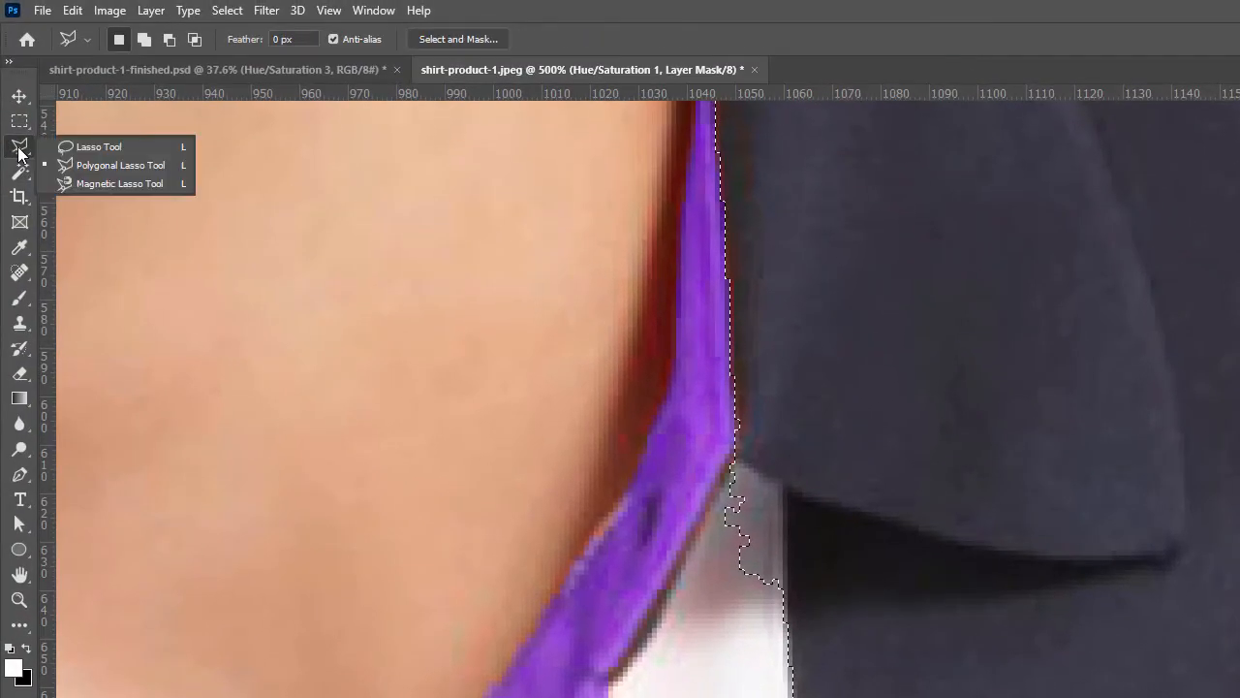
pyautogui.click(95, 167)
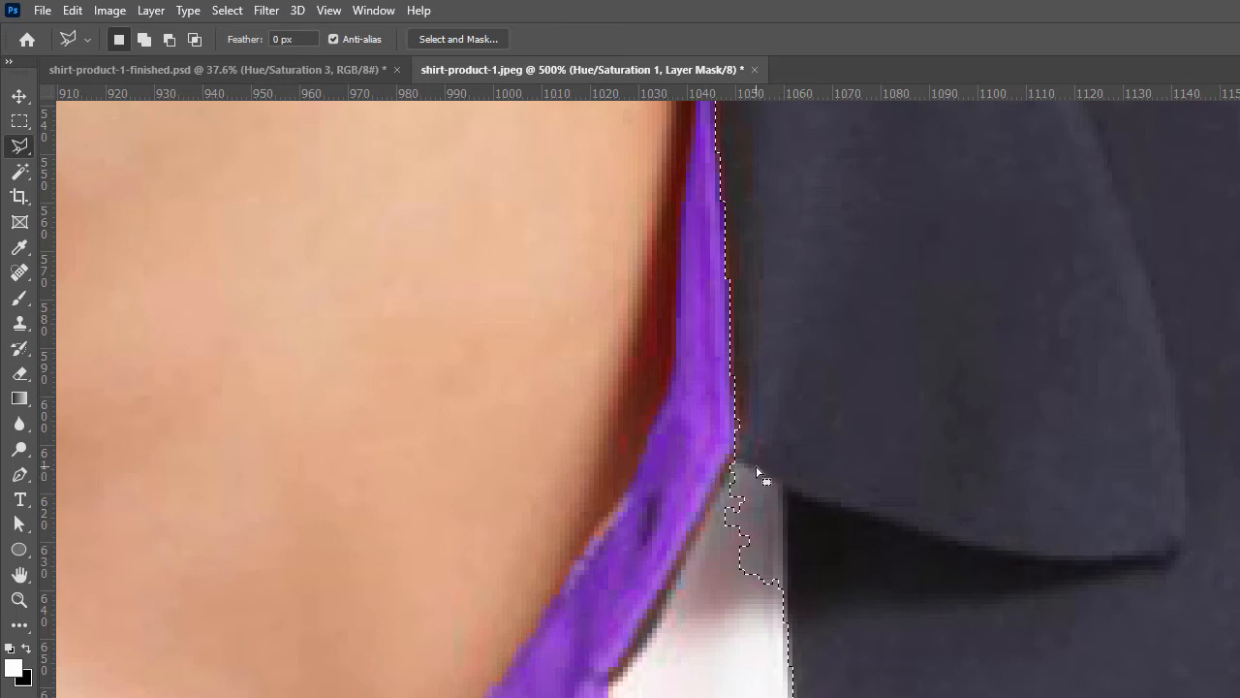
pyautogui.press('alt')
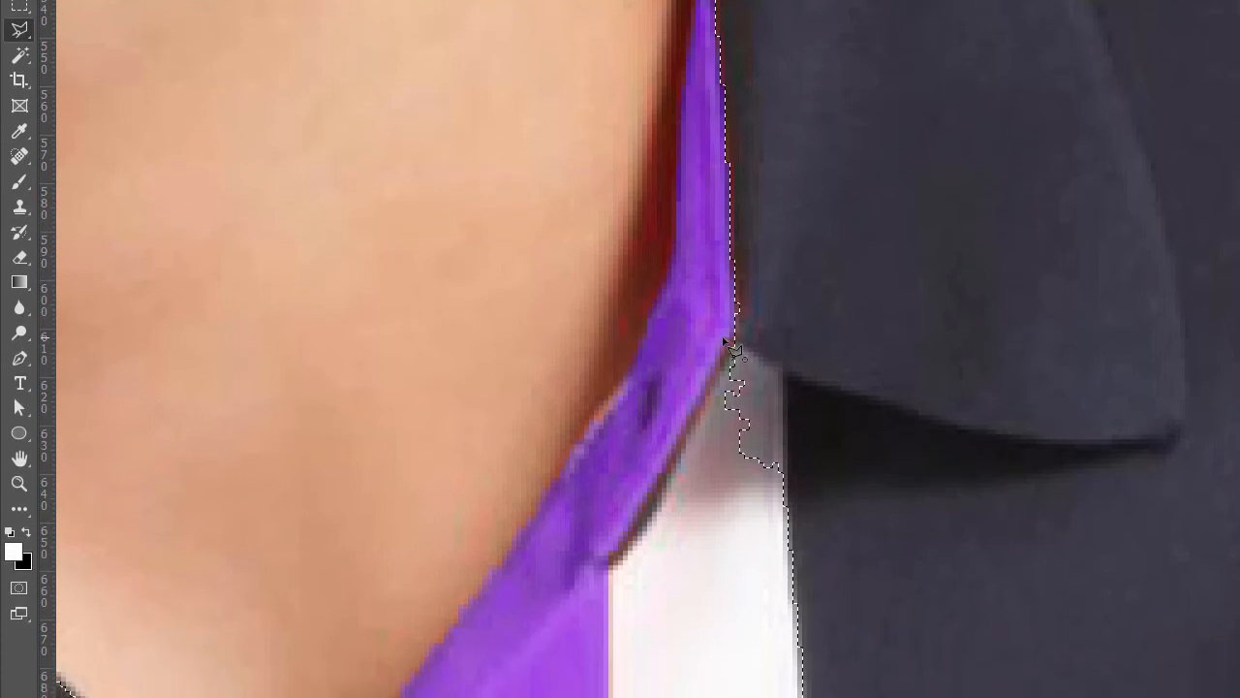
pyautogui.click(724, 338)
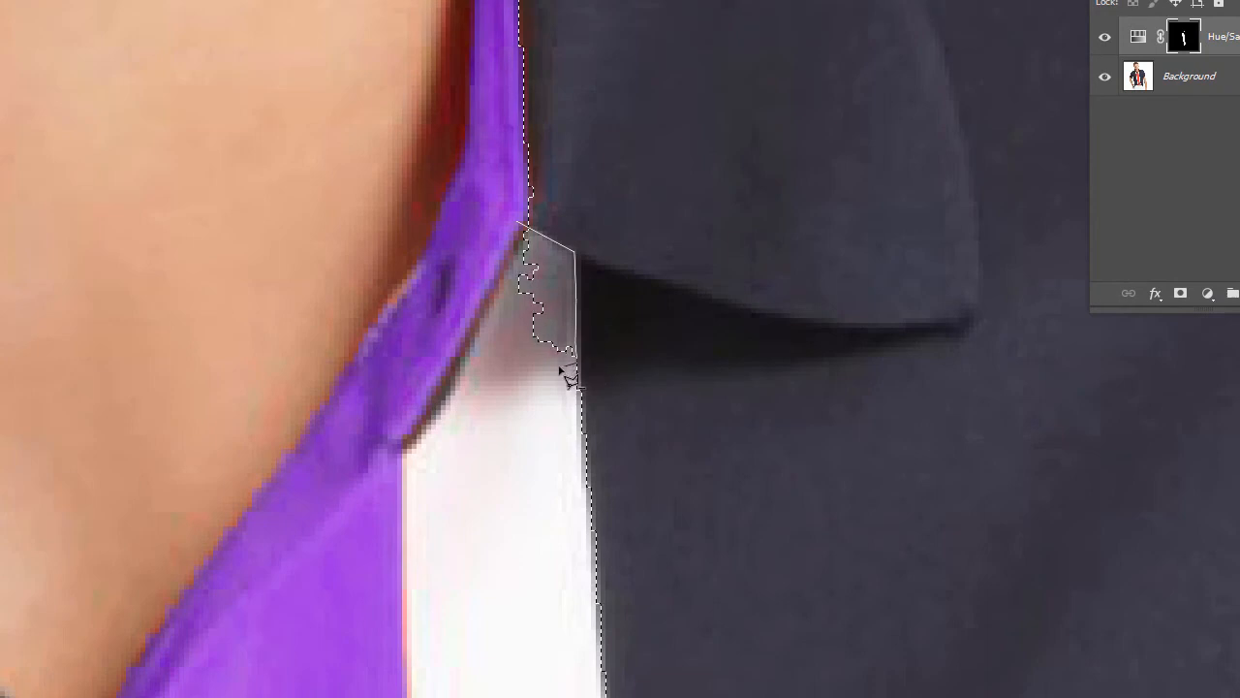
pyautogui.click(489, 314)
pyautogui.click(489, 275)
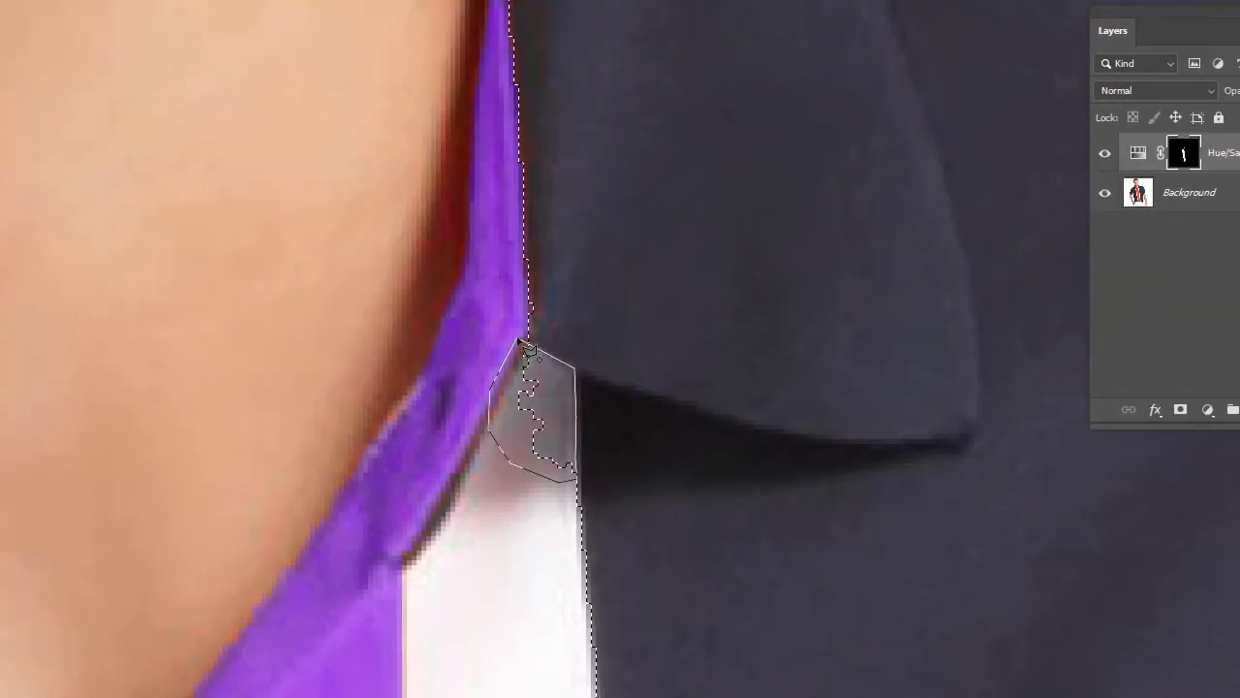
pyautogui.click(523, 344)
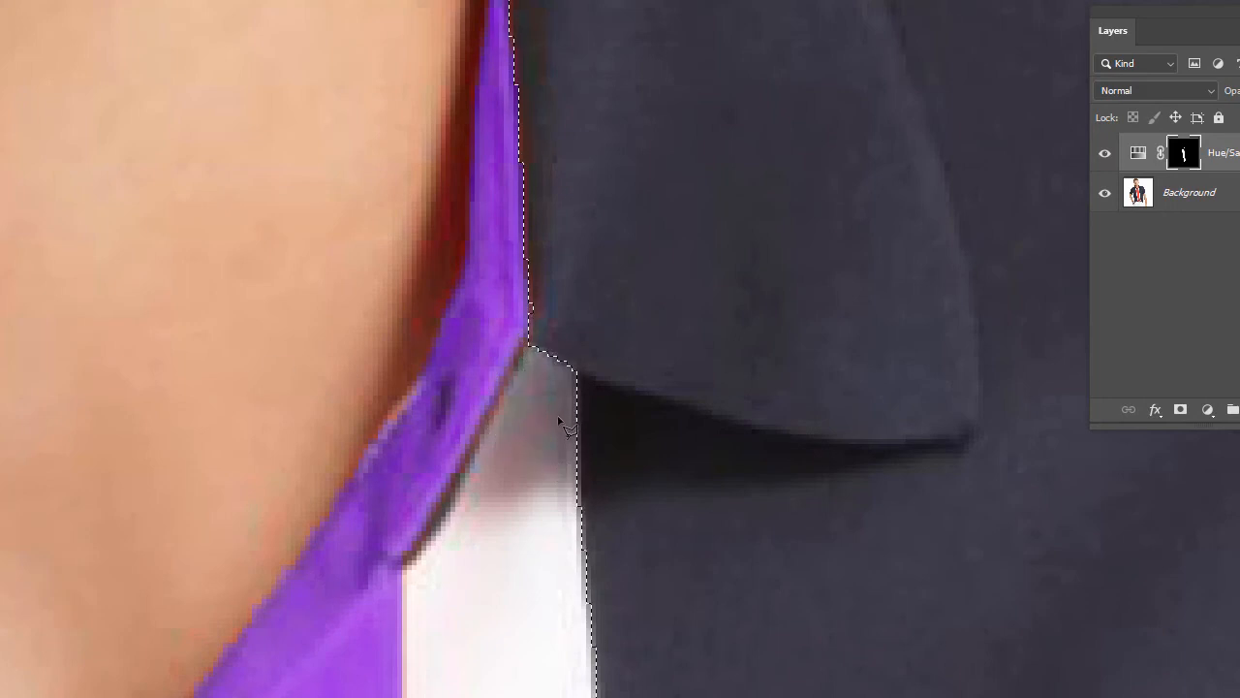
# Examine the selection edge along the right white stripe down to the hem and belt for stray areas
pyautogui.press('space')
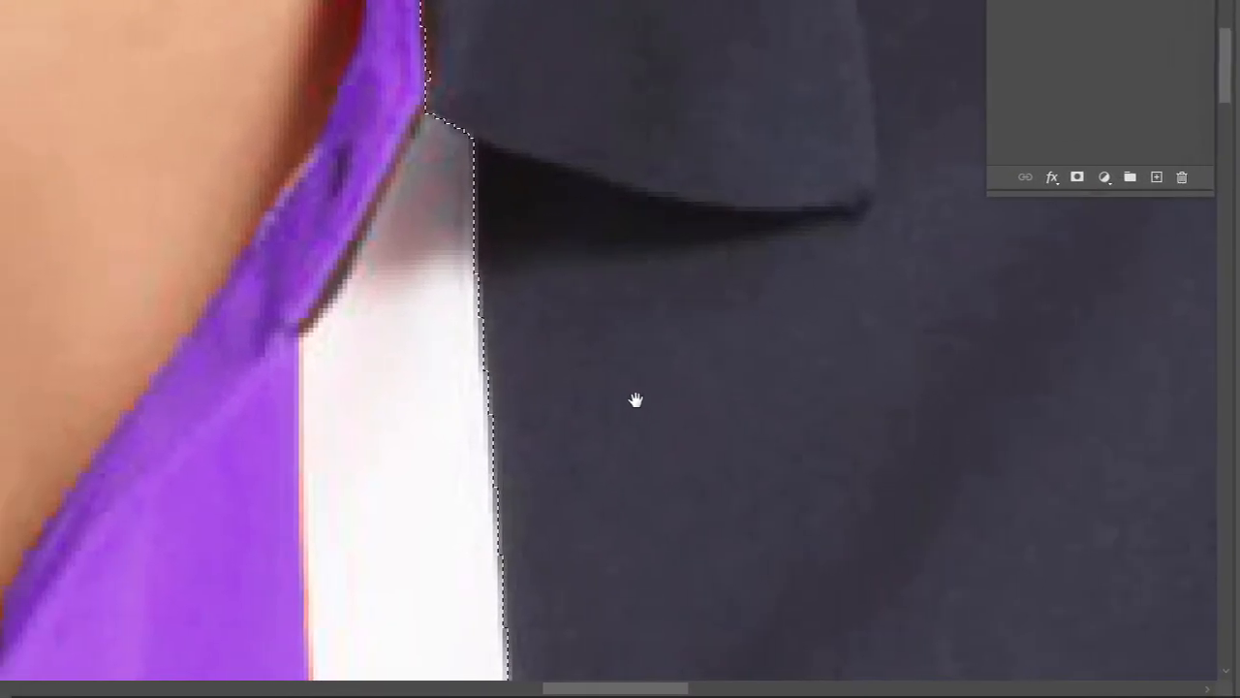
pyautogui.moveTo(743, 643); pyautogui.dragTo(615, 371)
pyautogui.moveTo(616, 137); pyautogui.dragTo(713, 306)
pyautogui.scroll(-5, 604, 341)
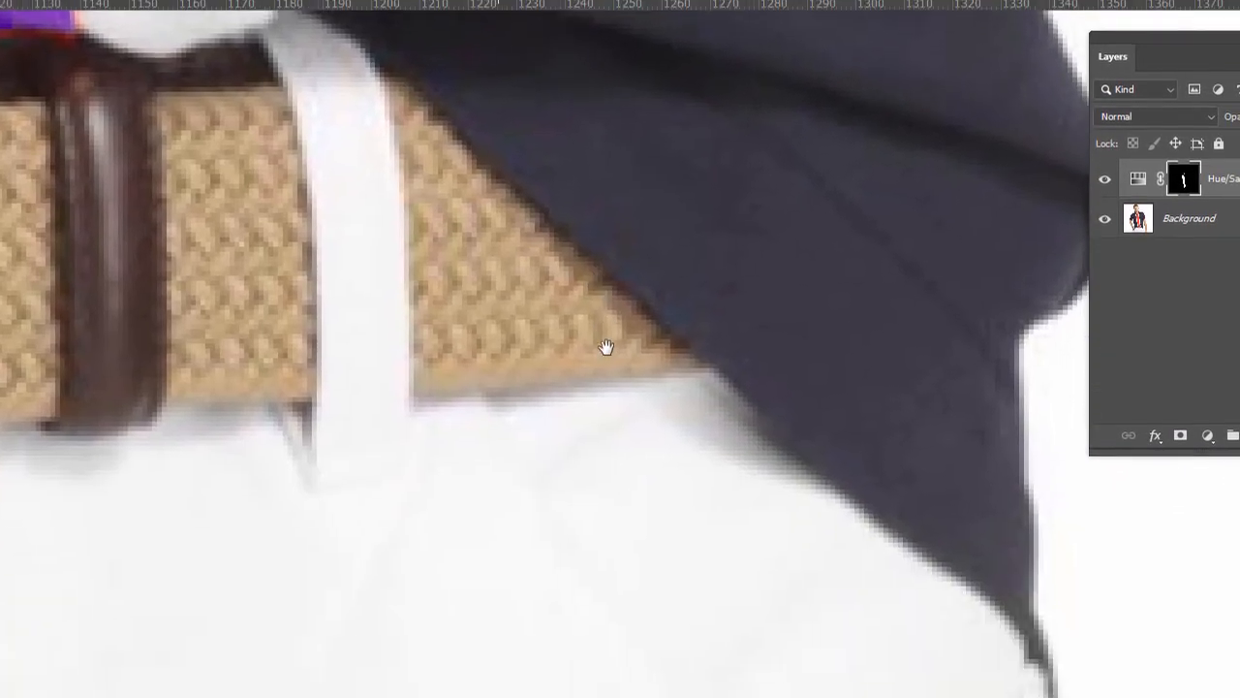
pyautogui.scroll(6, 654, 433)
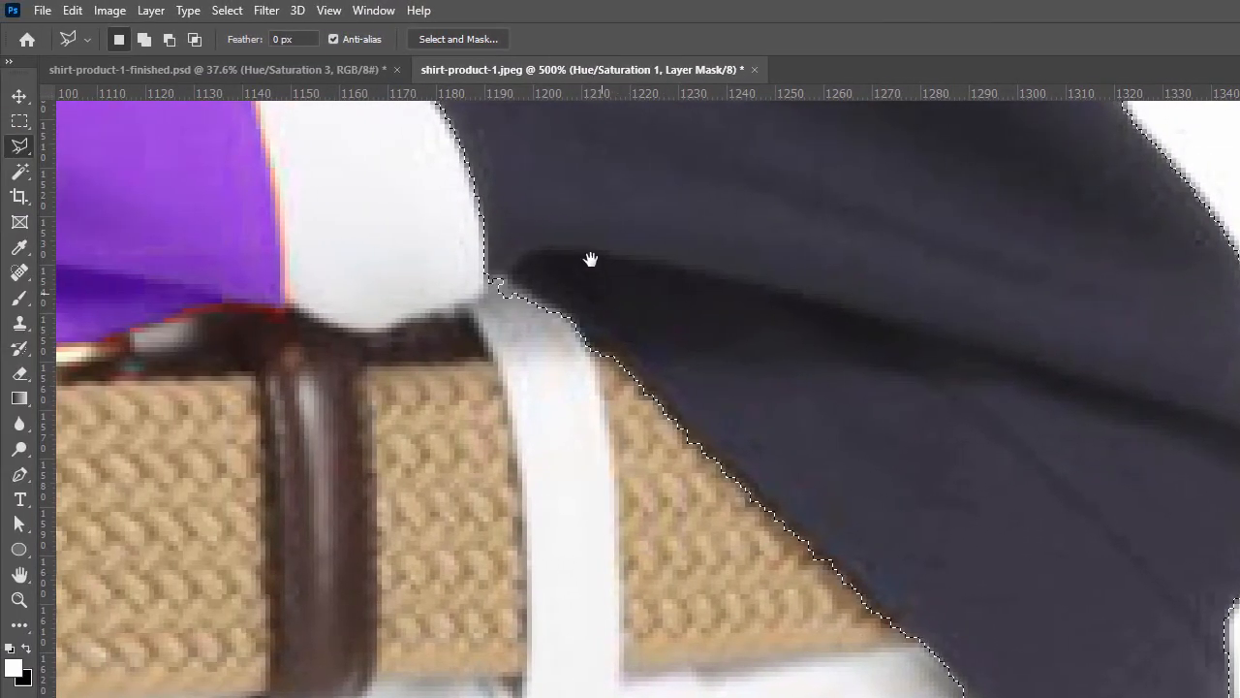
pyautogui.moveTo(438, 261); pyautogui.dragTo(532, 461)
pyautogui.scroll(-3, 684, 452)
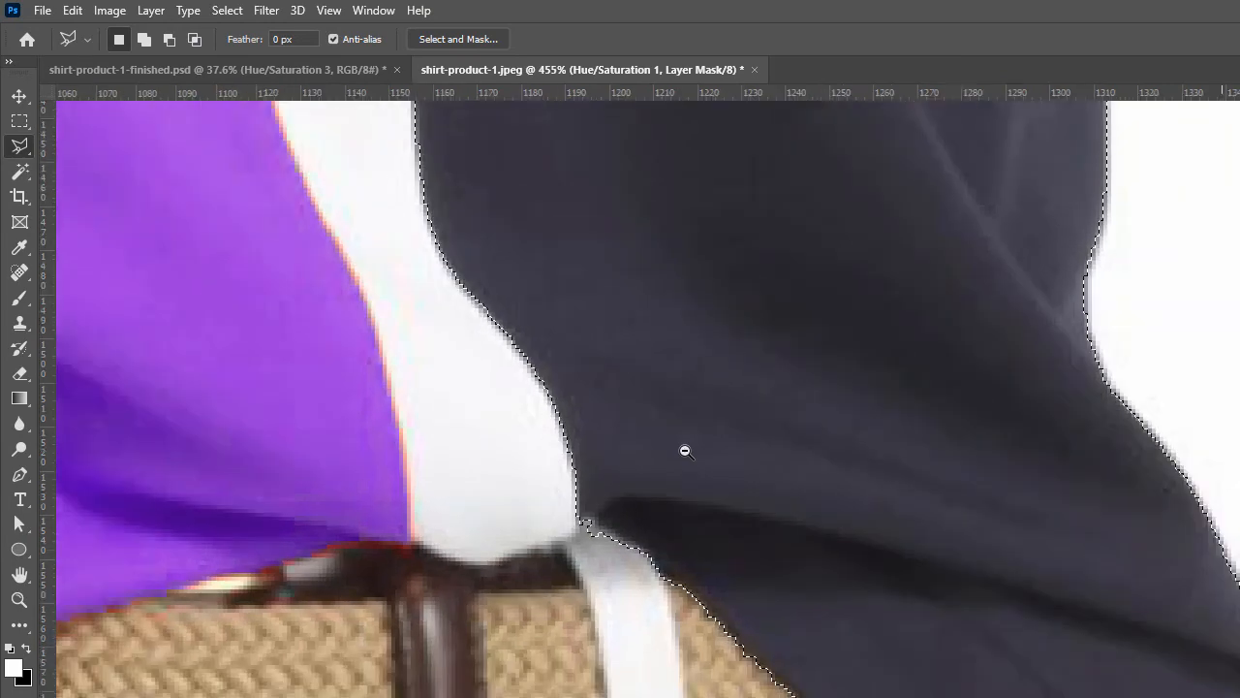
pyautogui.scroll(-4, 656, 451)
# Subtract the strip of skin beneath the inner corner of the right sleeve cuff from the selection with the freehand Lasso tool
pyautogui.moveTo(865, 257); pyautogui.dragTo(690, 562)
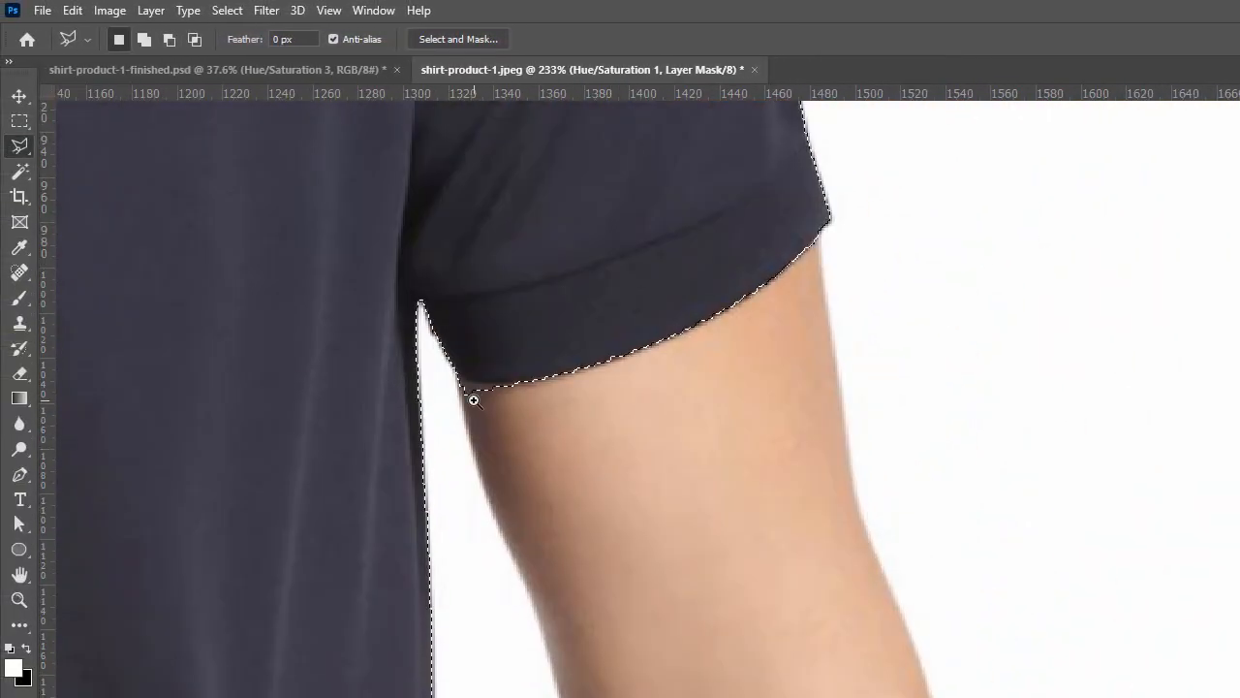
pyautogui.scroll(5, 474, 385)
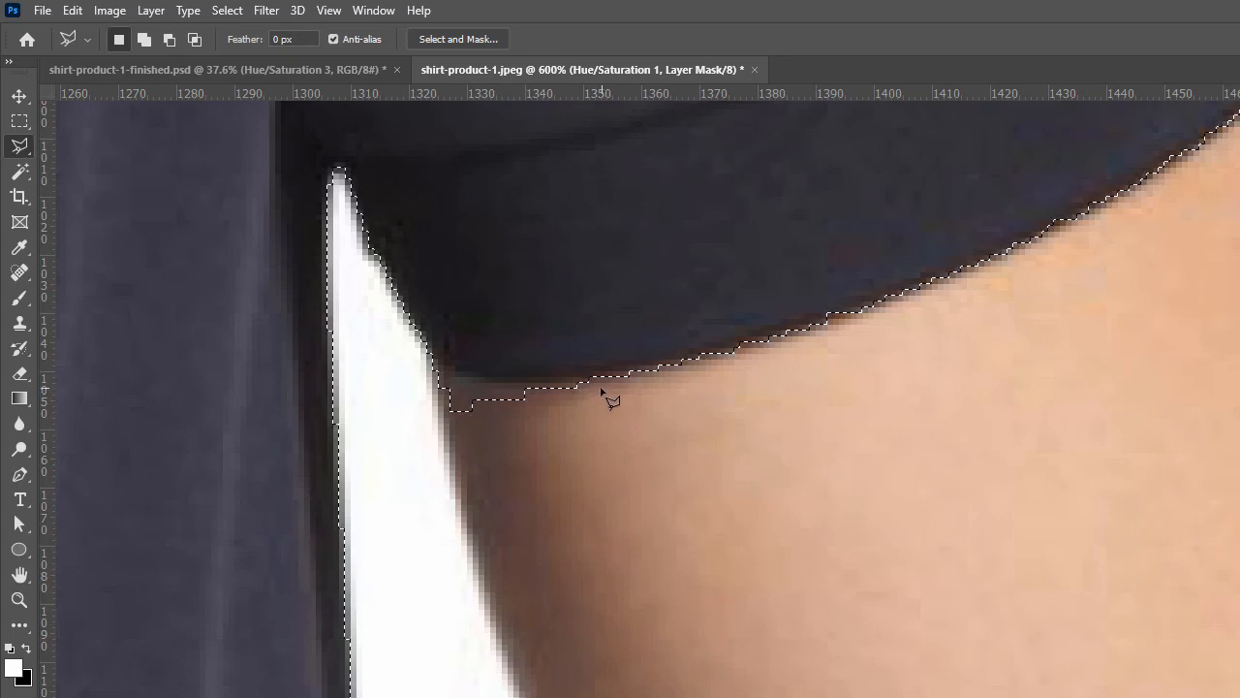
pyautogui.press('alt')
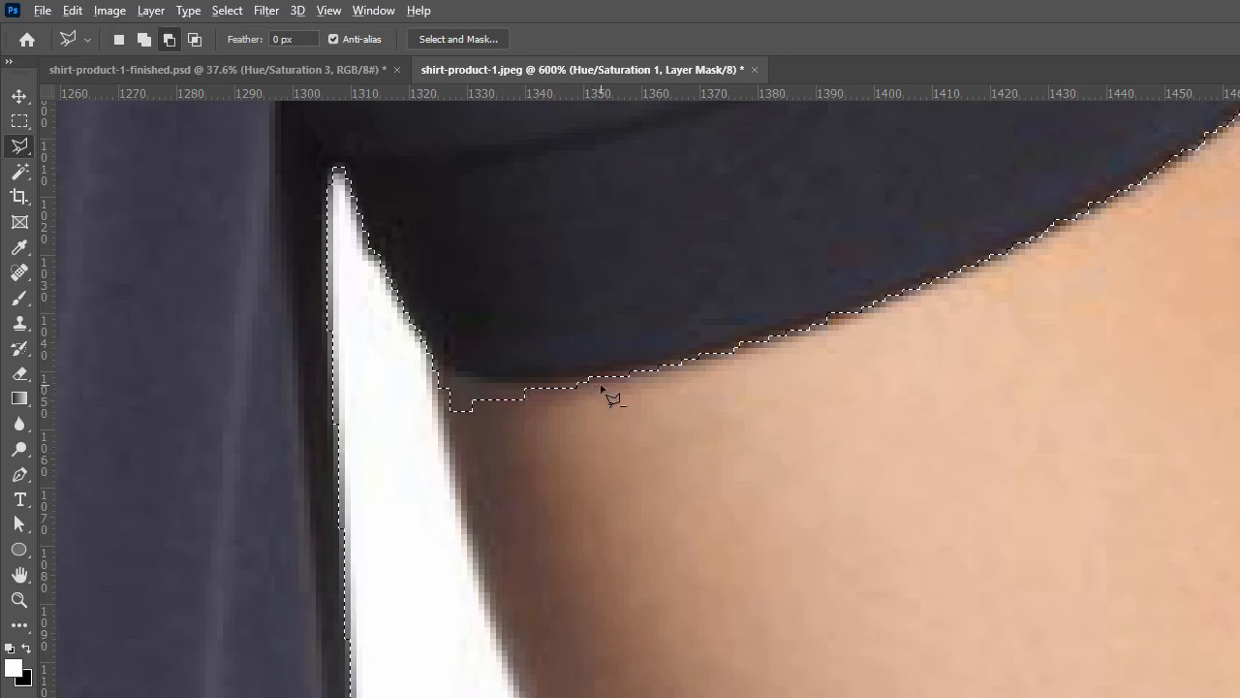
pyautogui.click(572, 387)
pyautogui.rightClick(21, 148)
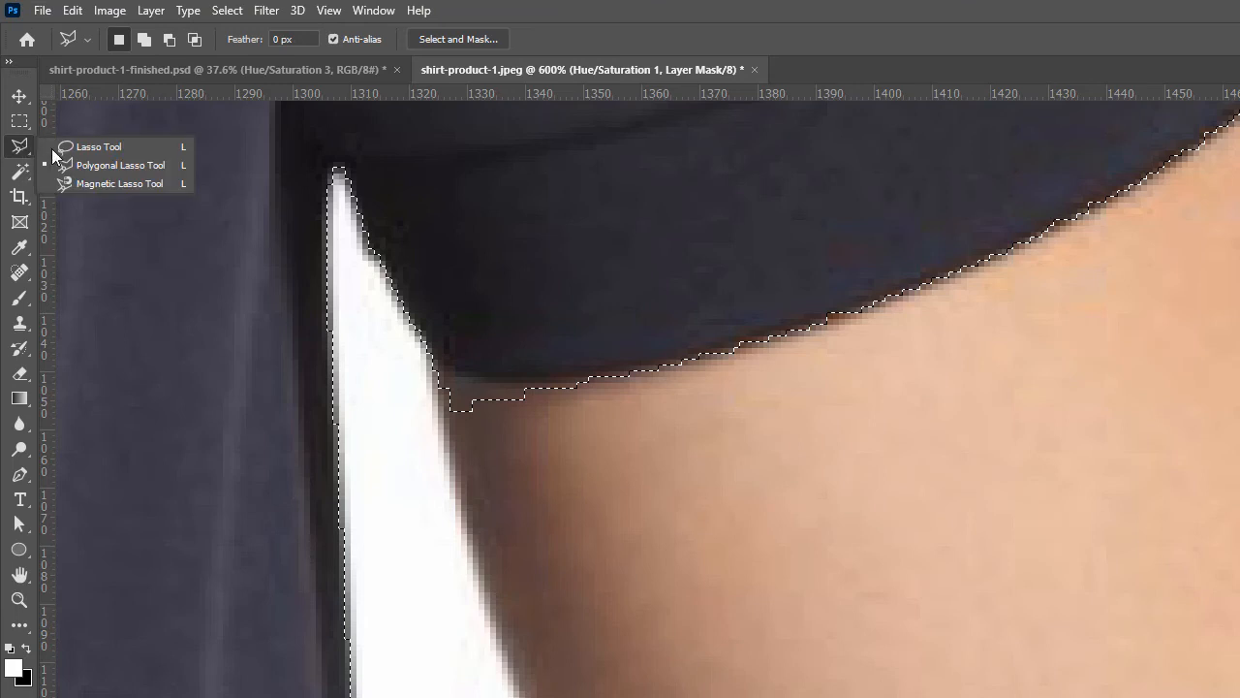
pyautogui.click(96, 149)
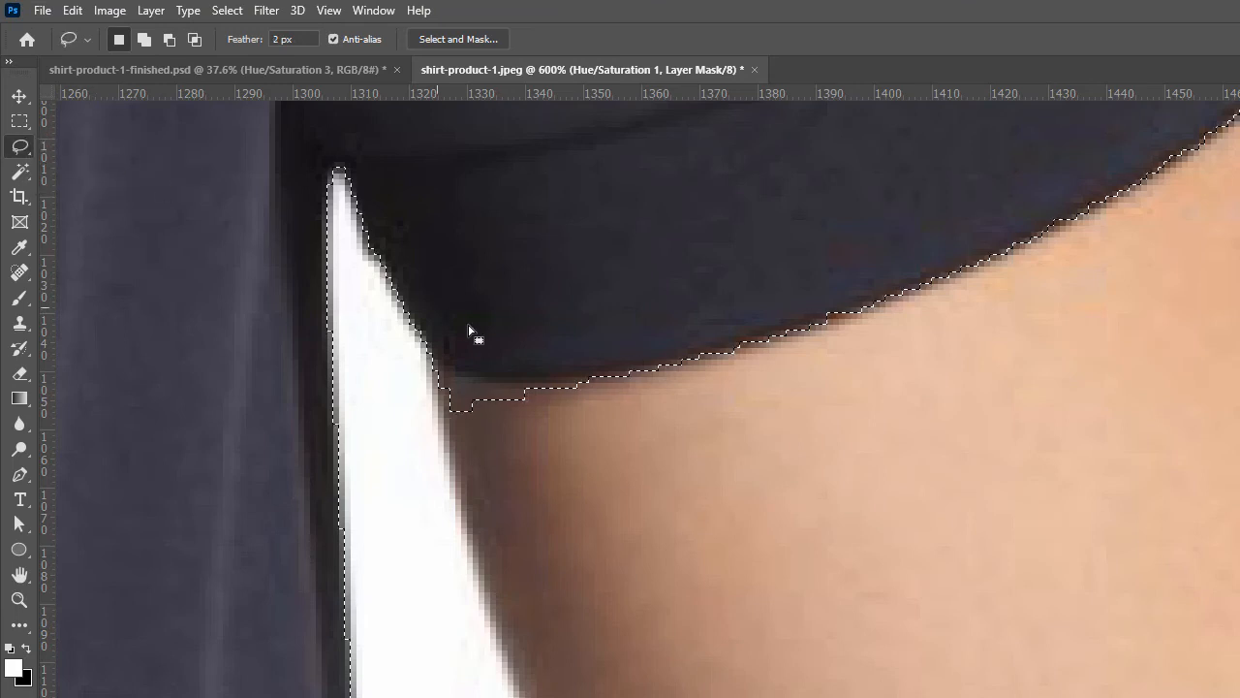
pyautogui.press('alt')
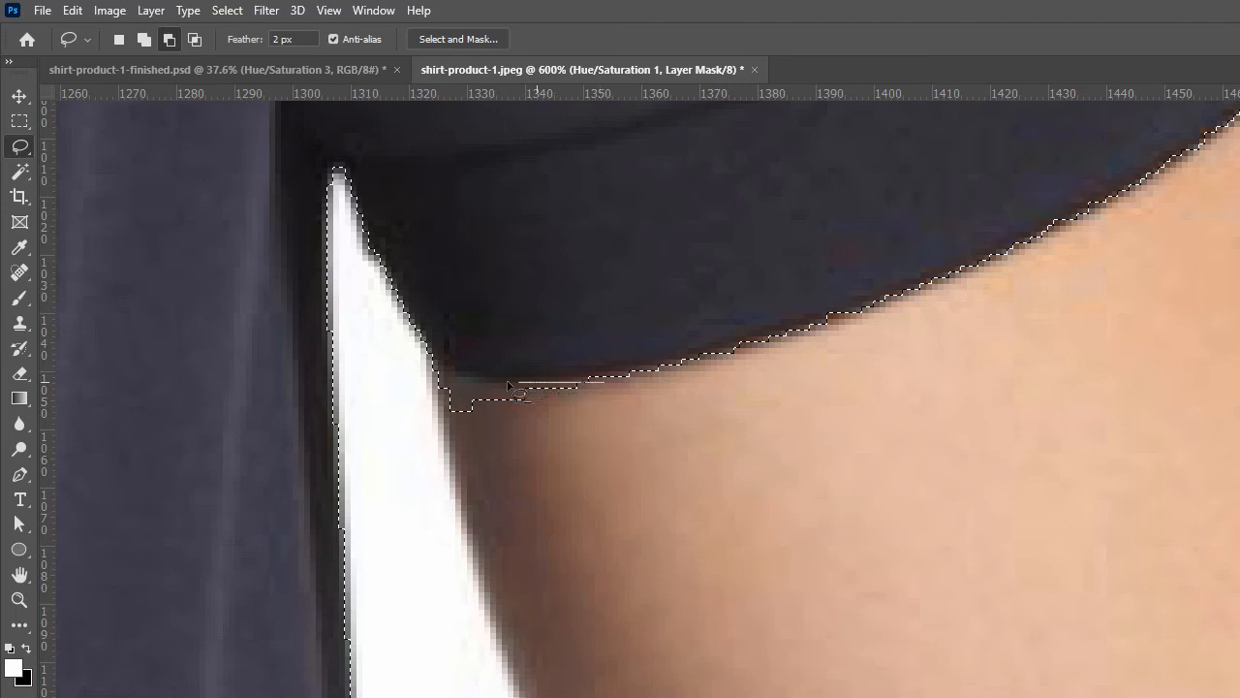
pyautogui.moveTo(423, 363)
pyautogui.mouseDown()
pyautogui.moveTo(431, 456)
pyautogui.moveTo(563, 444)
pyautogui.moveTo(603, 412)
pyautogui.moveTo(598, 382)
pyautogui.mouseUp()
# Examine the selection edge along the right sleeve, shoulder and collar for inaccuracies
pyautogui.moveTo(953, 361); pyautogui.dragTo(705, 535)
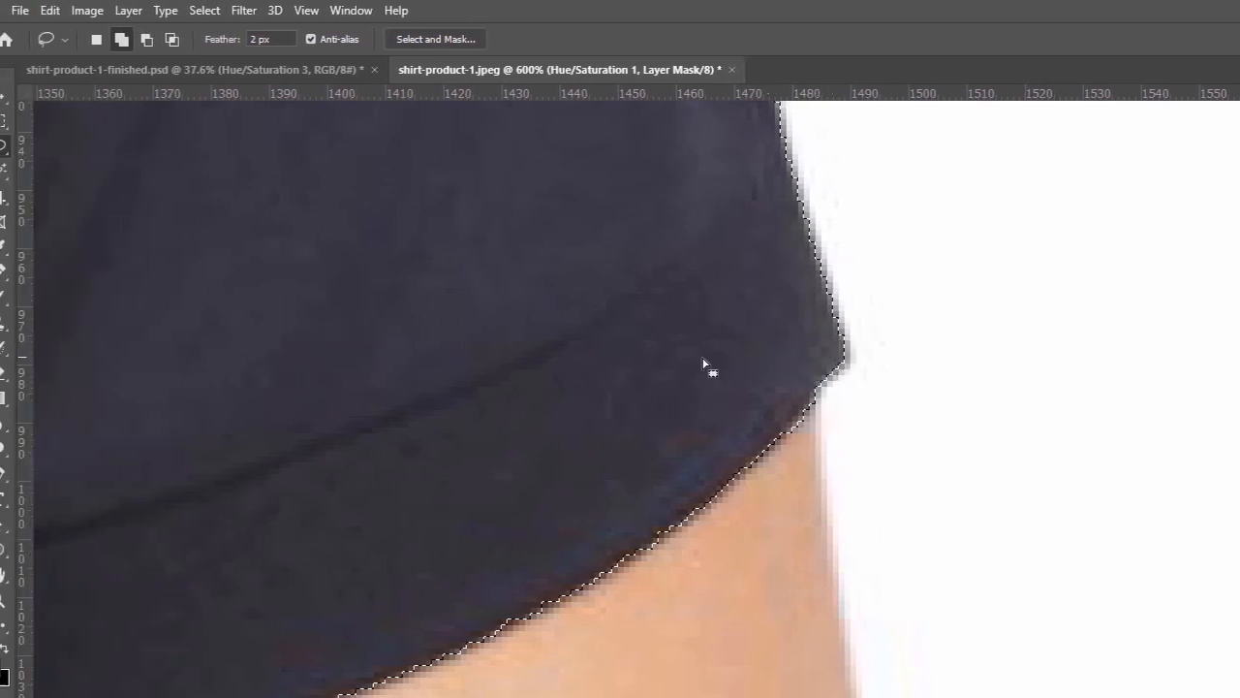
pyautogui.moveTo(706, 351); pyautogui.dragTo(830, 572)
pyautogui.moveTo(636, 365); pyautogui.dragTo(700, 587)
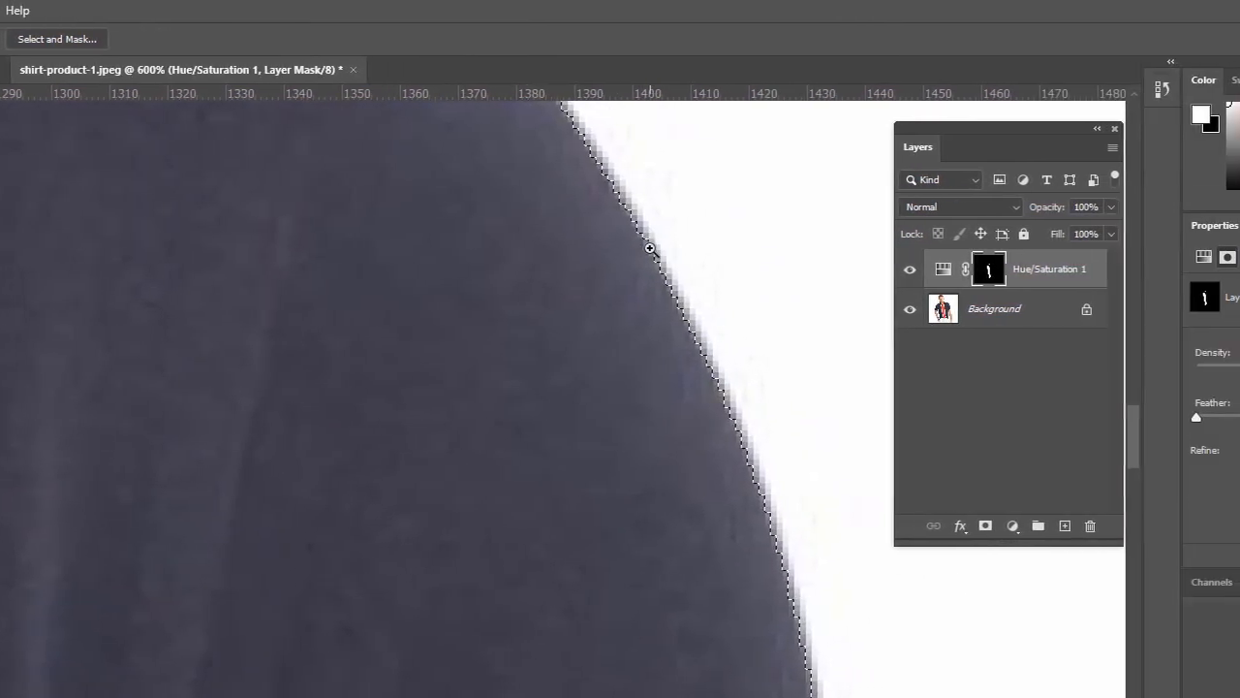
pyautogui.click(639, 248)
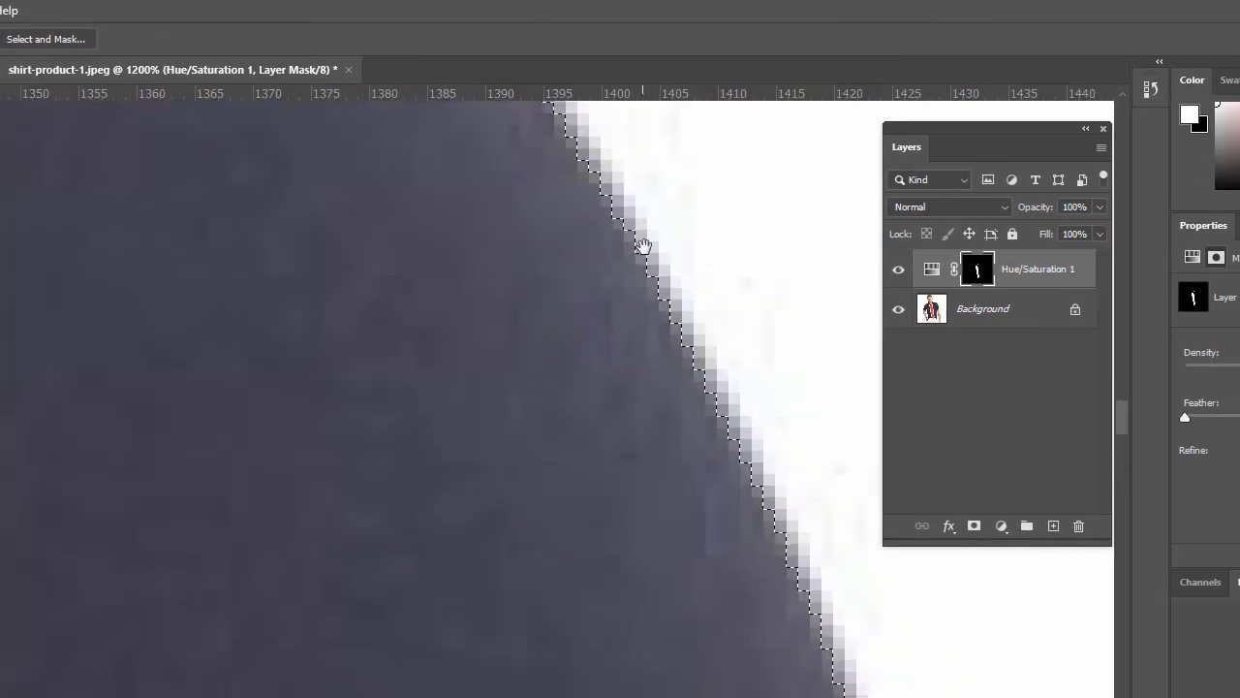
pyautogui.moveTo(629, 235); pyautogui.dragTo(717, 390)
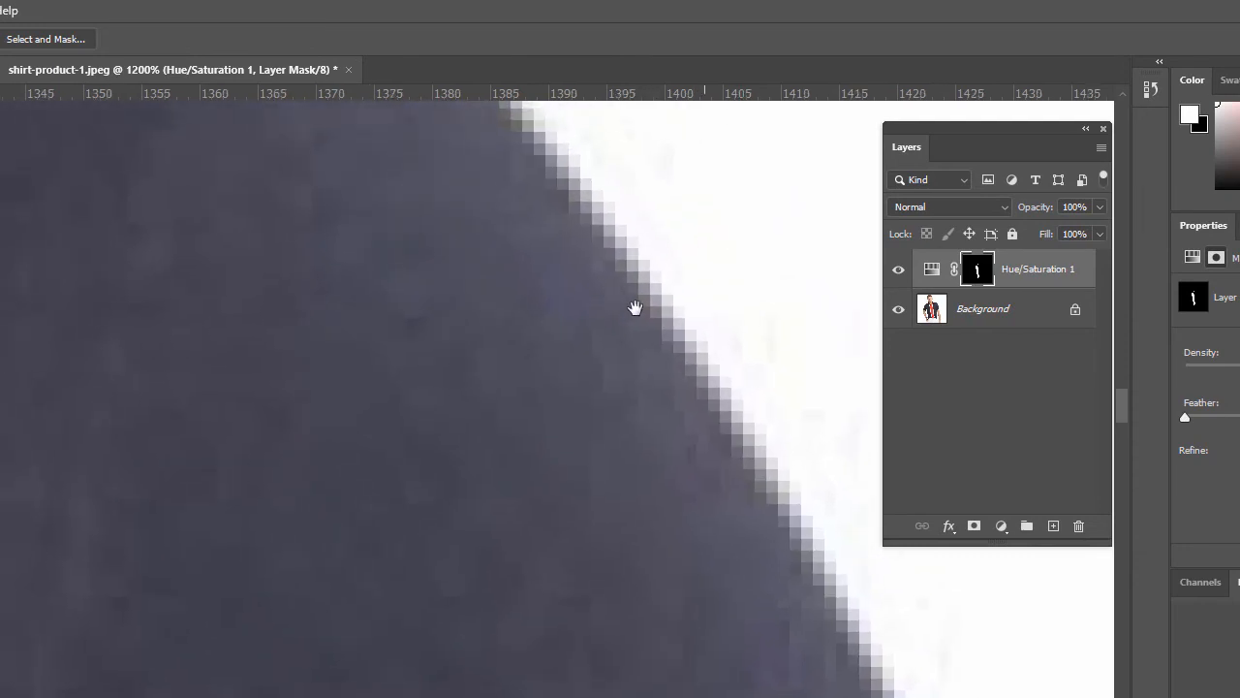
pyautogui.moveTo(614, 287); pyautogui.dragTo(684, 378)
pyautogui.moveTo(607, 310); pyautogui.dragTo(648, 393)
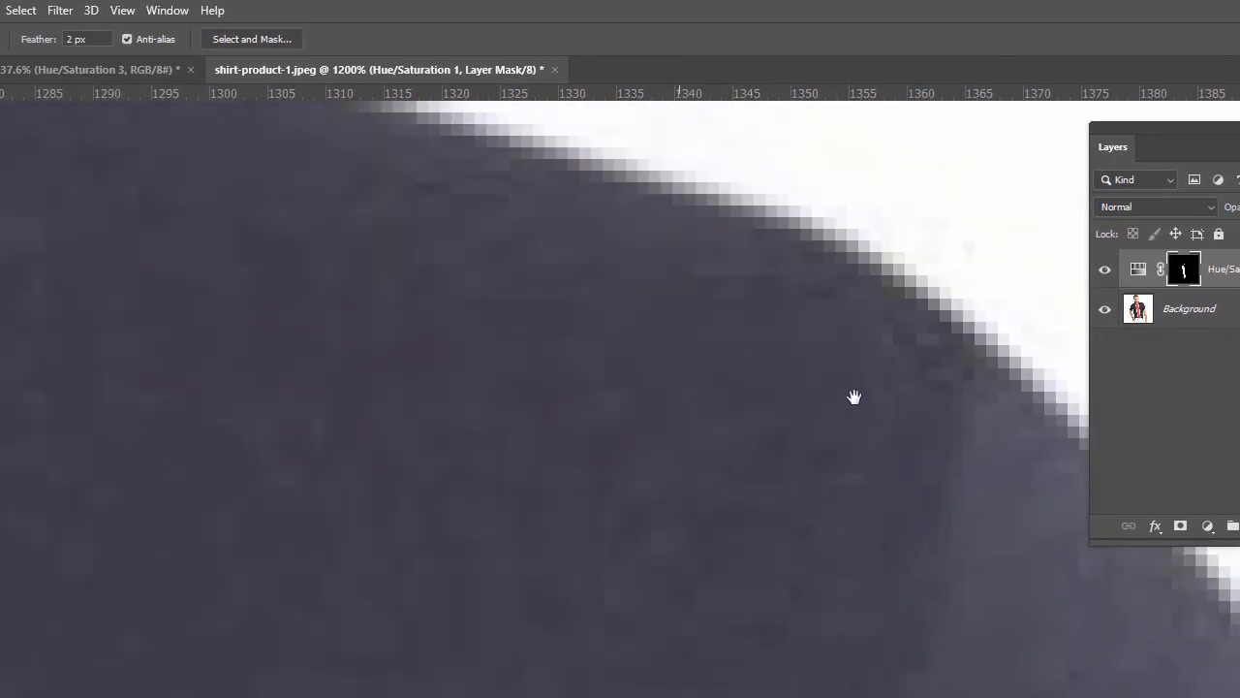
pyautogui.moveTo(456, 358); pyautogui.dragTo(918, 498)
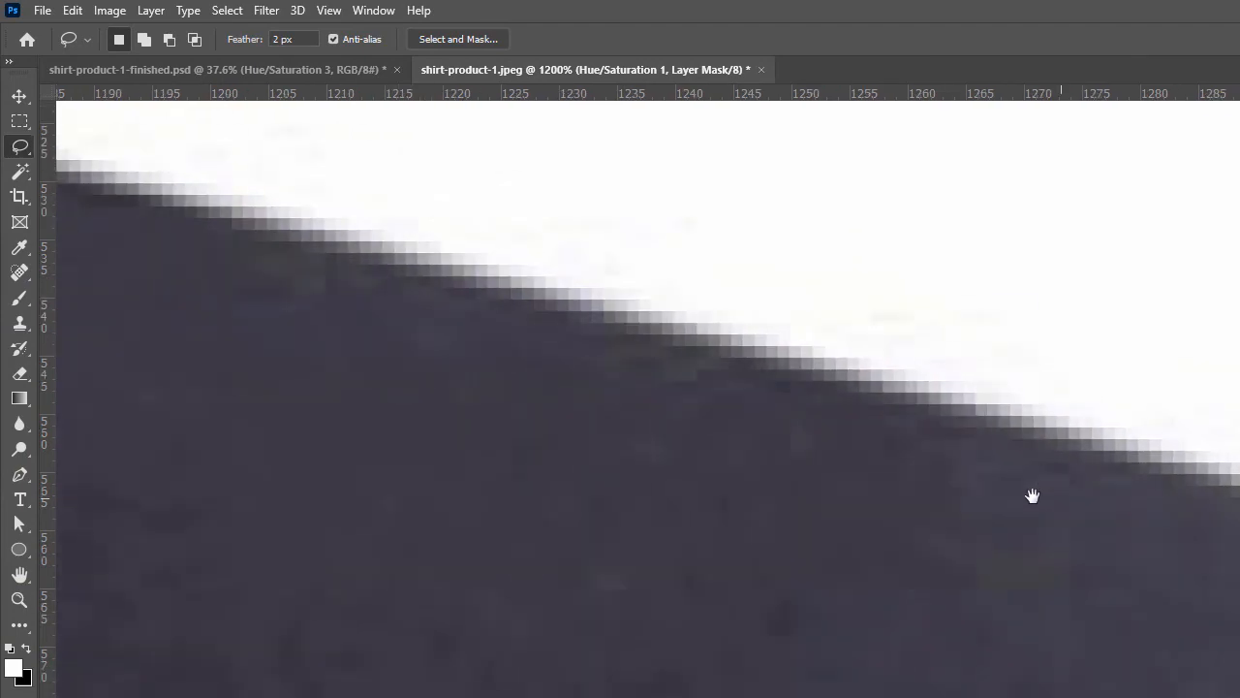
pyautogui.moveTo(638, 502); pyautogui.dragTo(632, 506)
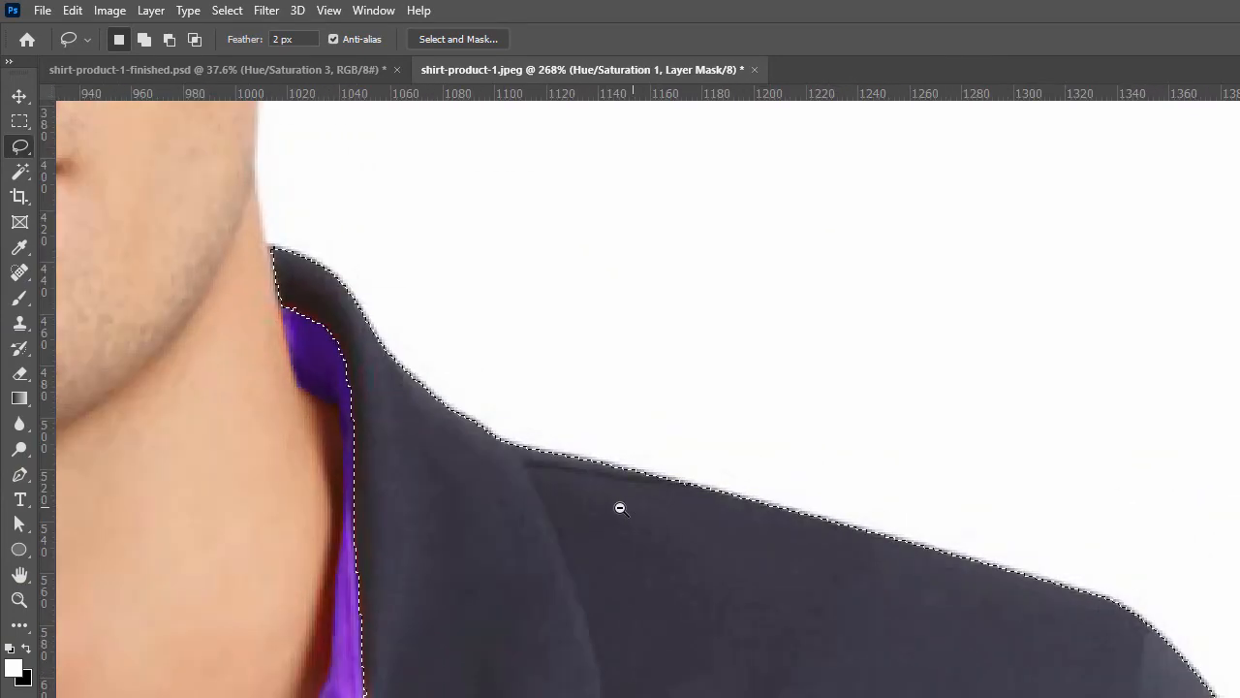
pyautogui.keyDown('alt'); pyautogui.click(568, 521); pyautogui.keyUp('alt')
pyautogui.moveTo(686, 593); pyautogui.dragTo(978, 554)
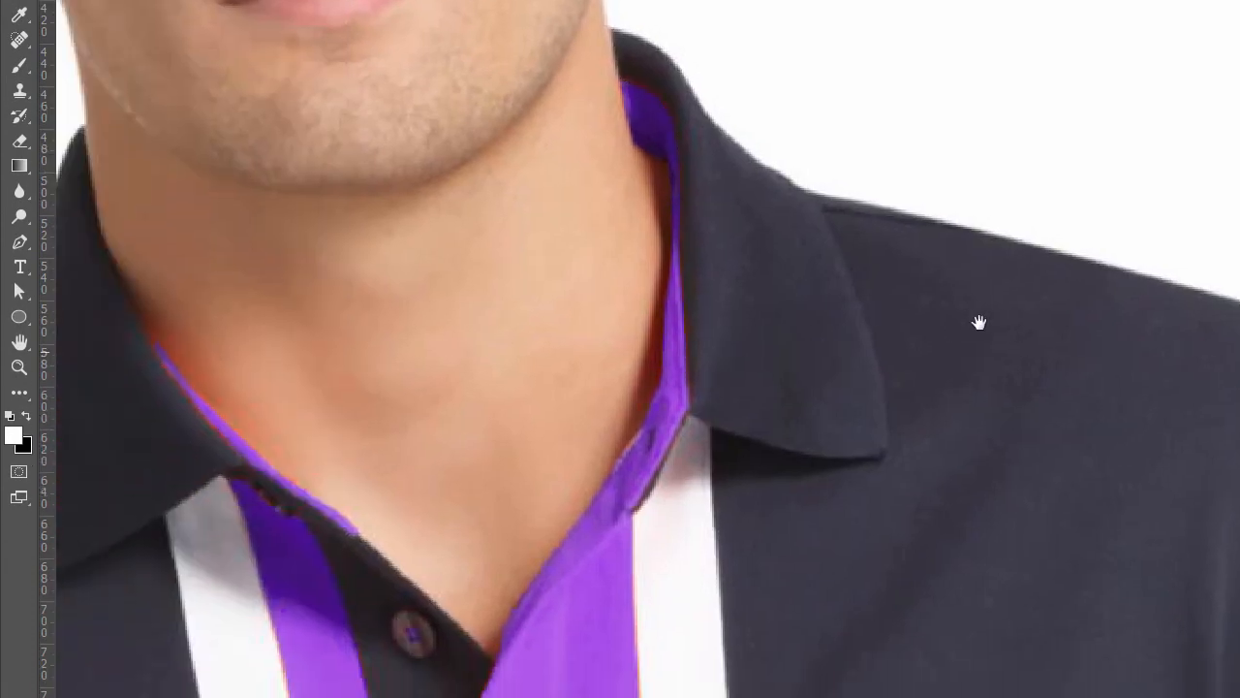
pyautogui.moveTo(979, 323); pyautogui.dragTo(1047, 284)
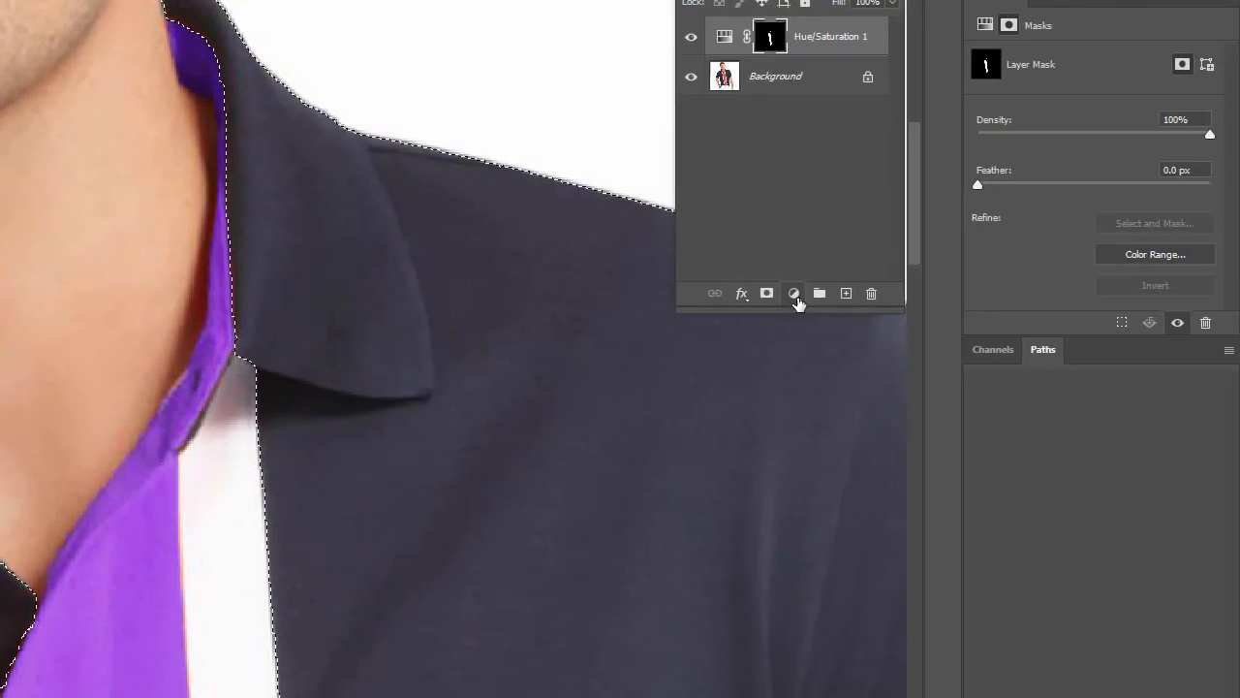
# Add a Hue/Saturation adjustment layer masked by the navy fabric selection, with hue -102 and saturation +21
pyautogui.click(793, 293)
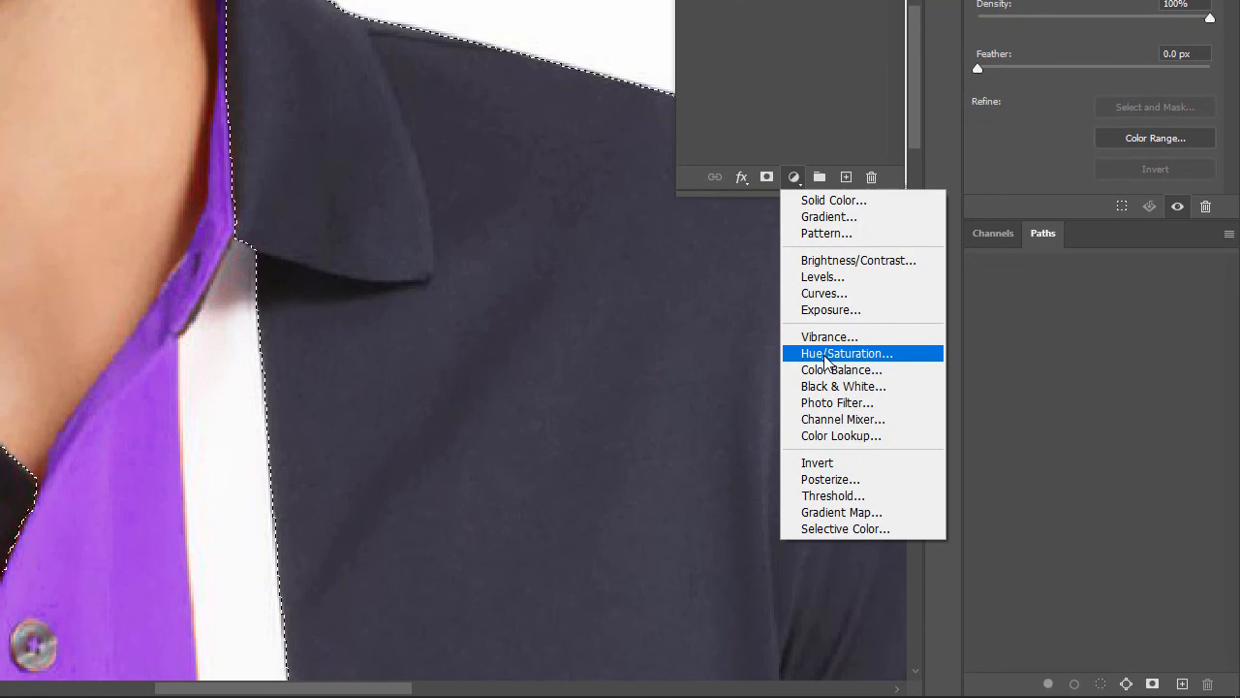
pyautogui.click(827, 355)
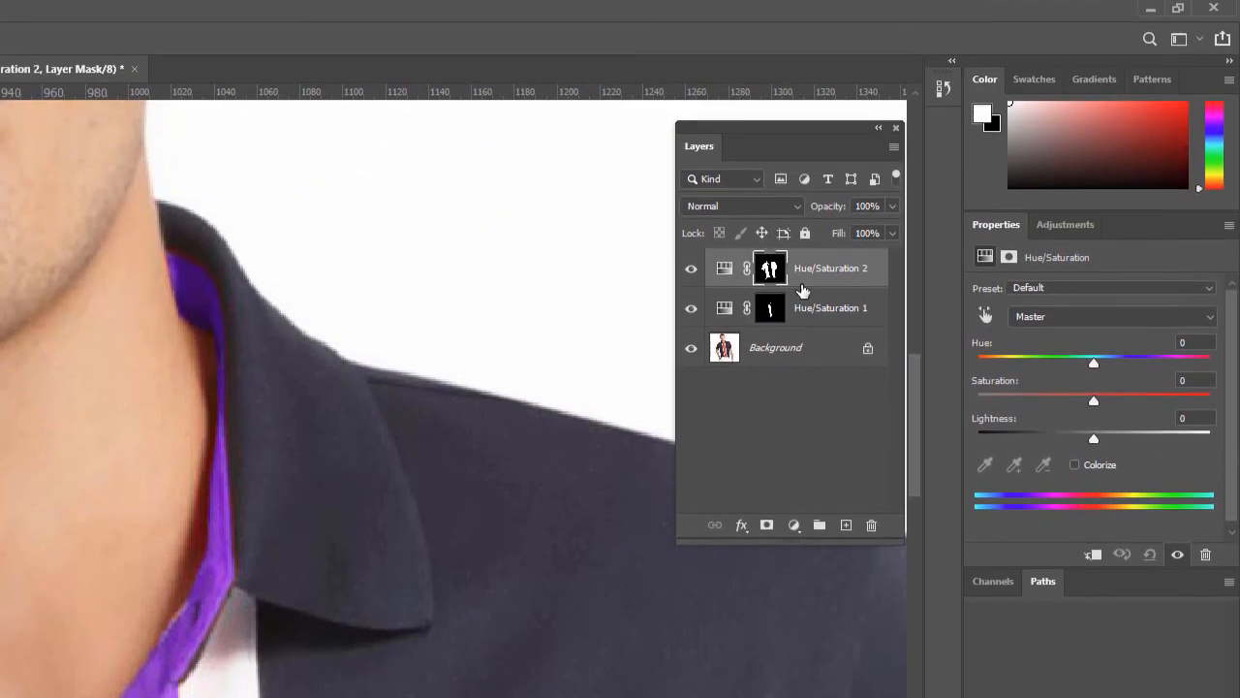
pyautogui.click(724, 271)
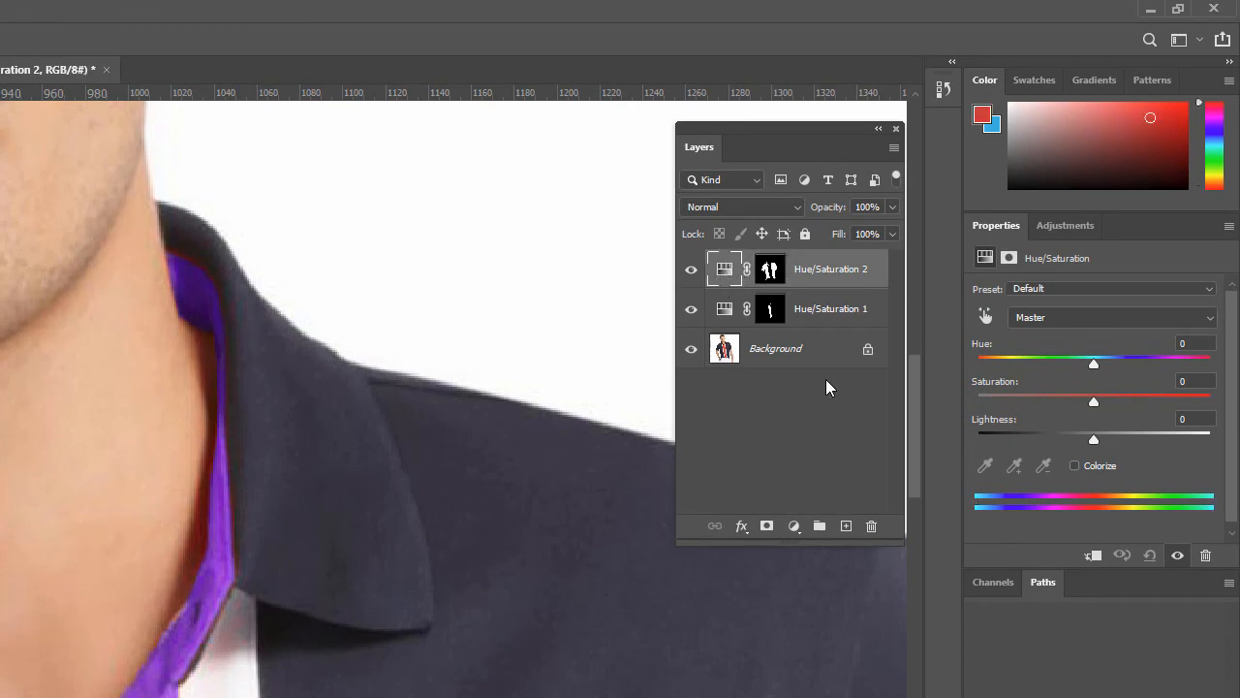
pyautogui.click(1115, 399)
pyautogui.moveTo(1096, 360); pyautogui.dragTo(1017, 379)
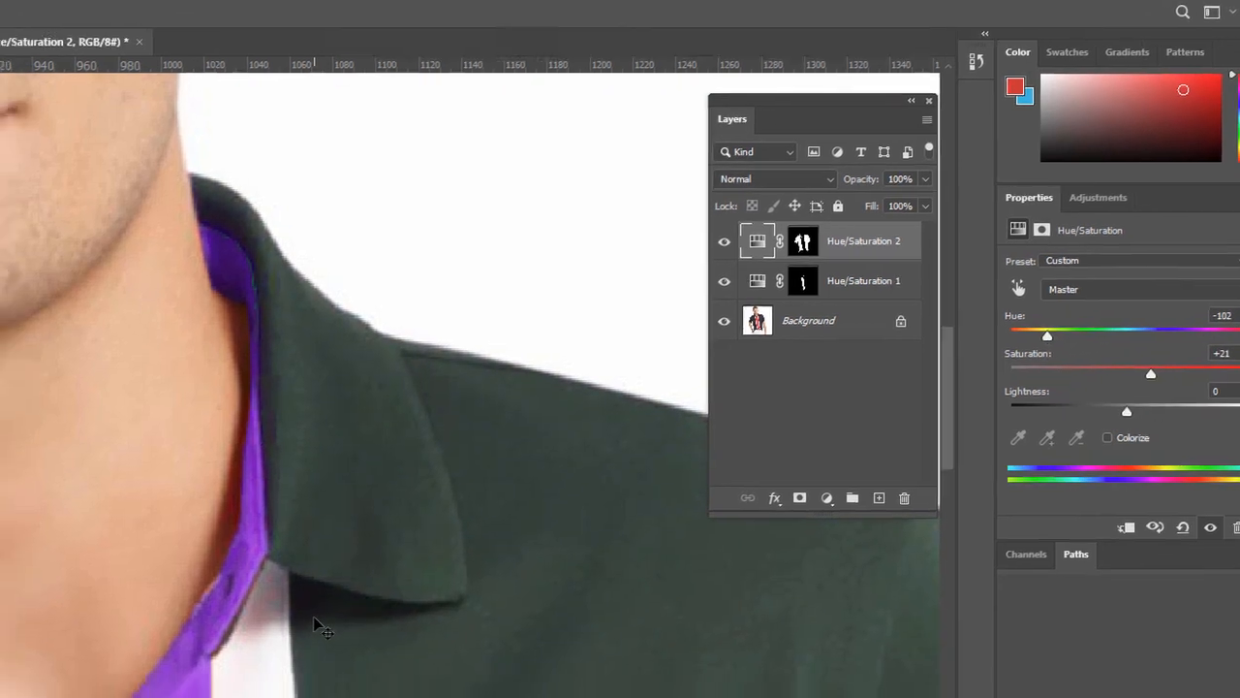
pyautogui.scroll(-6, 695, 295)
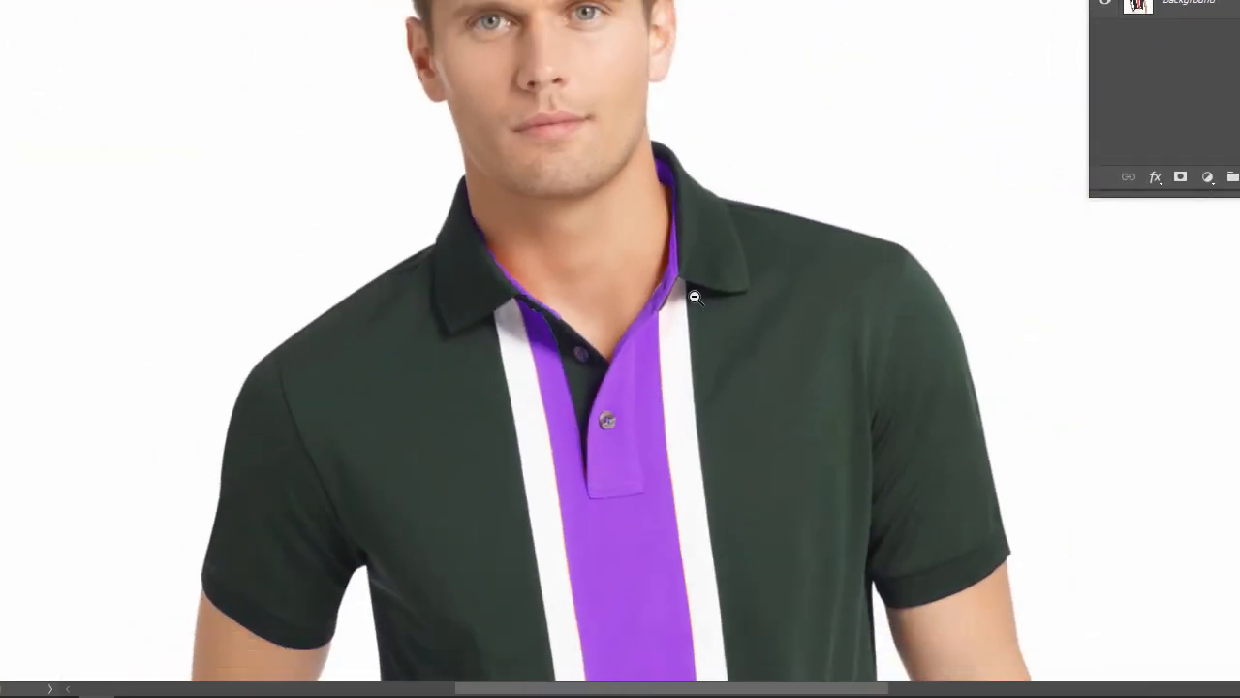
pyautogui.scroll(-2, 703, 333)
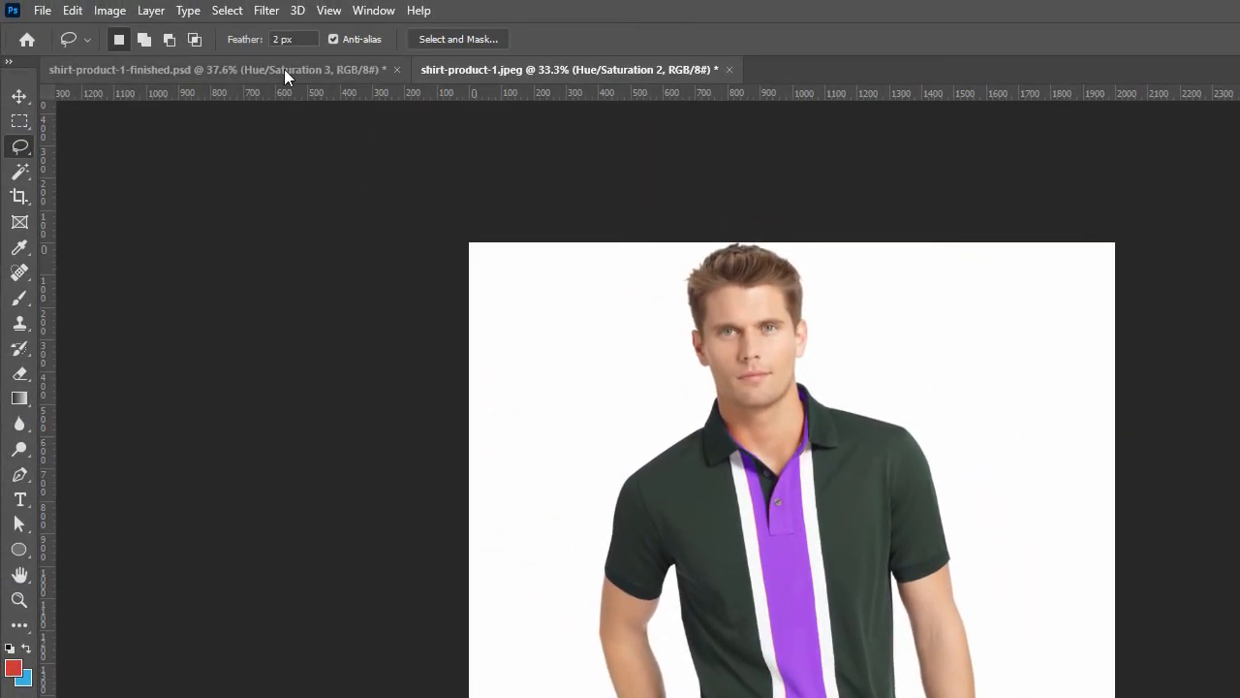
# Set the navy fabric adjustment's hue to -139, comparing the shirt color with shirt-product-1-finished.psd
pyautogui.click(284, 69)
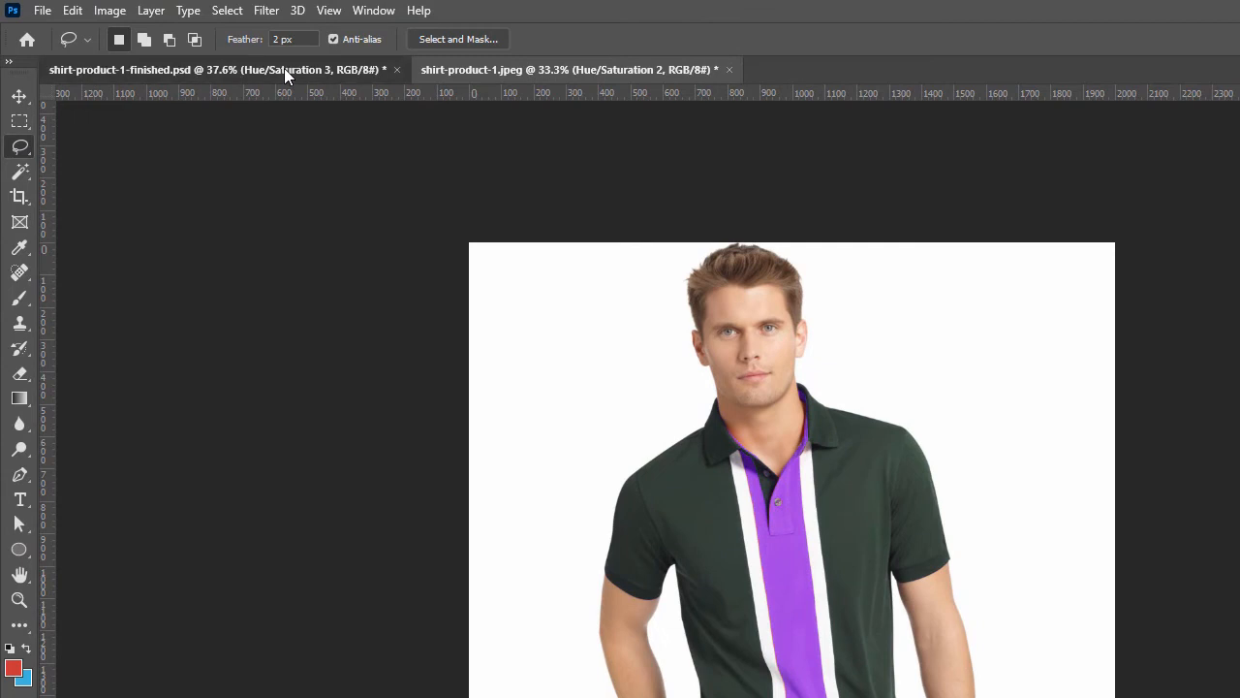
pyautogui.click(581, 74)
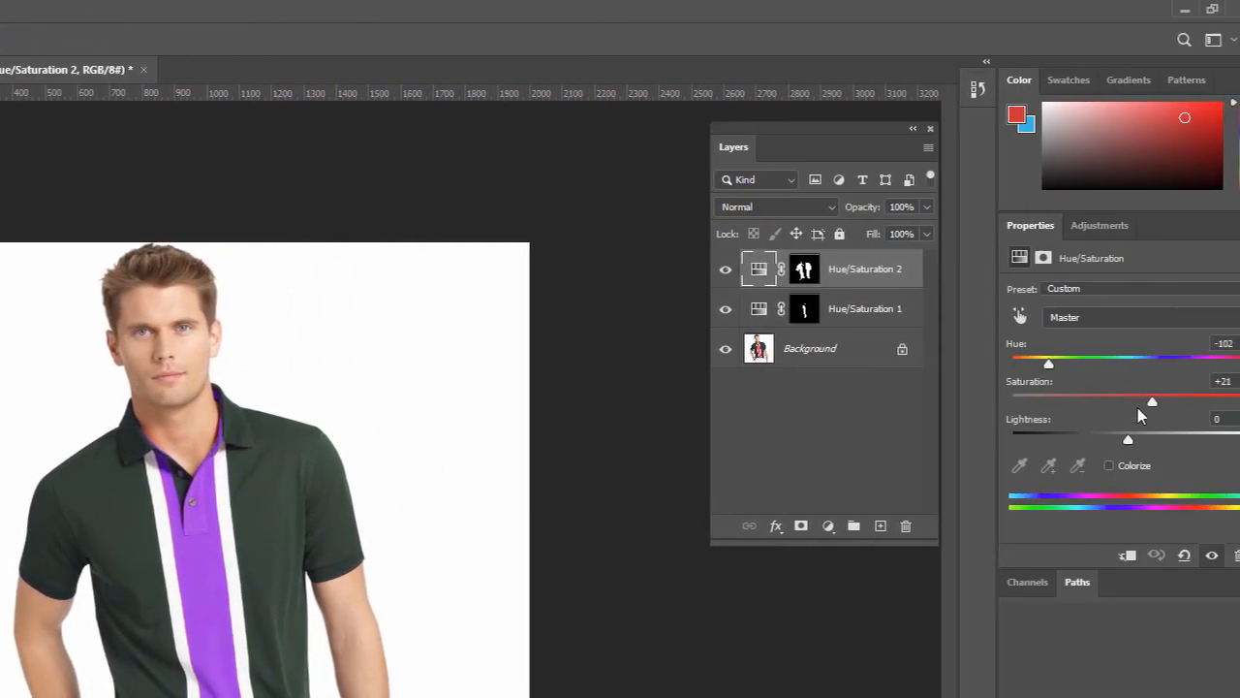
pyautogui.moveTo(1029, 362); pyautogui.dragTo(969, 361)
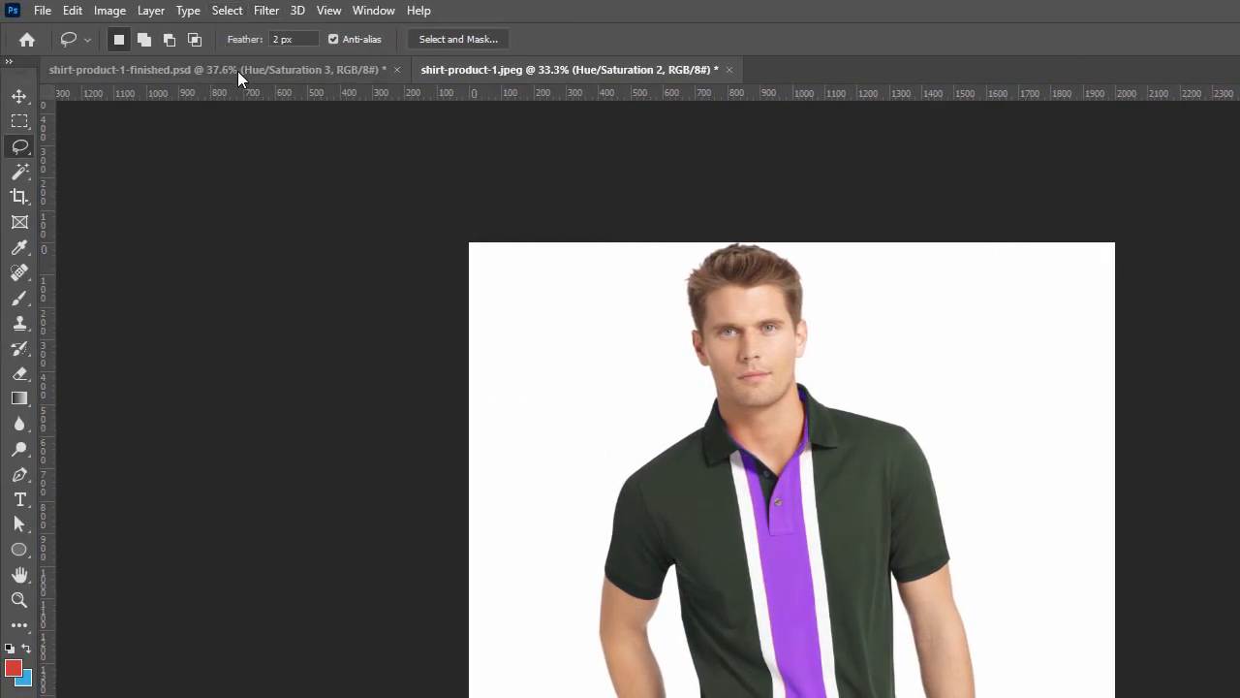
pyautogui.click(224, 70)
pyautogui.click(494, 72)
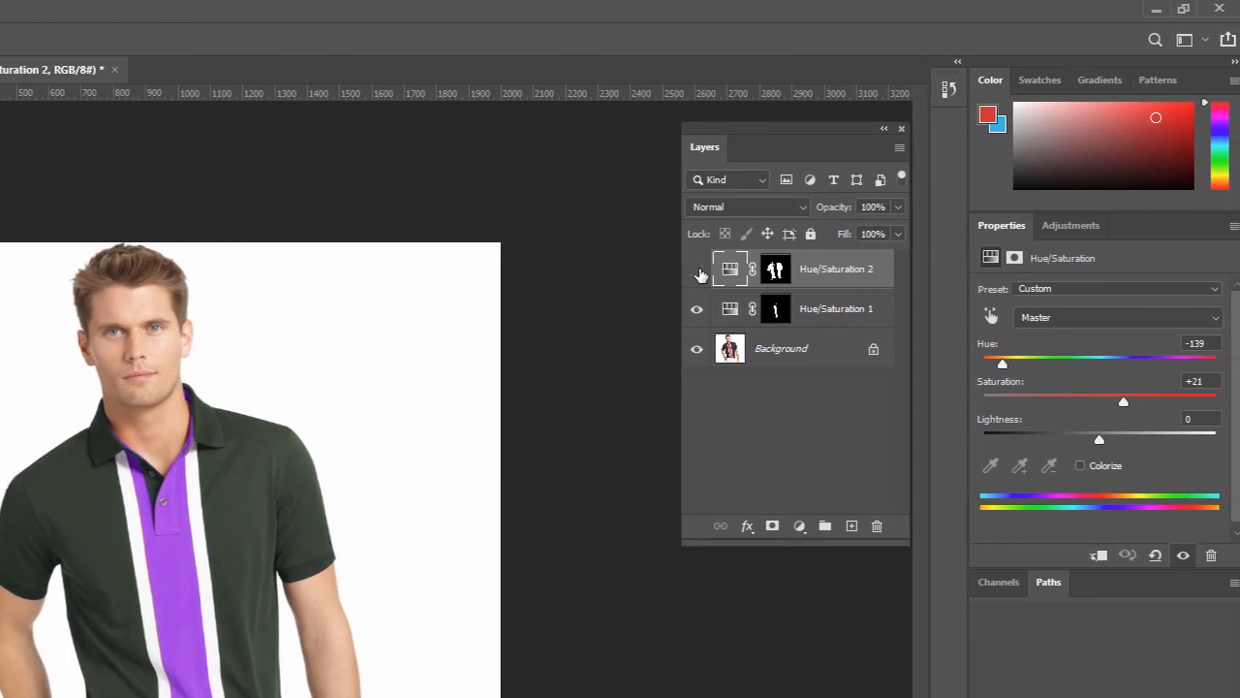
# Compare the shirt with and without the Hue/Saturation 2 adjustment by toggling the layer's visibility
pyautogui.click(691, 269)
pyautogui.click(691, 269)
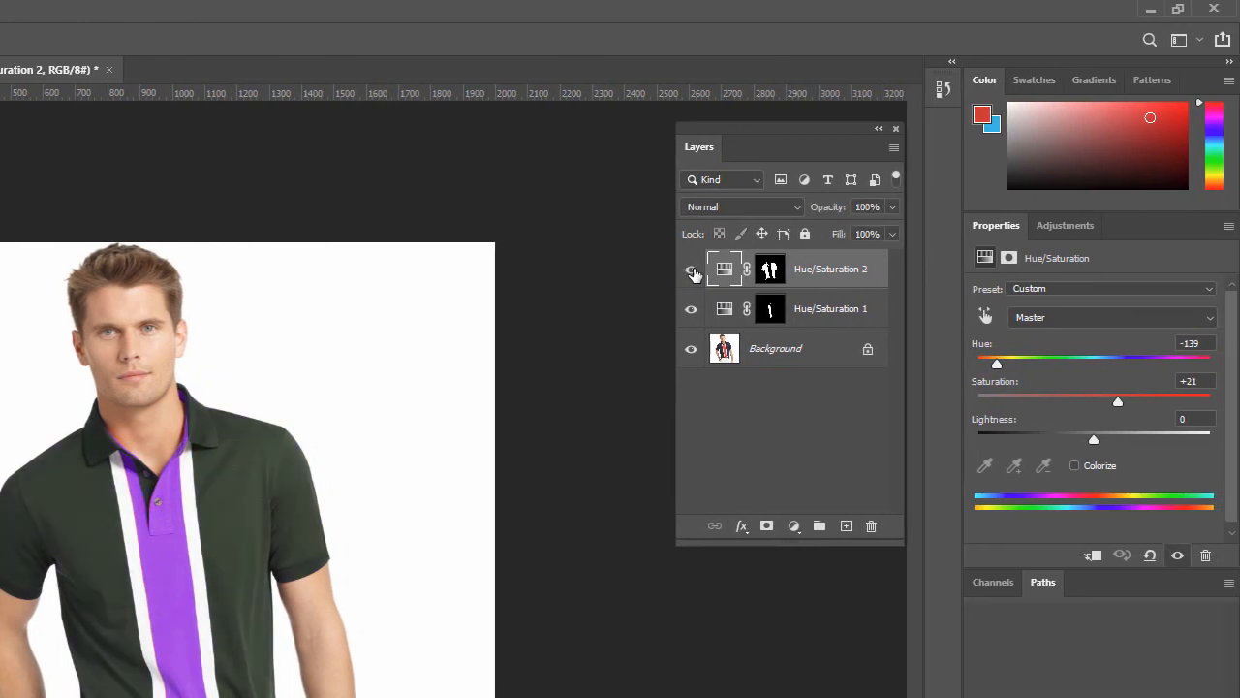
pyautogui.click(692, 271)
pyautogui.click(692, 271)
pyautogui.click(692, 272)
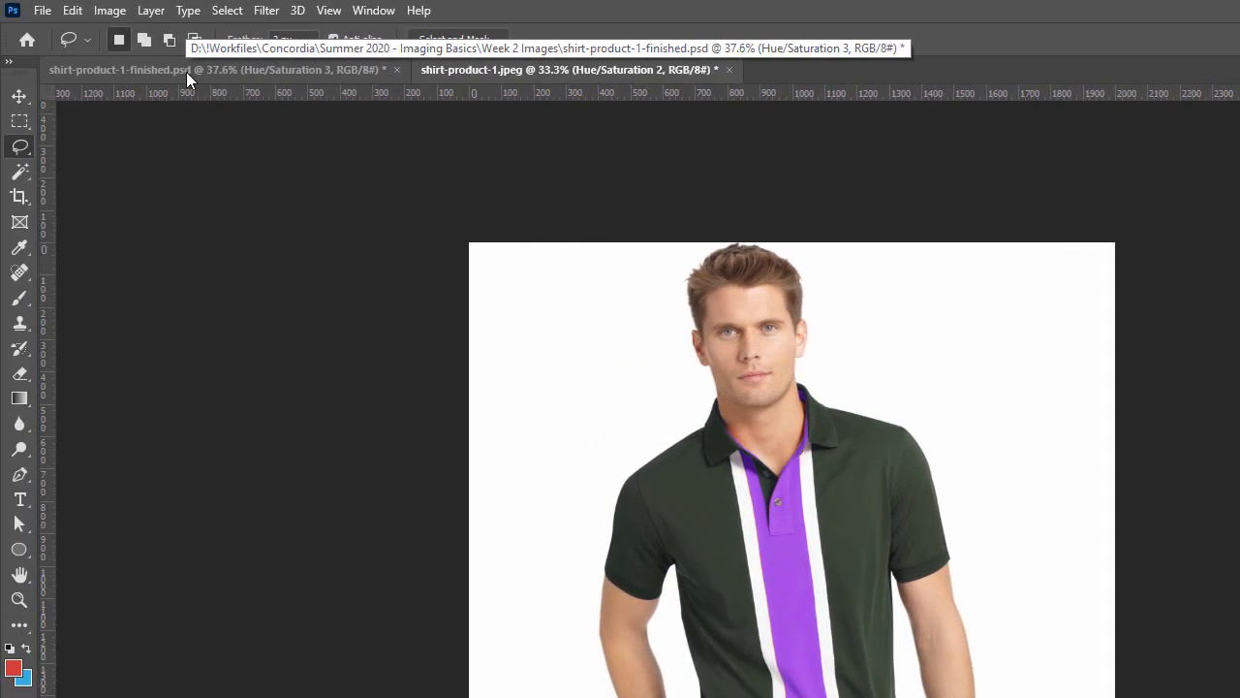
# Examine the recolored hair and eyes in shirt-product-1-finished.psd and compare them with shirt-product-1.jpeg
pyautogui.click(186, 76)
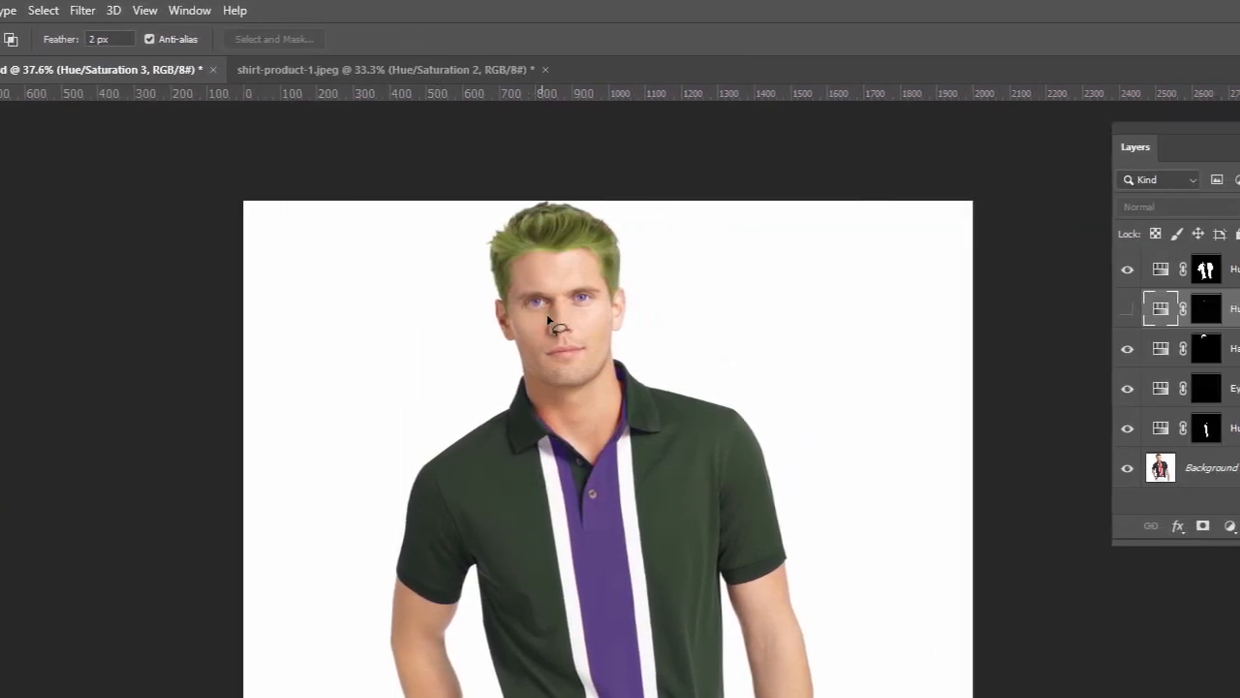
pyautogui.keyDown('ctrl'); pyautogui.click(707, 300); pyautogui.keyUp('ctrl')
pyautogui.moveTo(520, 297); pyautogui.dragTo(449, 324)
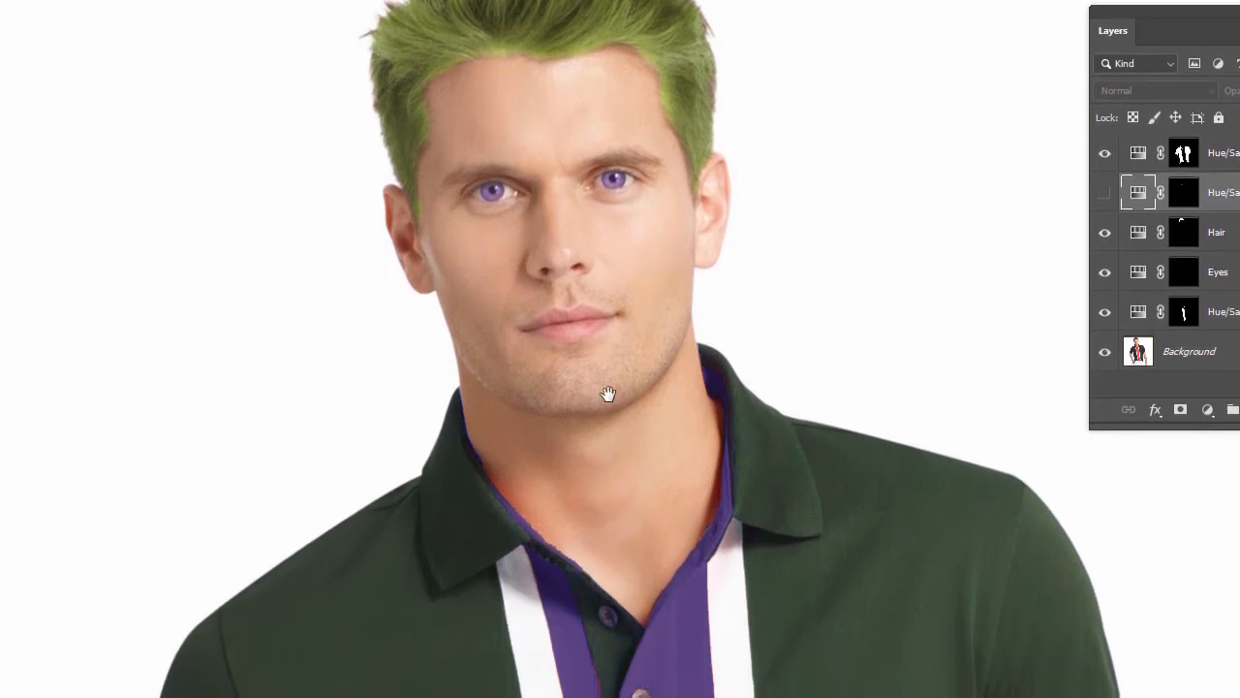
pyautogui.moveTo(577, 533); pyautogui.dragTo(577, 623)
pyautogui.moveTo(576, 507); pyautogui.dragTo(581, 586)
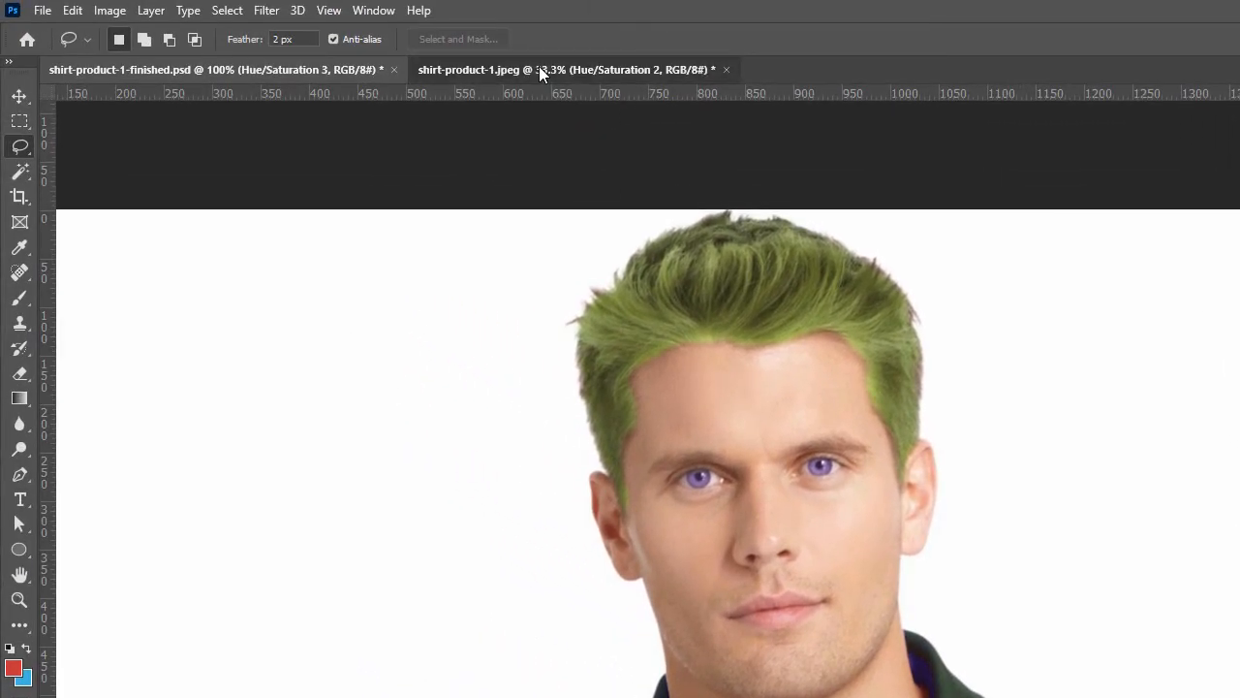
pyautogui.click(540, 70)
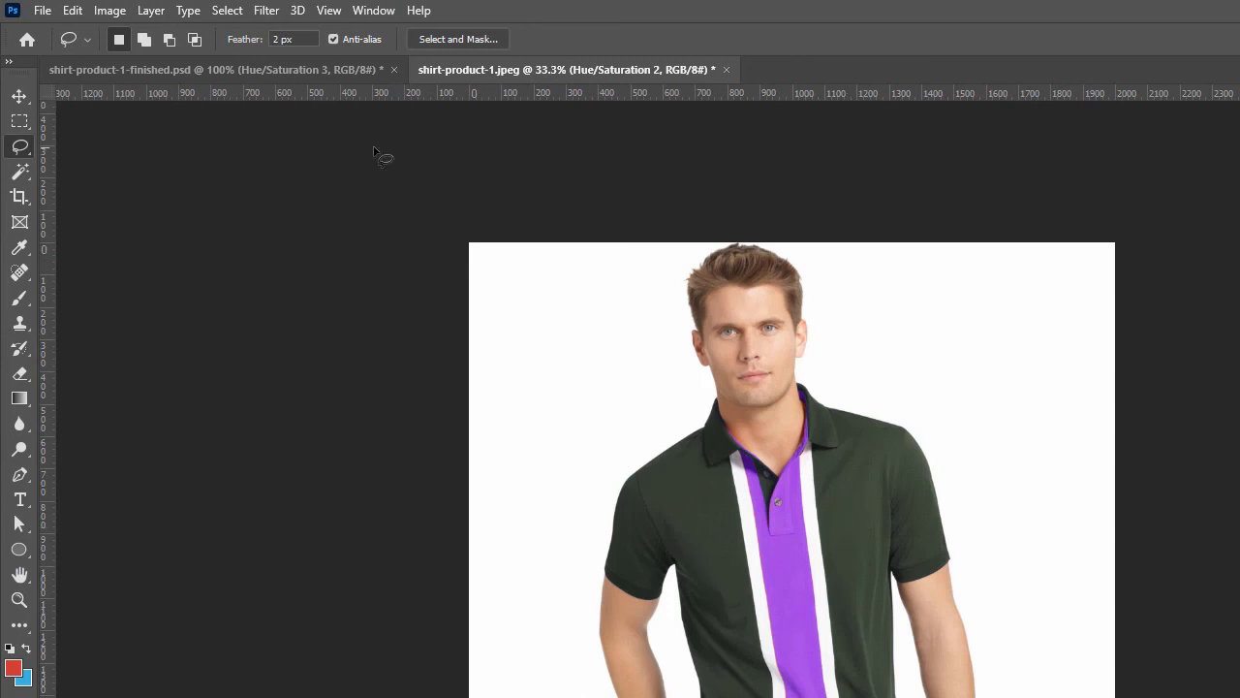
pyautogui.click(272, 70)
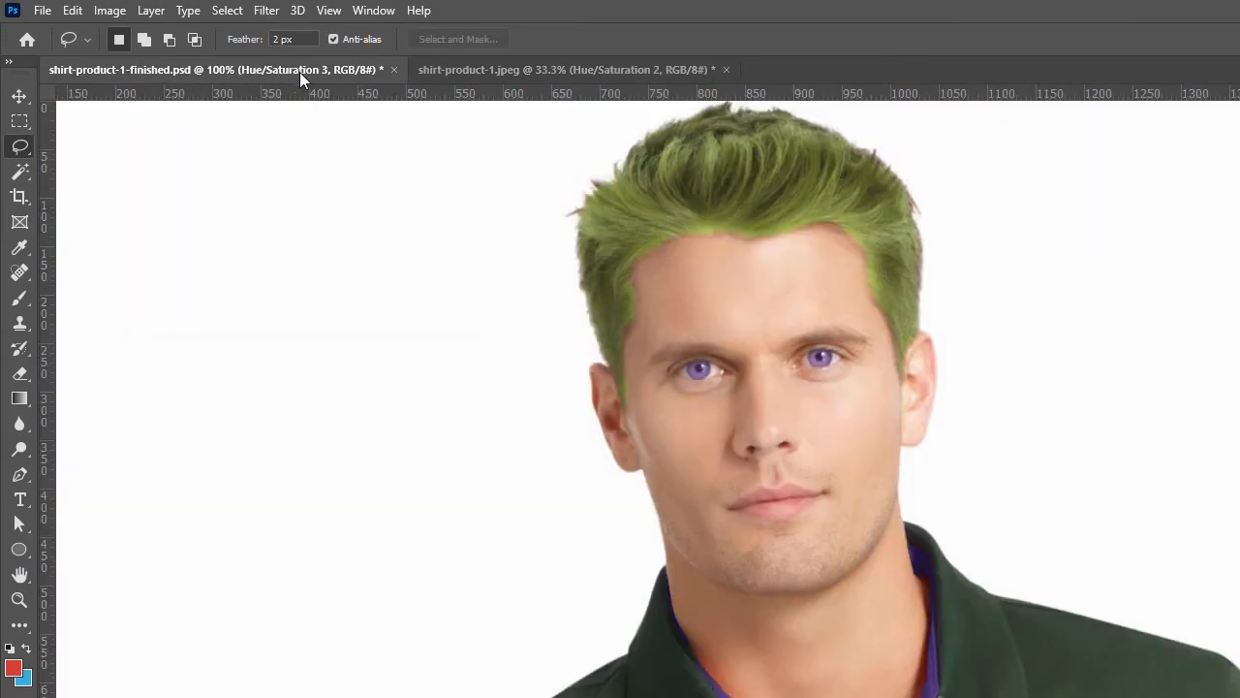
pyautogui.click(507, 72)
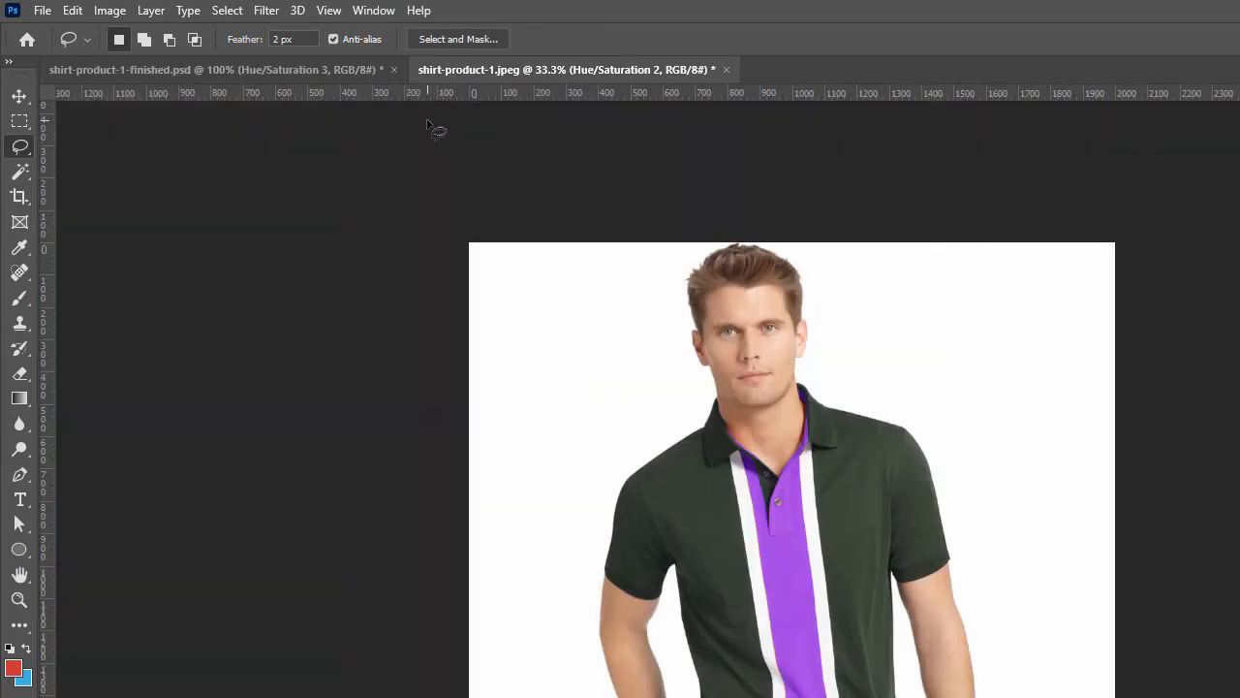